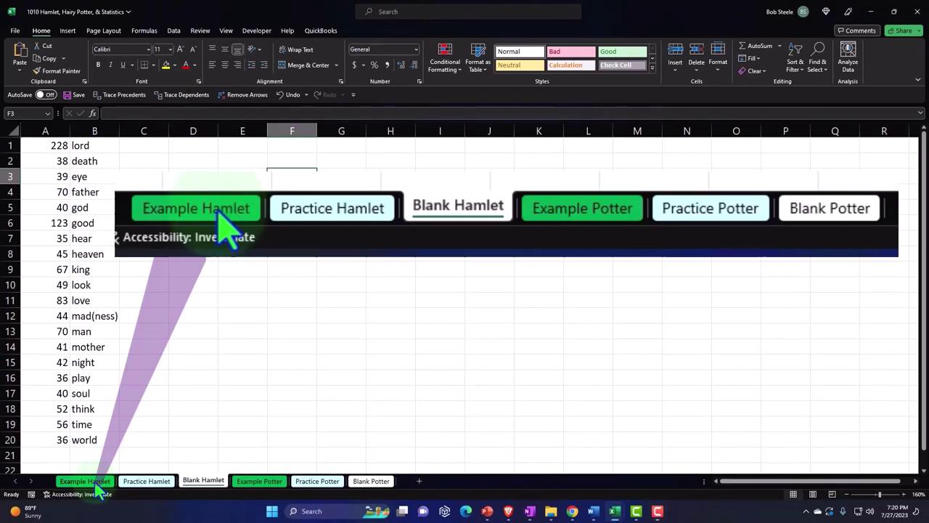
Show the Example Hamlet sheet's sorted word table, from cell A3 ('good'), and its Hamlet Word Count chart.
click(94, 484)
click(125, 439)
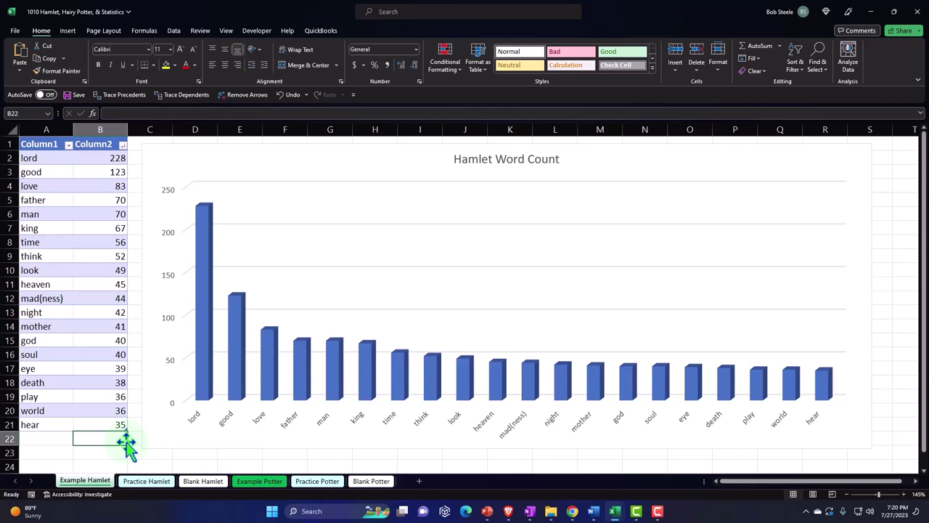
click(47, 170)
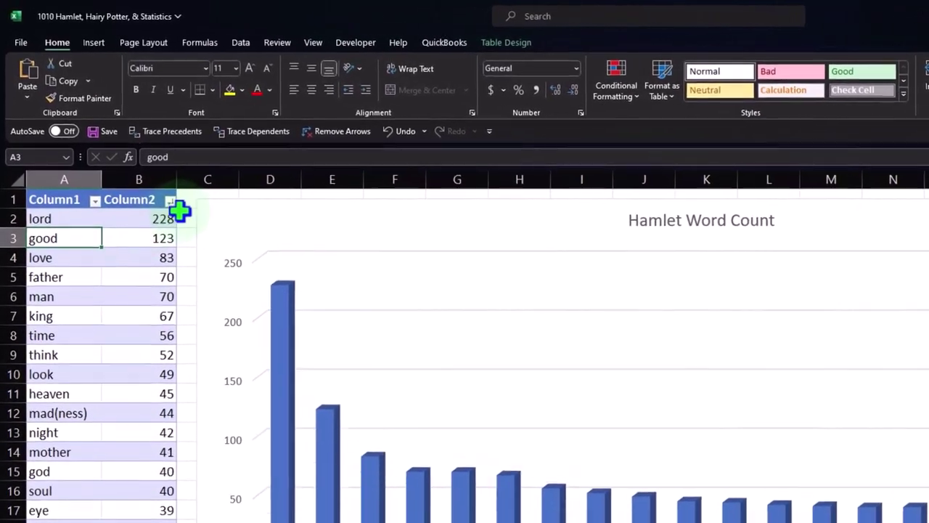
click(204, 213)
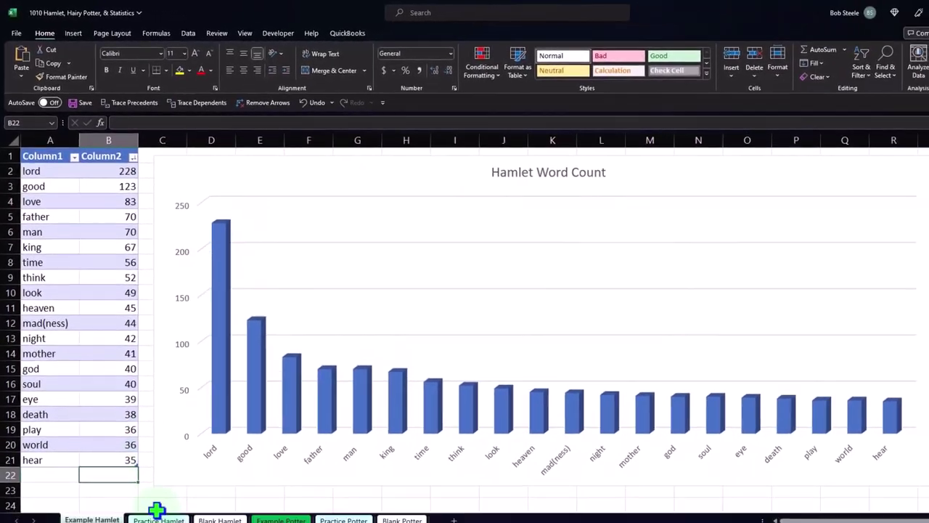
Look over the Practice Hamlet table at B5 and F10, then switch to the Blank Hamlet sheet.
click(158, 520)
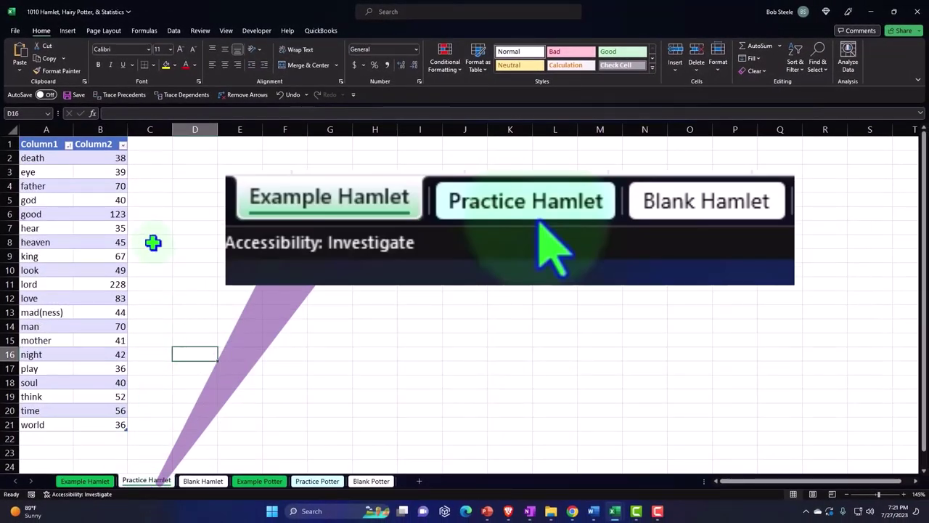
click(118, 205)
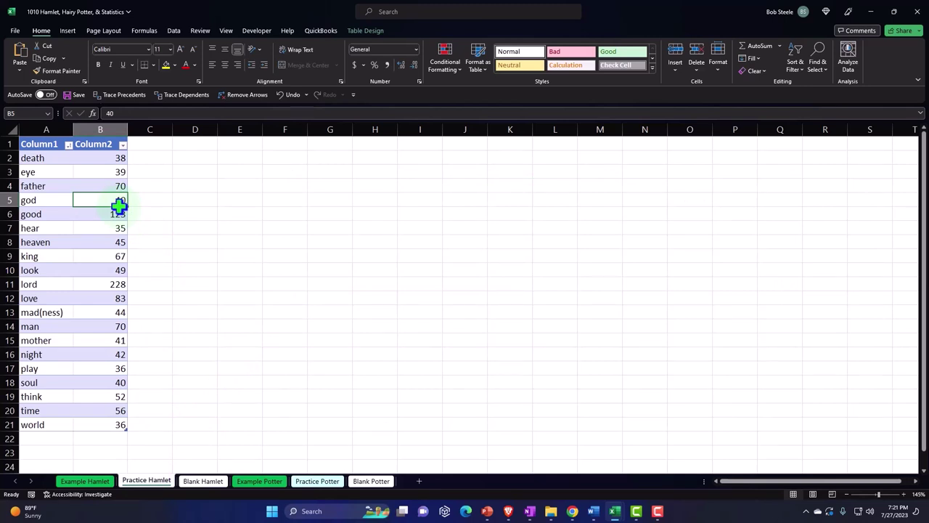
click(267, 273)
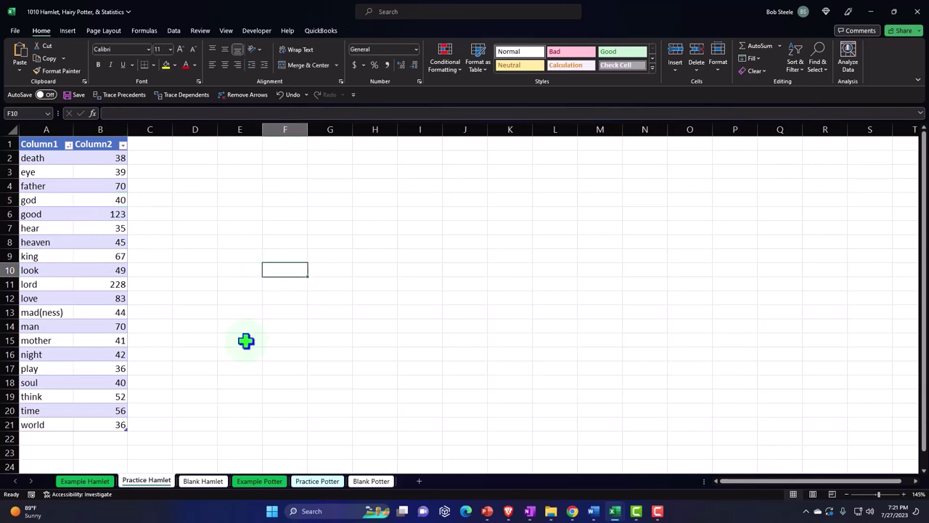
click(207, 482)
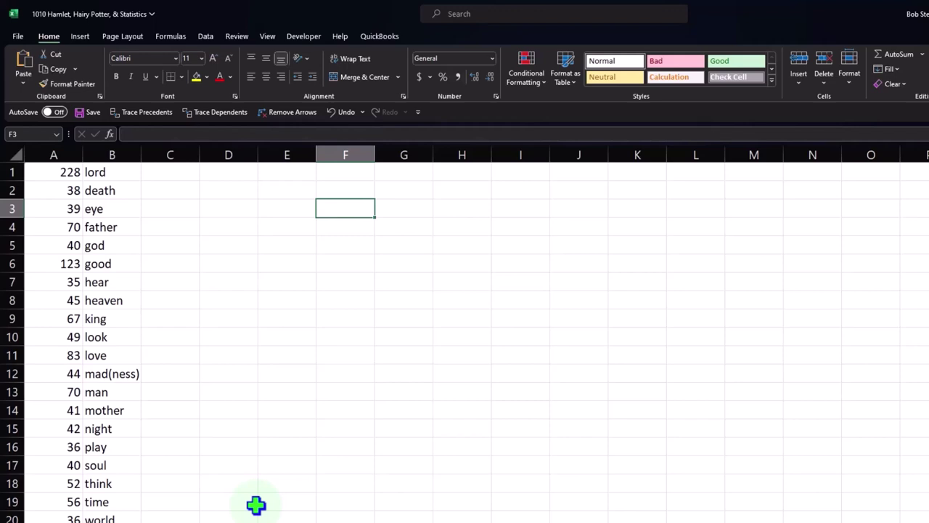
click(58, 173)
mouse_move(58, 172)
mouse_down()
mouse_move(99, 355)
mouse_move(100, 518)
mouse_up()
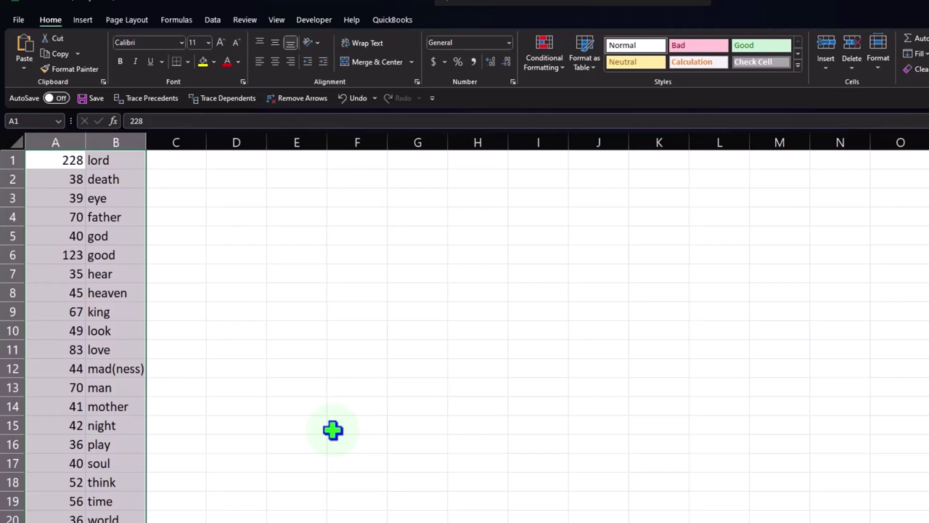
click(318, 365)
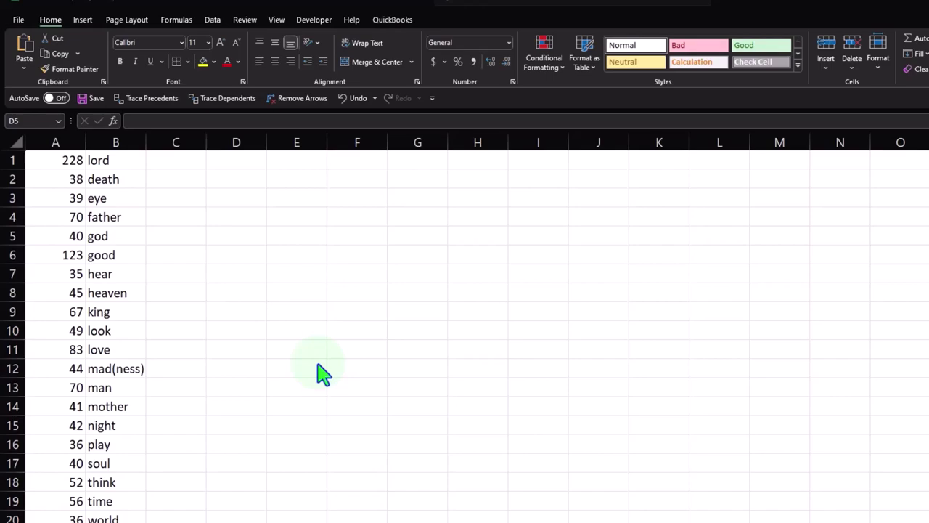
click(370, 235)
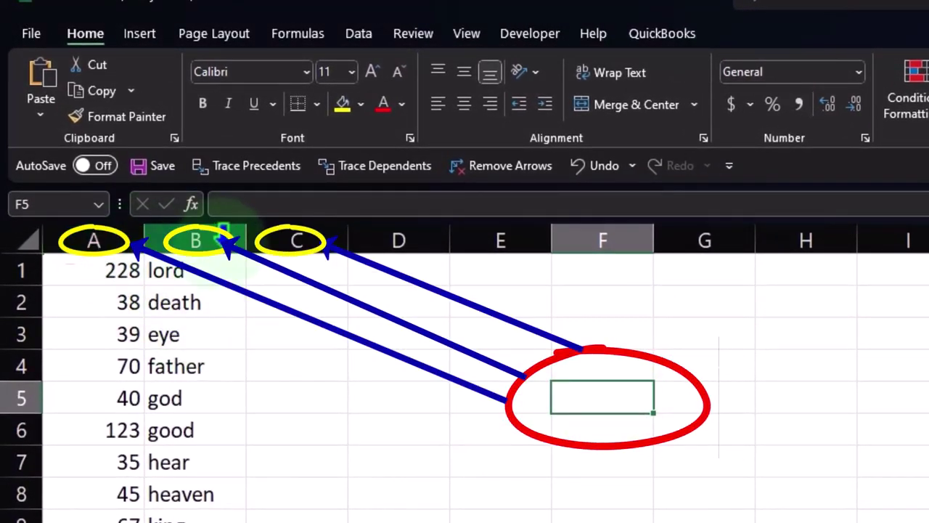
click(619, 239)
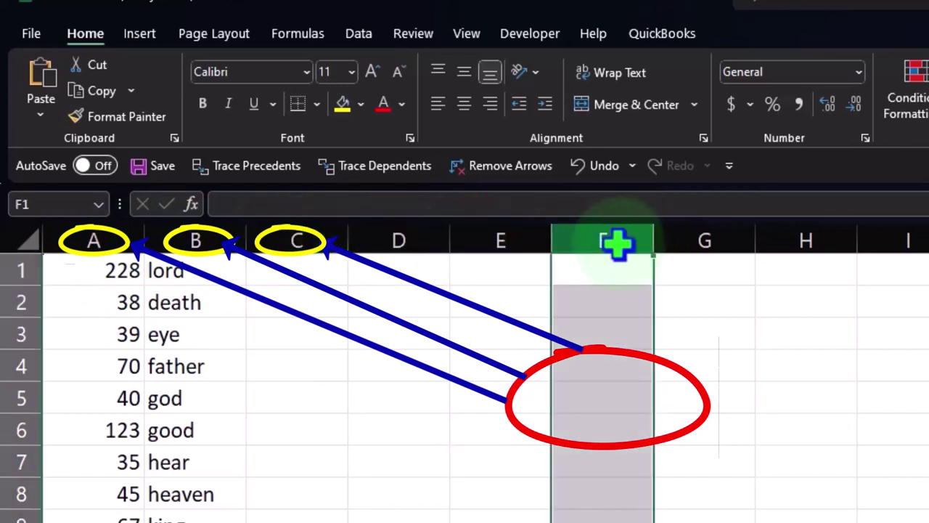
click(616, 395)
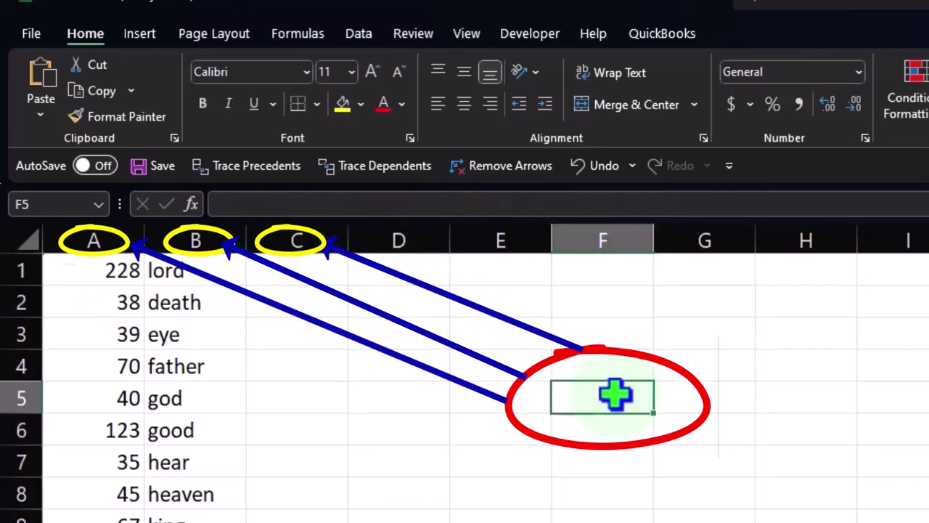
click(617, 236)
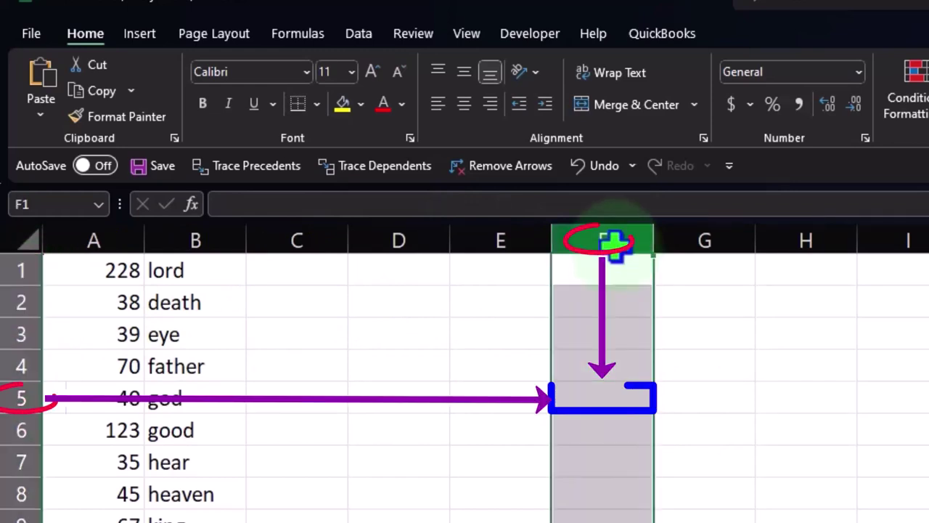
click(22, 398)
click(579, 394)
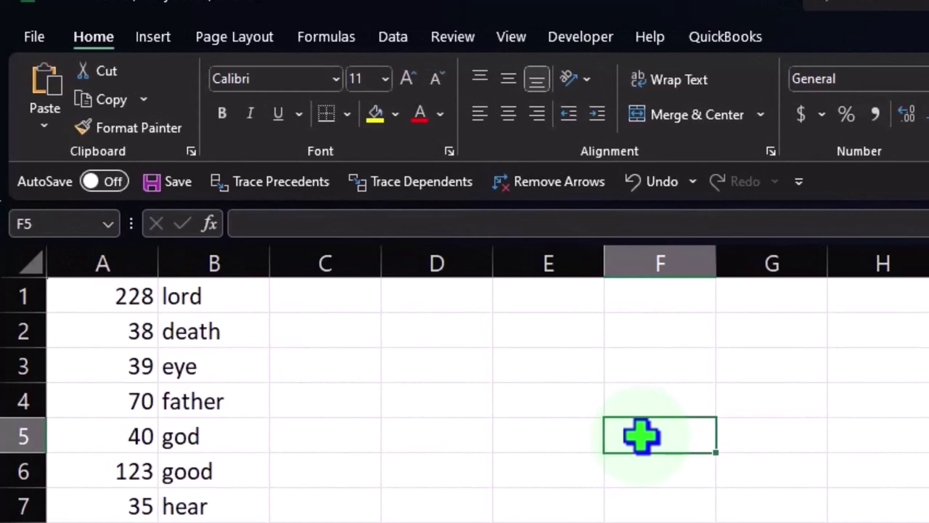
Enter 'skjf' in F5, try replacing it with 'dsdfd', then undo and redo with Ctrl+Z/Ctrl+Y.
text(skjf)
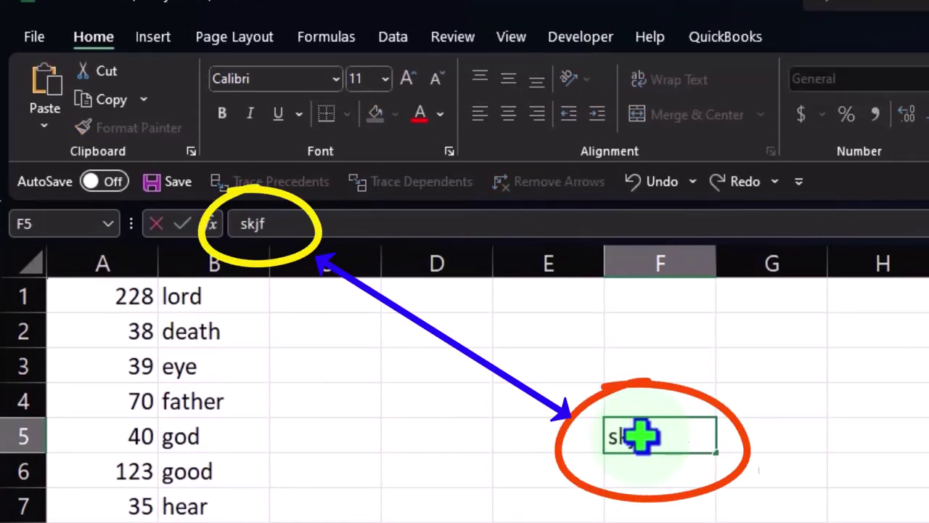
click(859, 463)
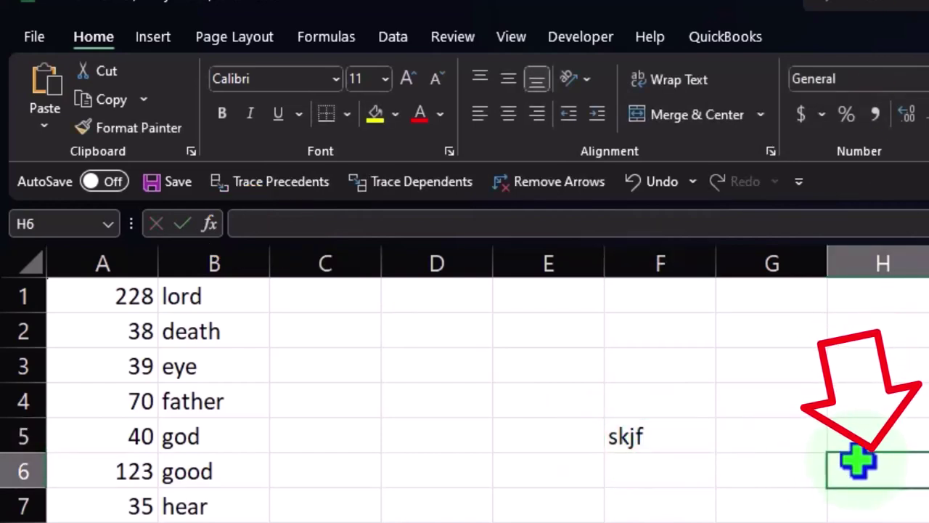
click(666, 434)
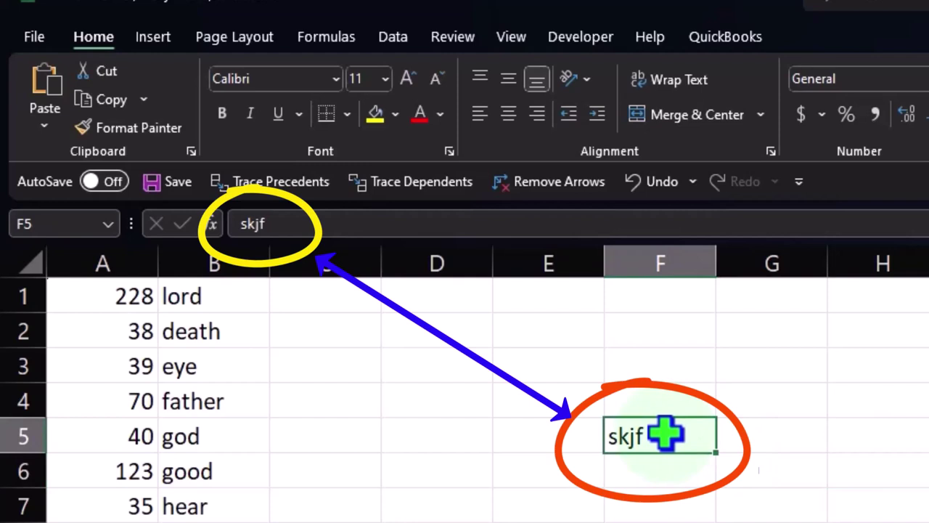
text(d)
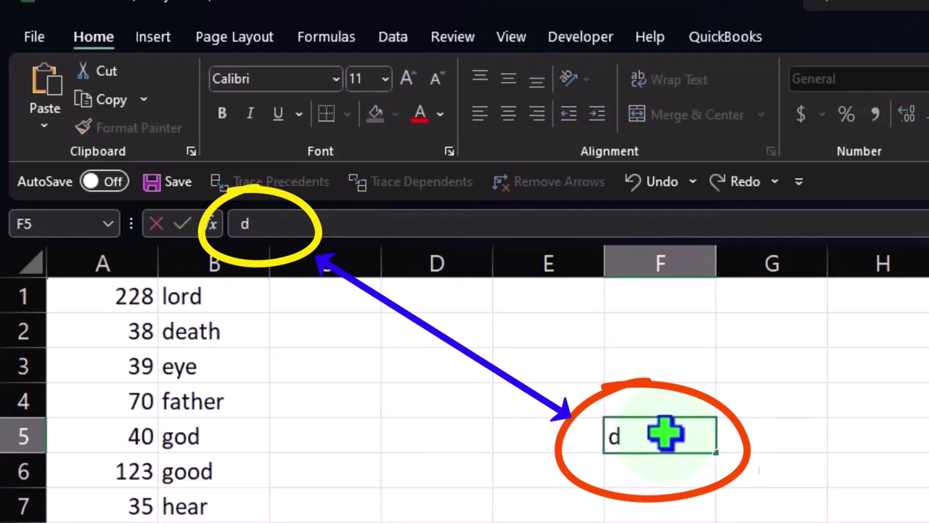
text(sdfd)
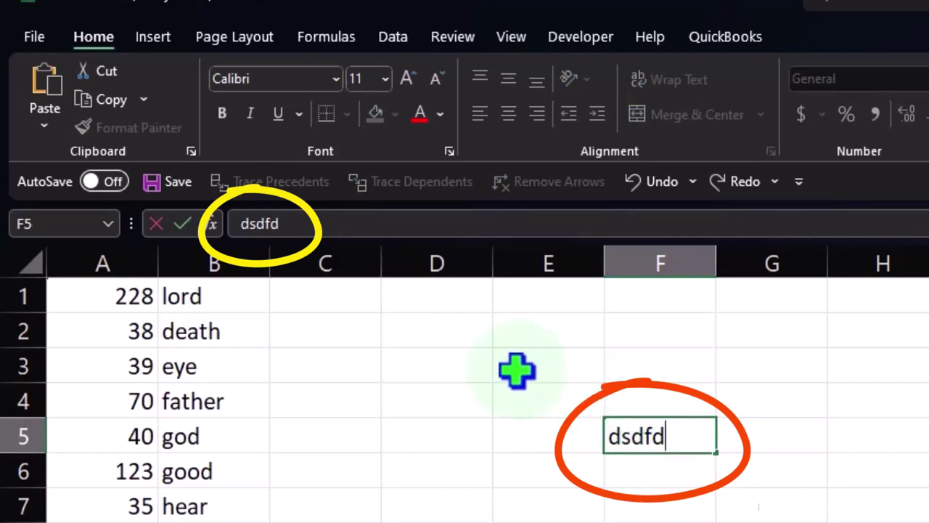
click(647, 197)
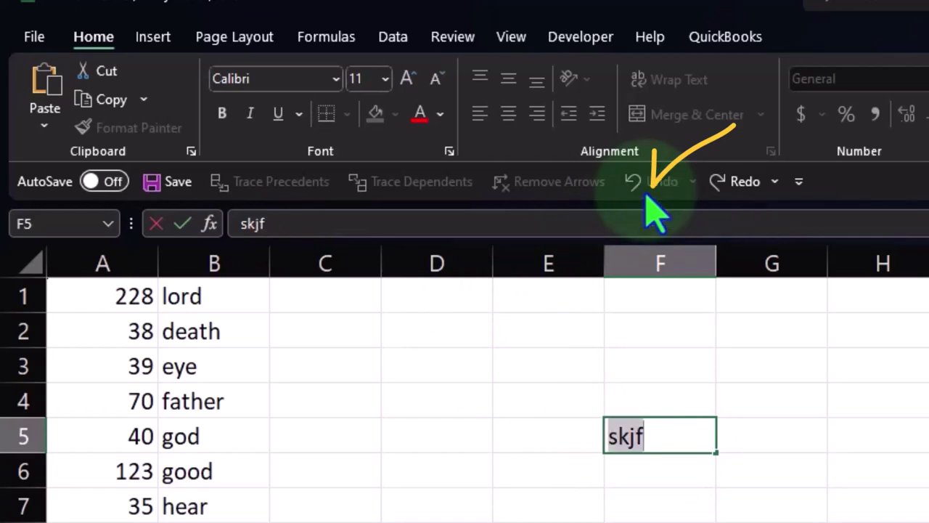
click(772, 469)
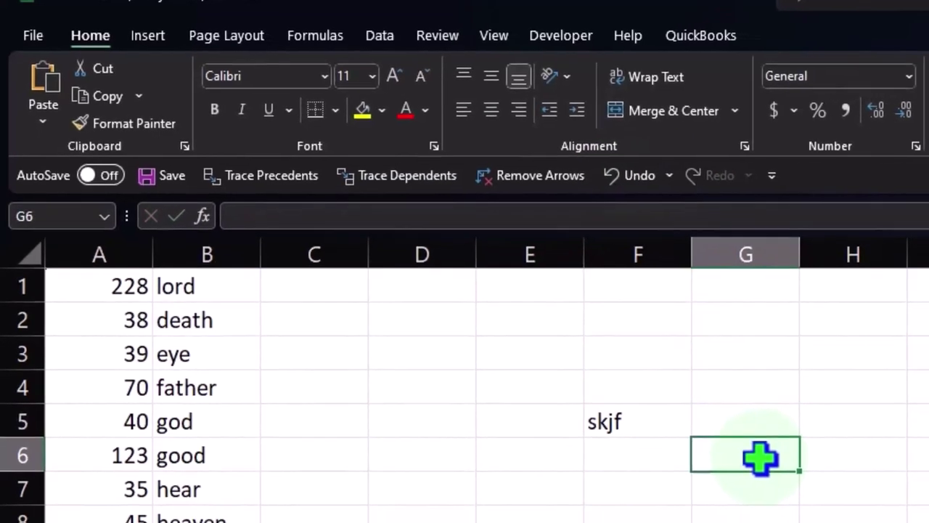
key(ctrl+z)
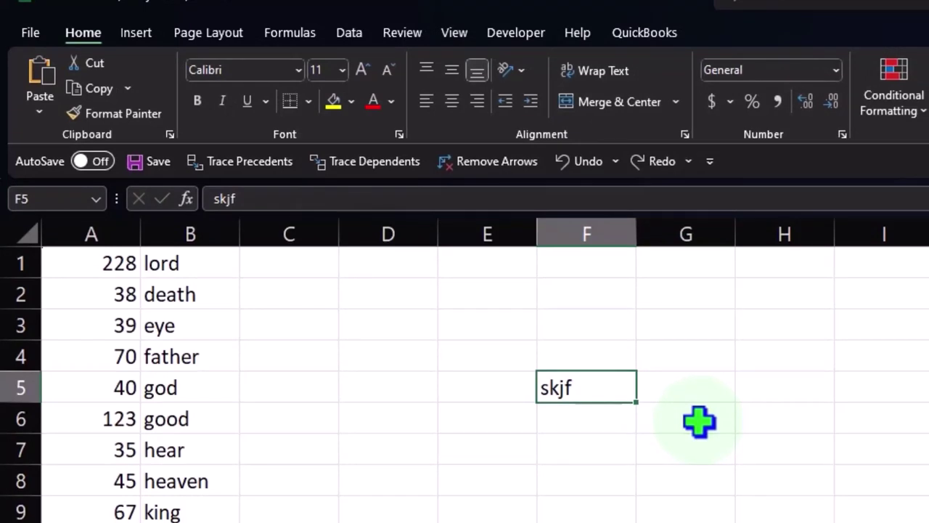
key(ctrl+z)
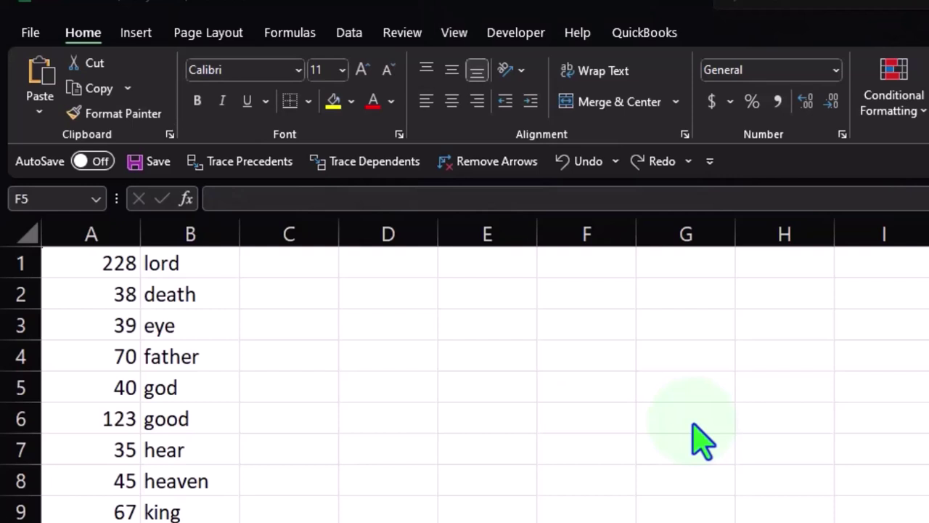
key(ctrl+y)
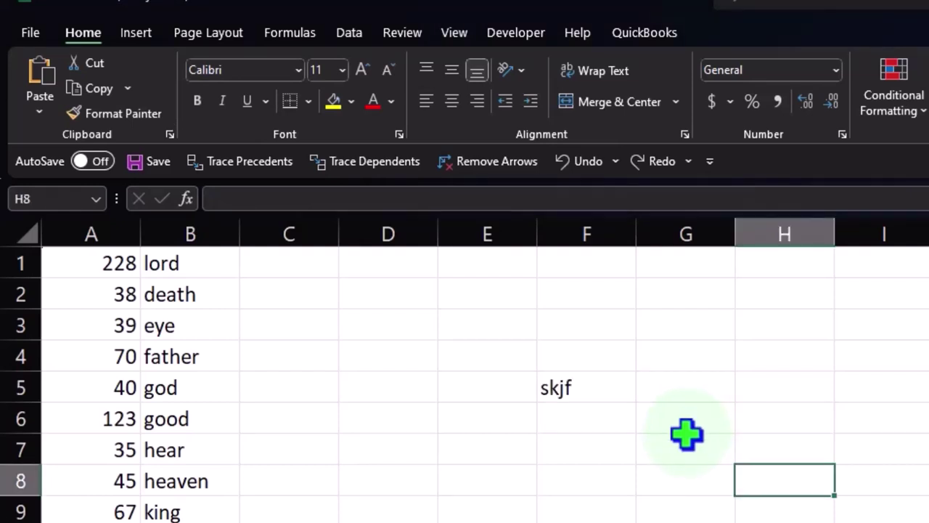
Delete the placeholder text in cell F5 and begin a new formula there with '='.
double_click(581, 387)
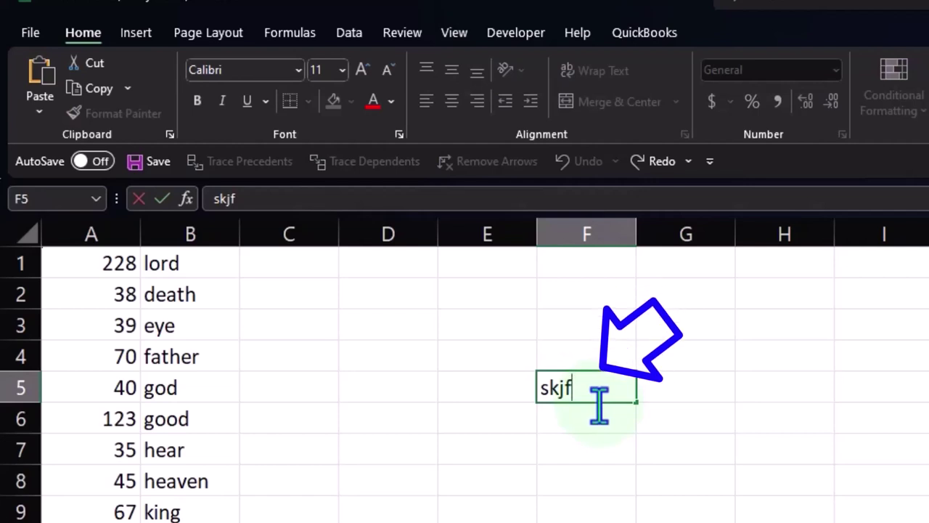
text(ds)
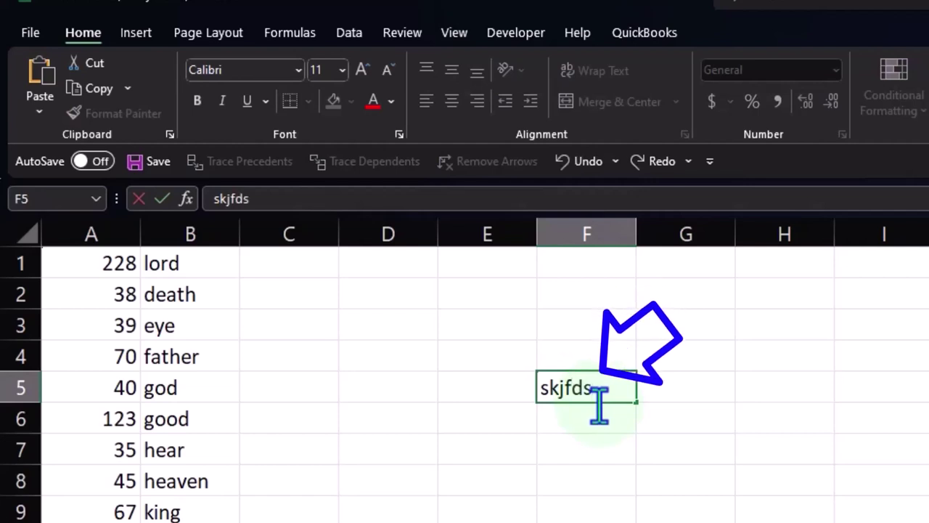
key(Return)
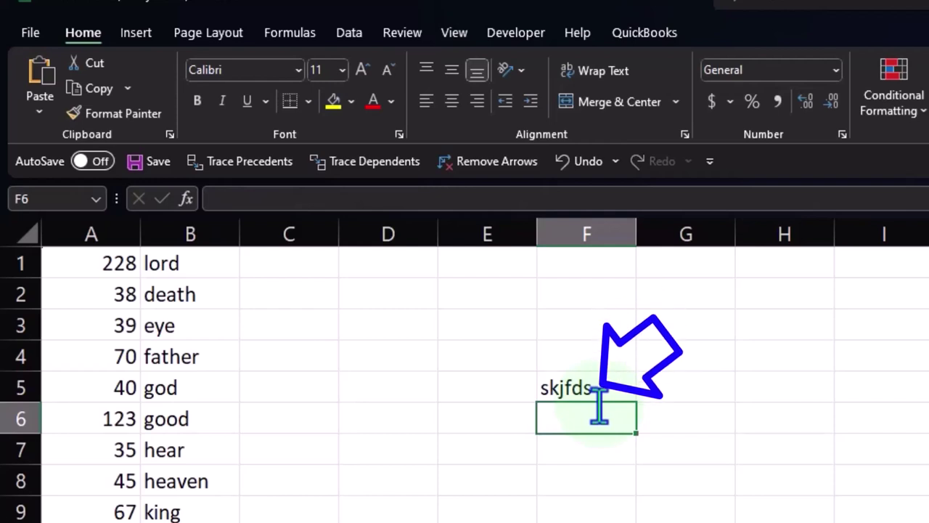
key(Up)
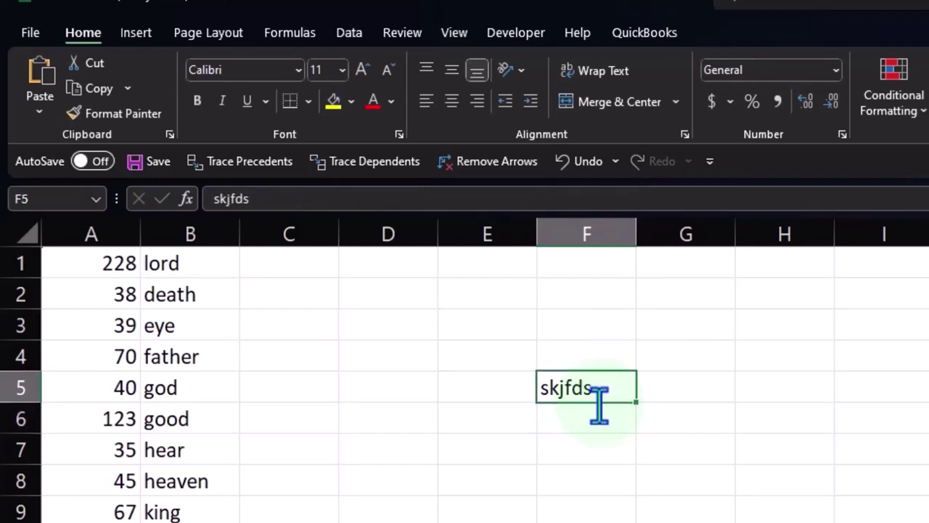
key(Delete)
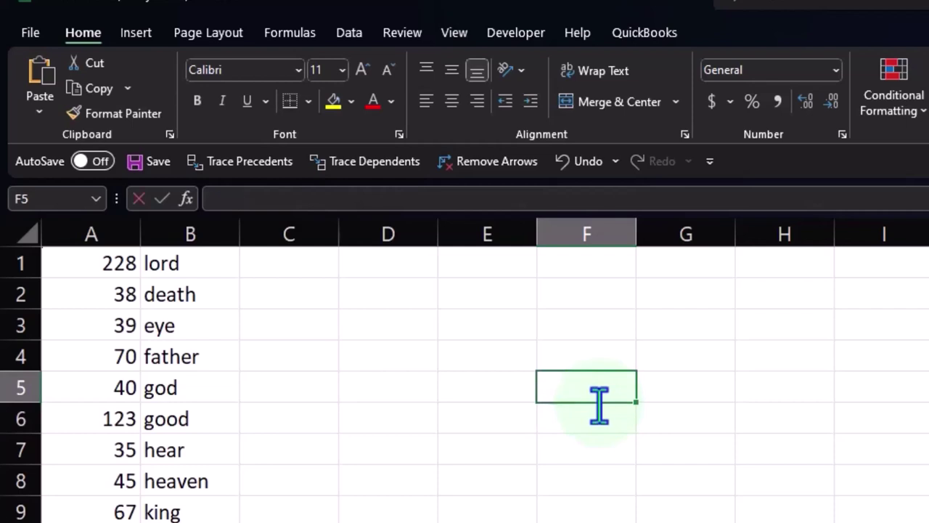
text(=)
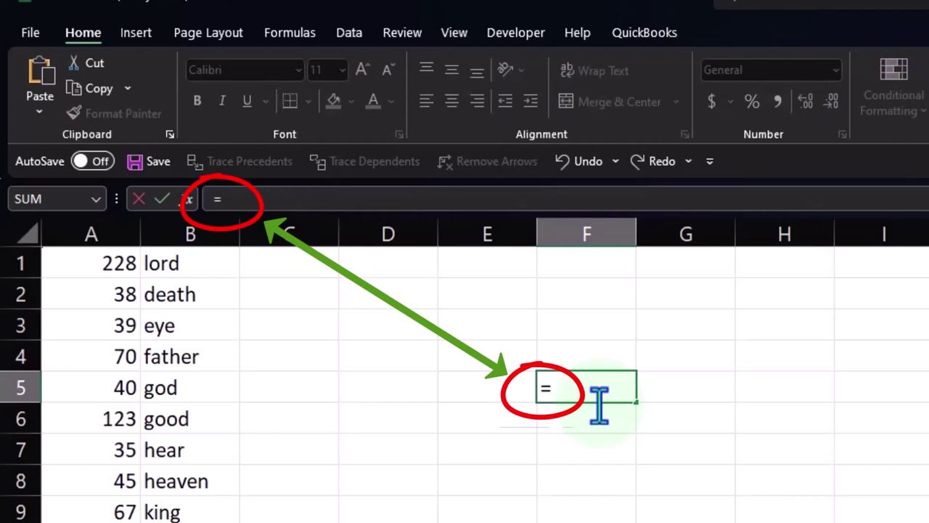
click(830, 357)
click(878, 361)
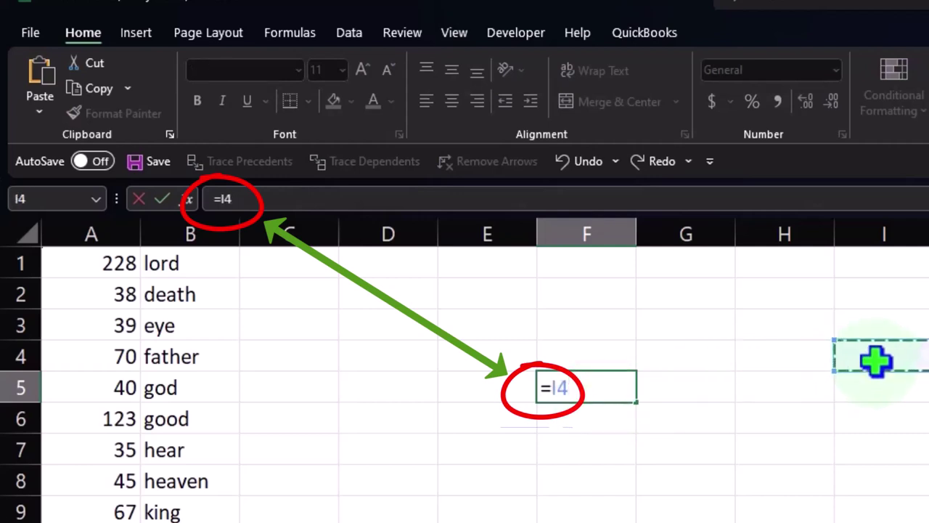
click(898, 439)
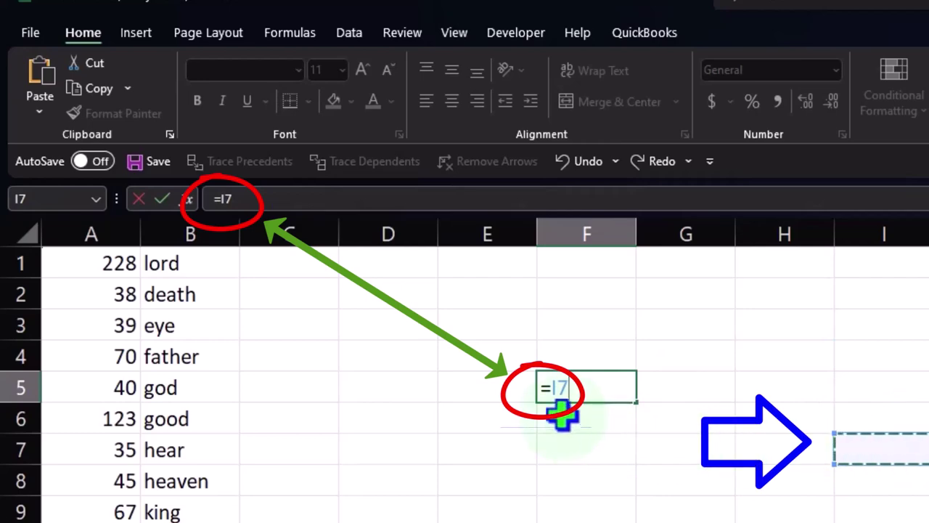
click(851, 409)
click(865, 353)
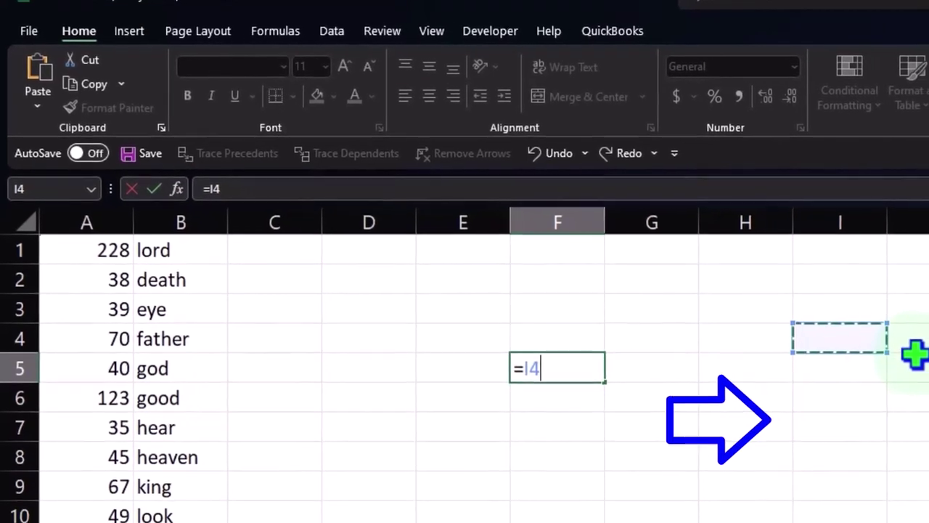
click(912, 360)
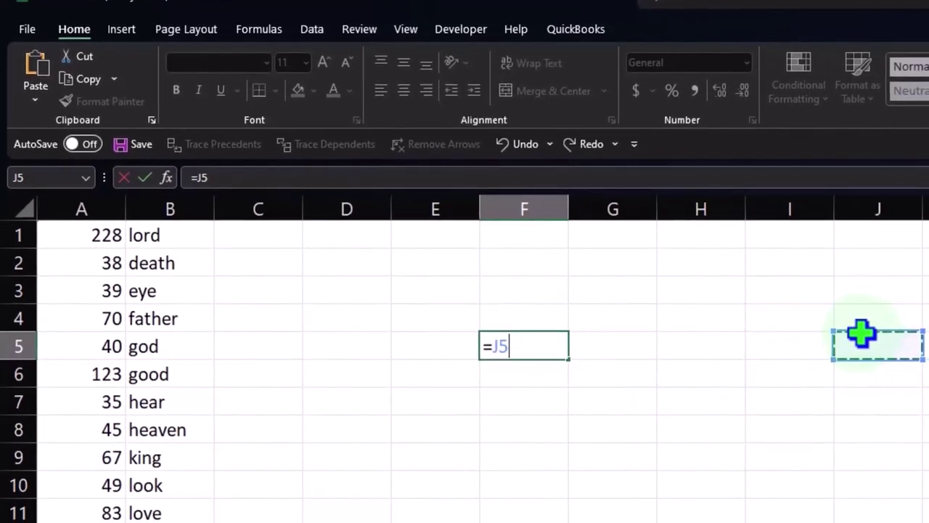
key(BackSpace)
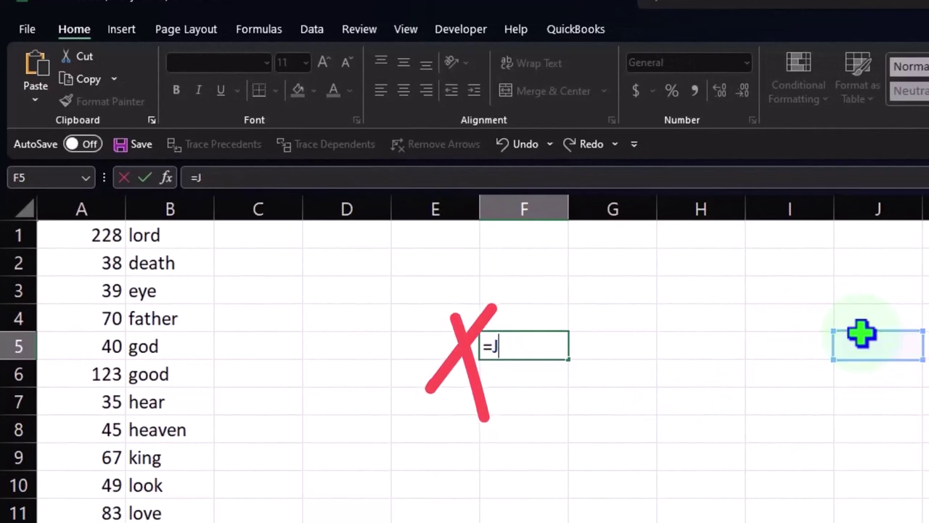
key(BackSpace)
key(BackSpace)
key(Return)
click(862, 334)
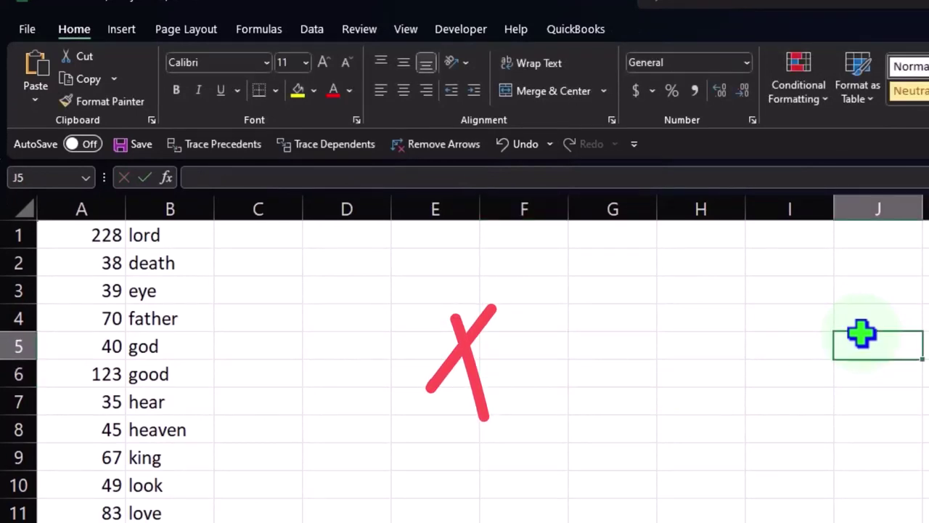
click(850, 395)
click(733, 405)
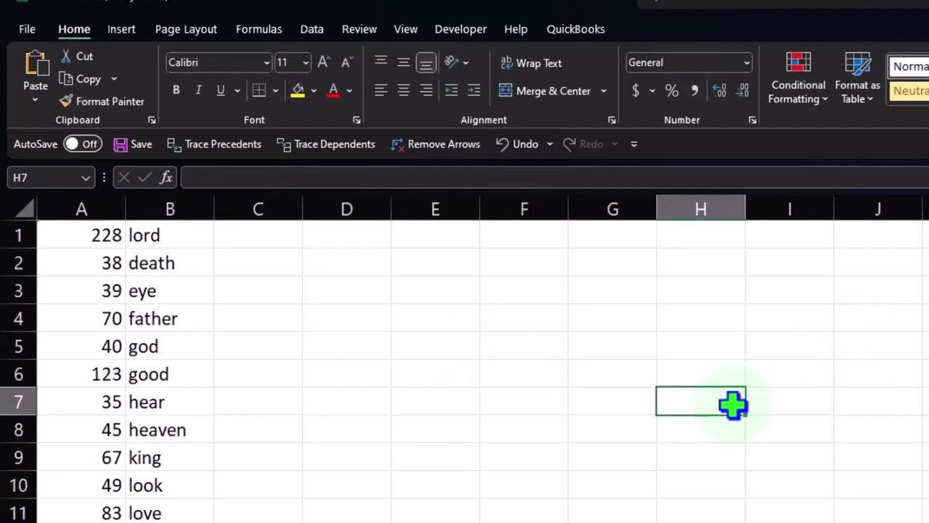
click(494, 346)
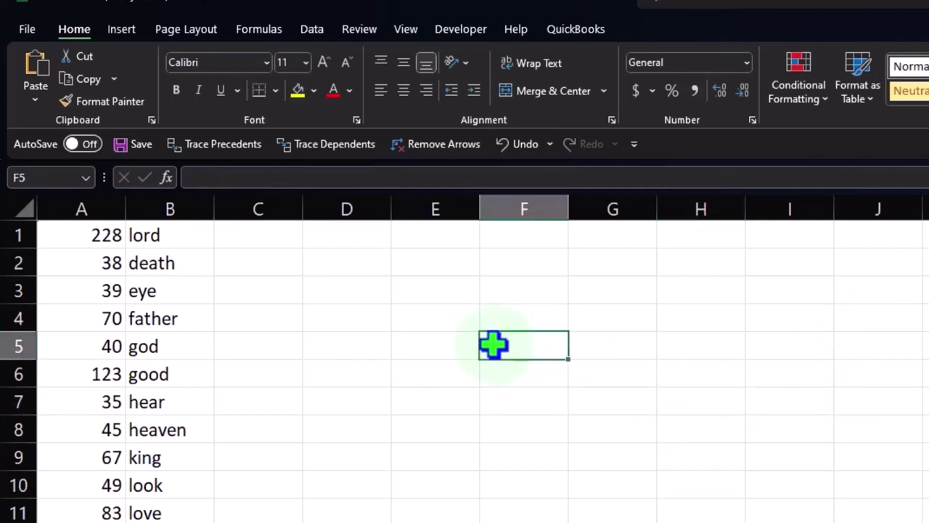
text(+)
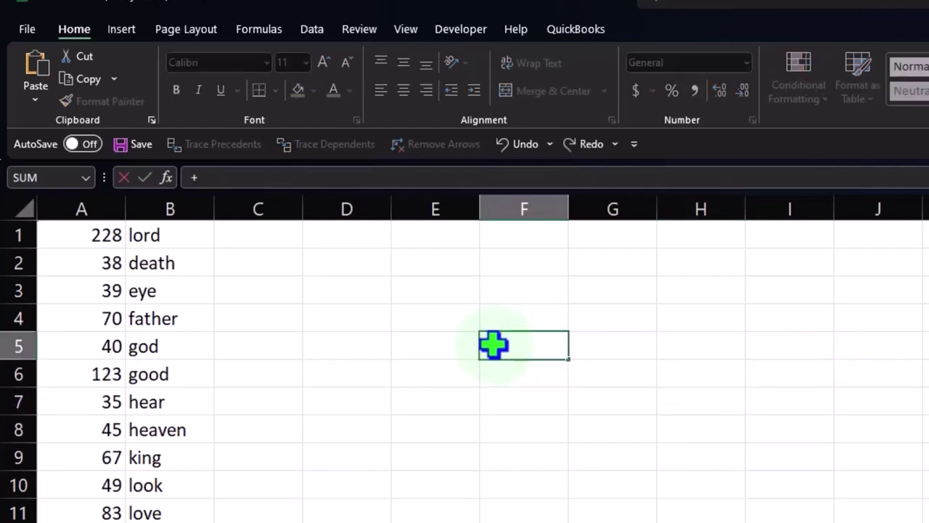
click(714, 482)
click(787, 403)
click(800, 334)
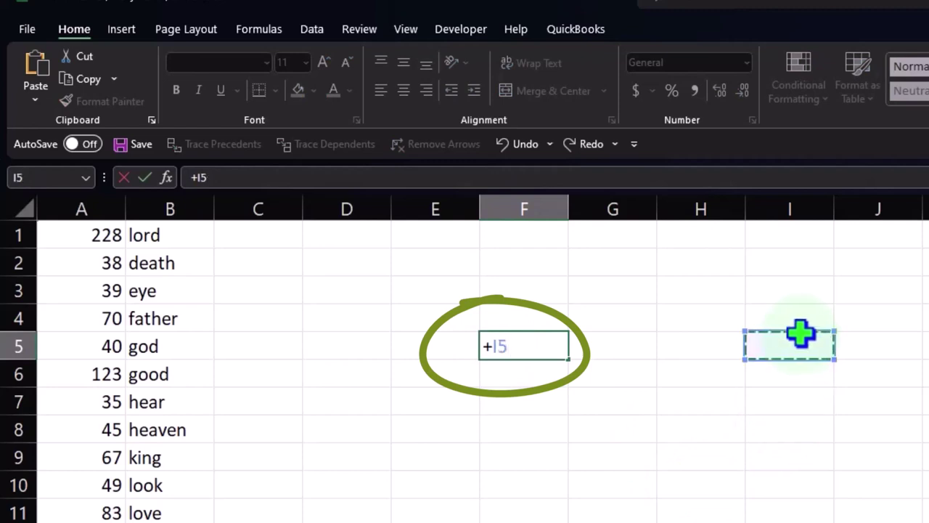
click(539, 345)
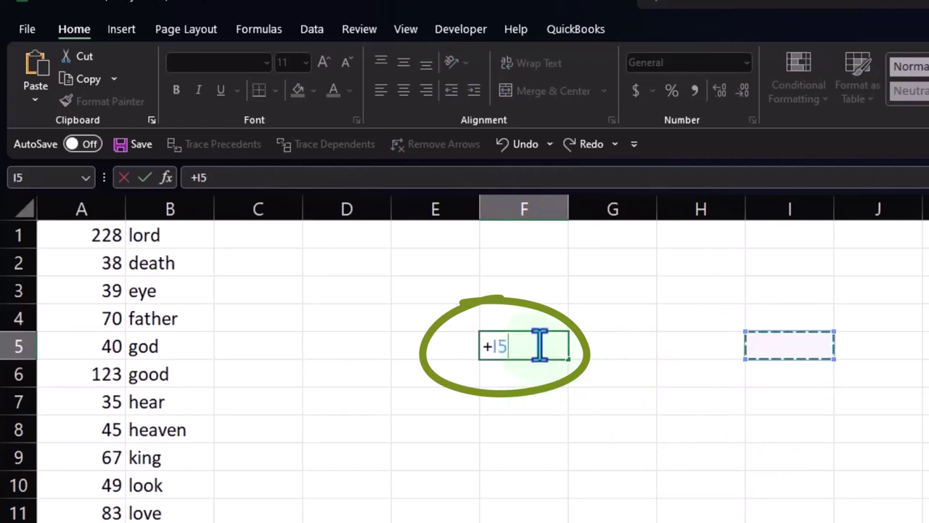
key(BackSpace)
key(BackSpace)
key(BackSpace)
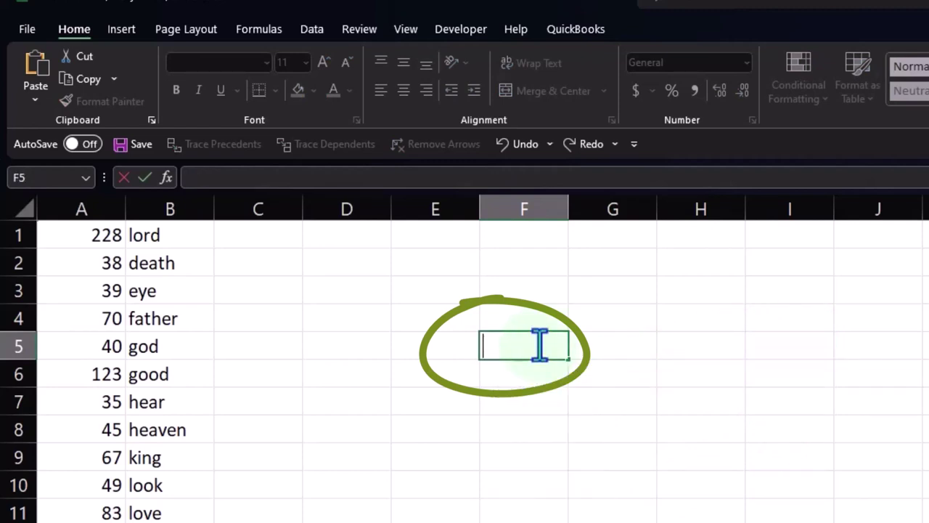
key(Escape)
click(607, 431)
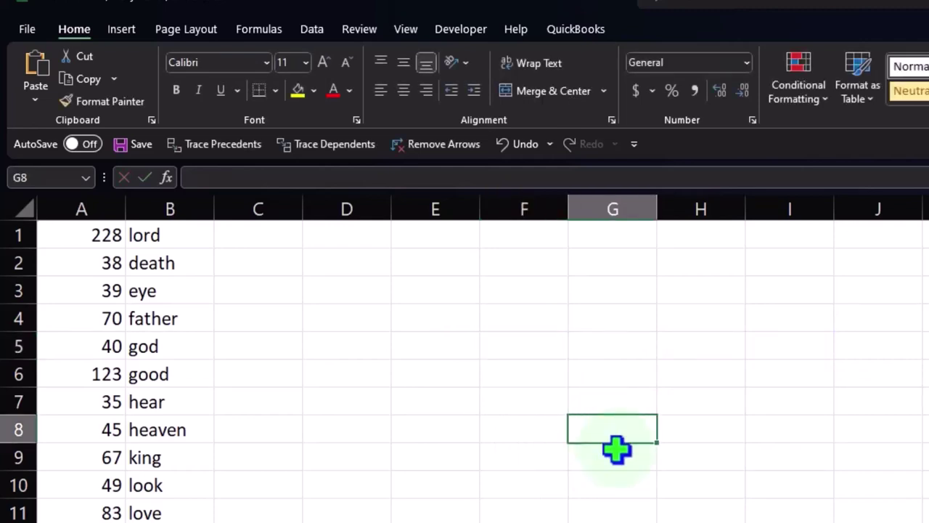
click(113, 74)
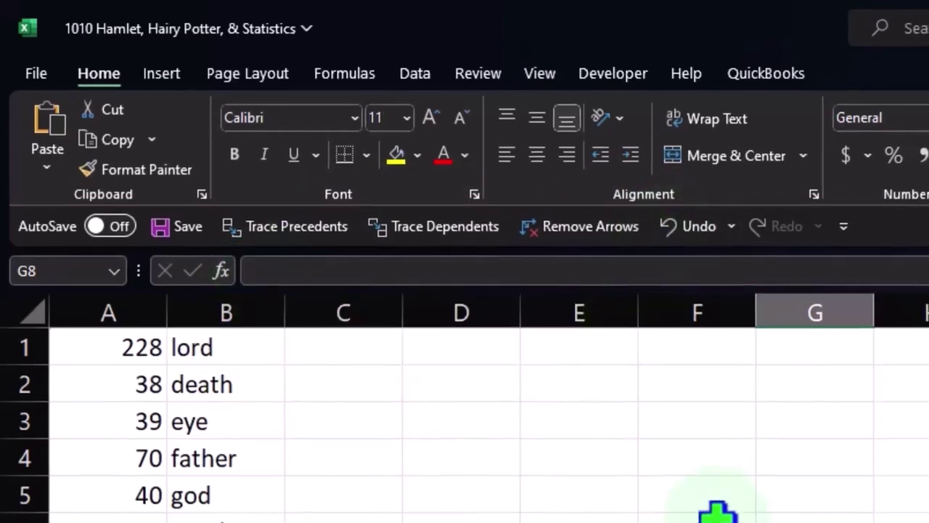
text(555)
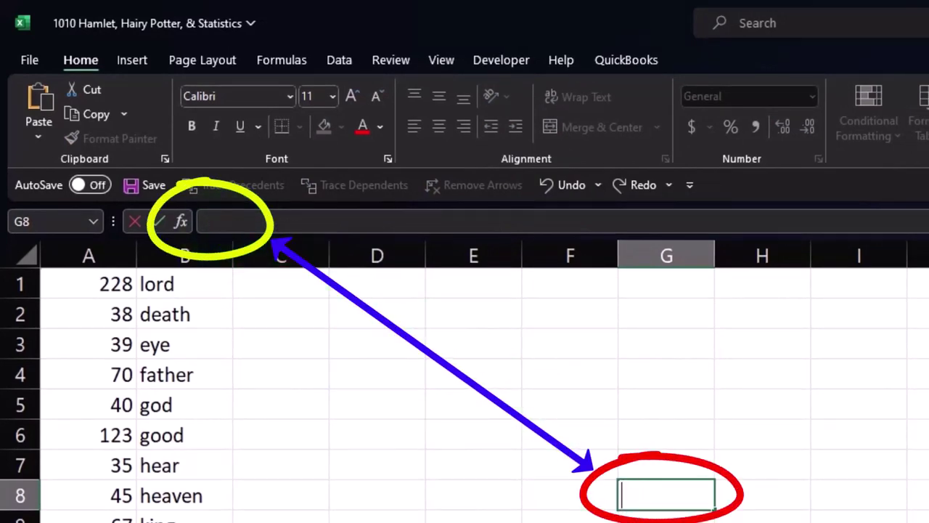
text(=K12)
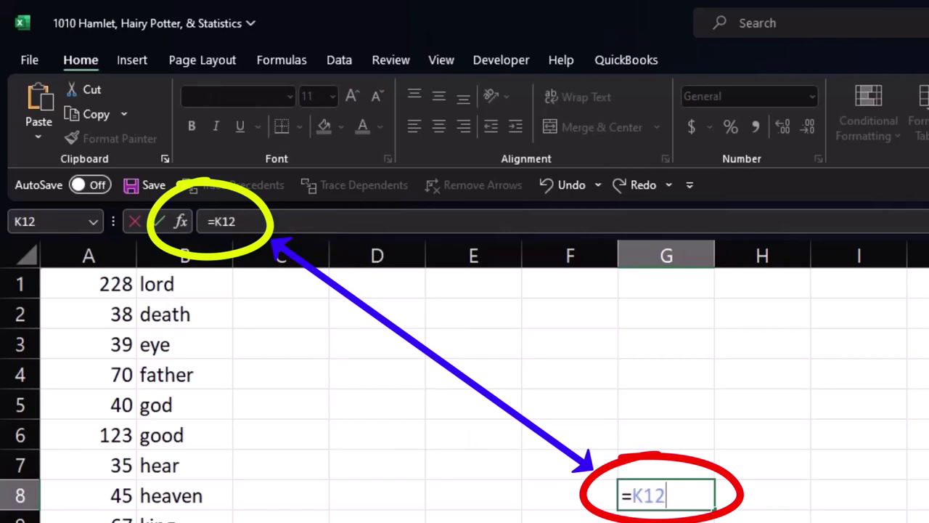
key(BackSpace)
key(BackSpace)
key(BackSpace)
text(Q14)
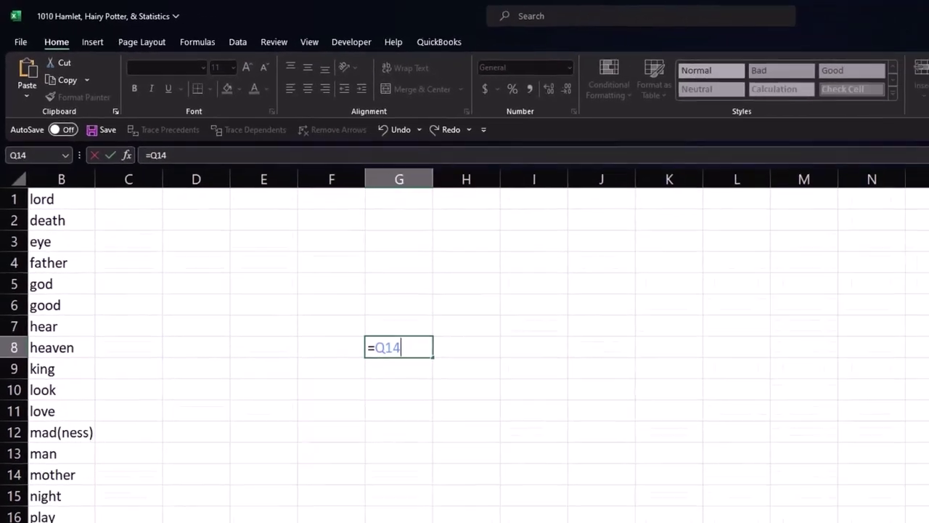
key(Right)
key(Right)
key(Right)
key(Right)
key(Right)
key(Right)
key(Right)
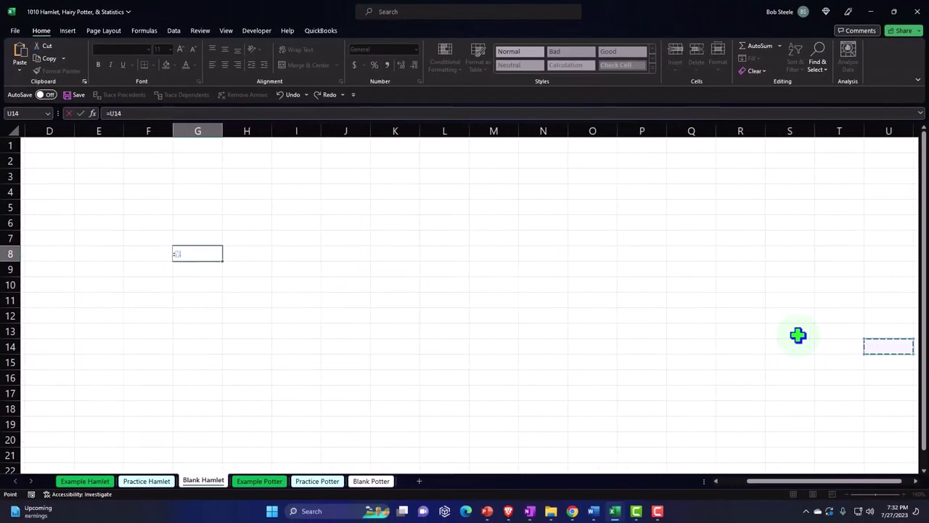
key(Right)
key(Right)
key(Right)
key(Right)
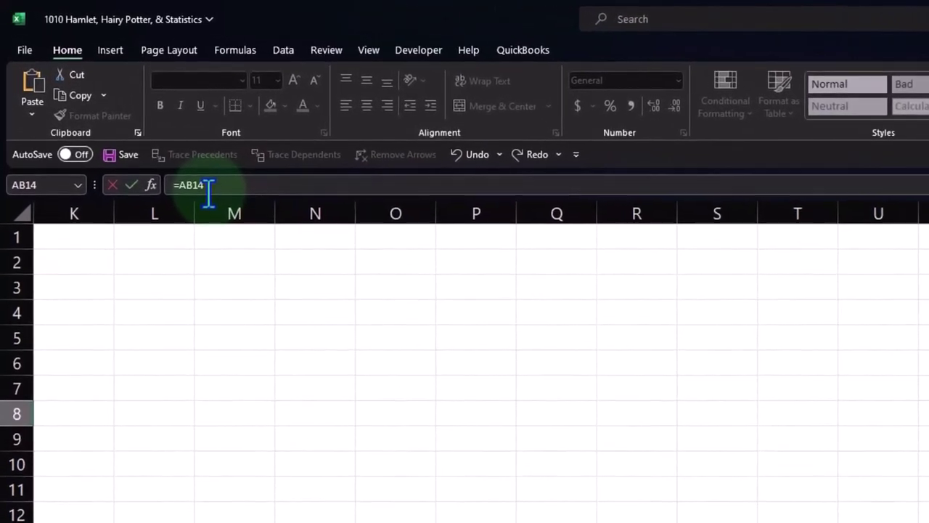
key(Return)
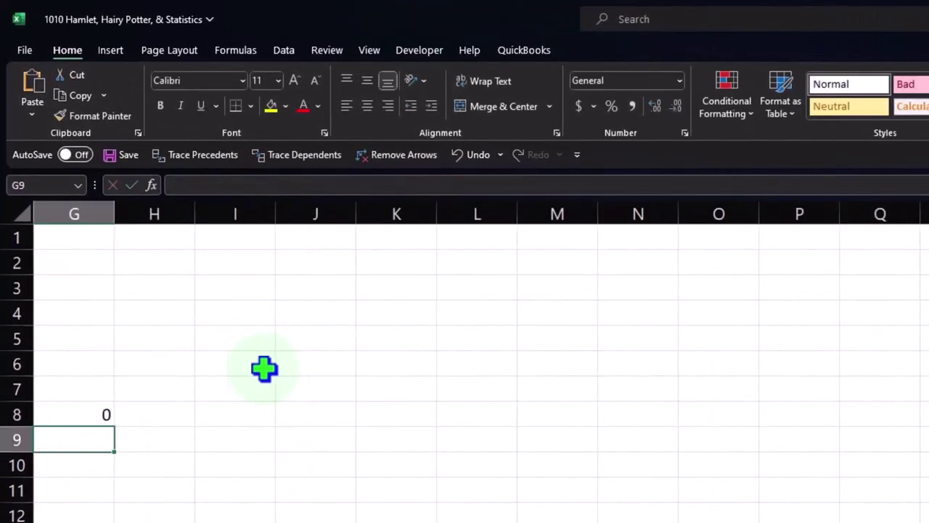
key(Left)
key(Left)
key(Left)
key(Left)
key(Left)
key(Right)
key(Right)
key(Right)
key(Right)
key(Right)
key(Right)
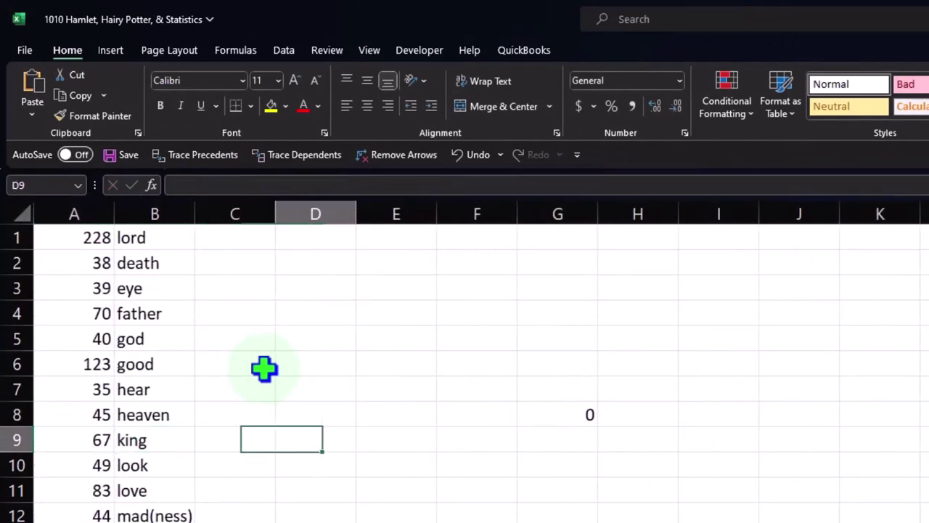
key(Up)
key(Delete)
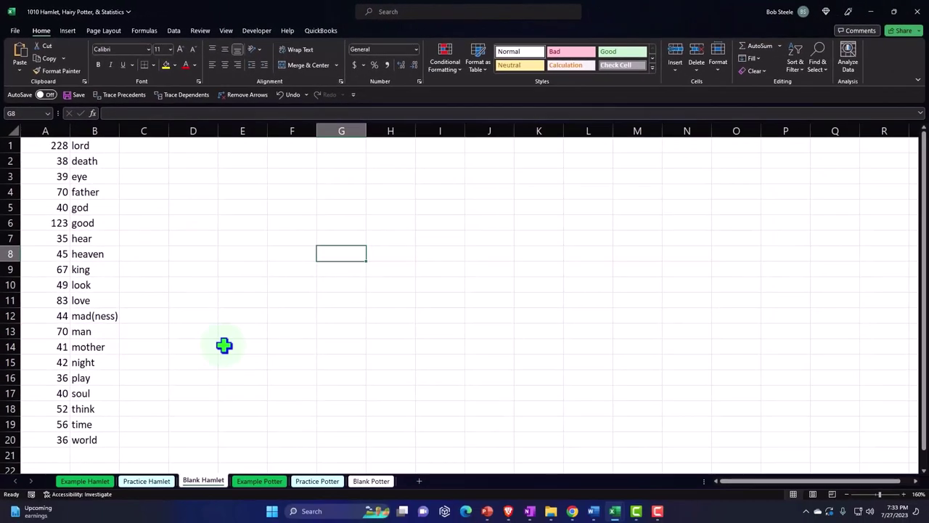
Zoom the Blank Hamlet sheet in to 190%.
click(224, 345)
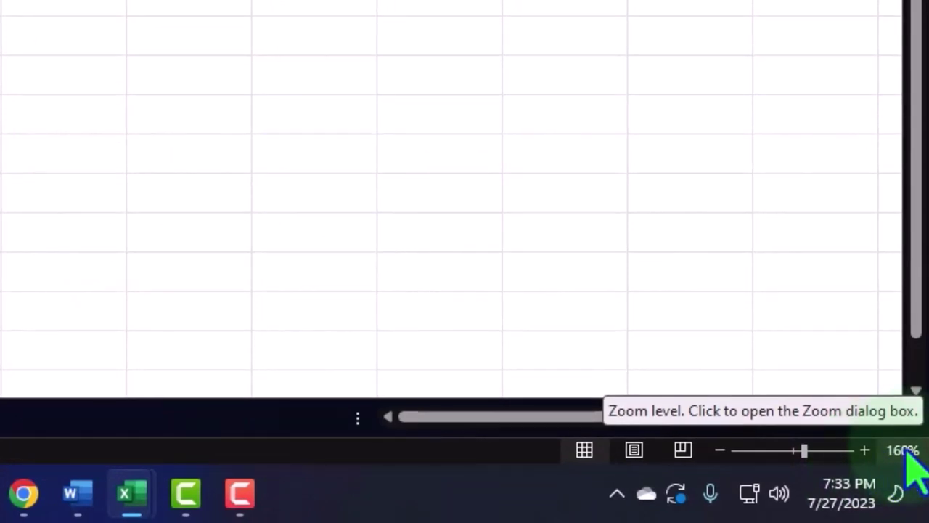
click(864, 451)
click(864, 451)
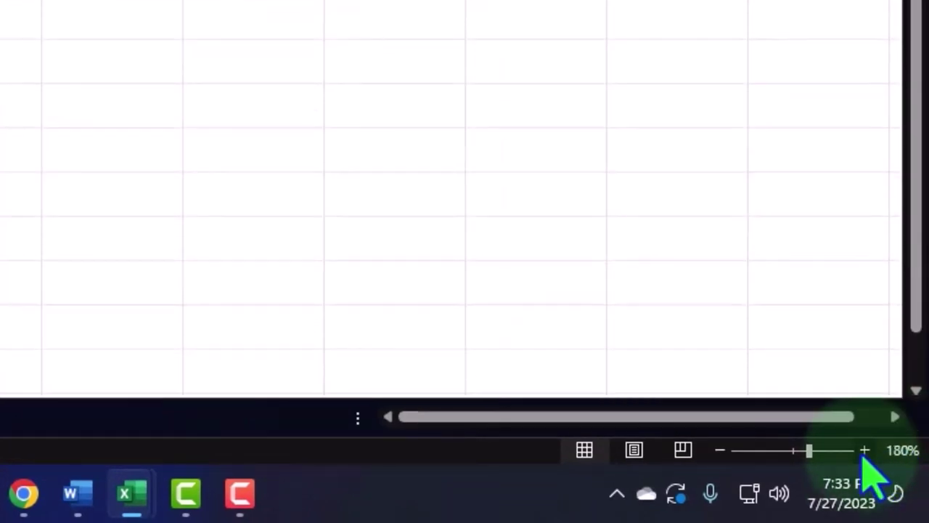
click(864, 451)
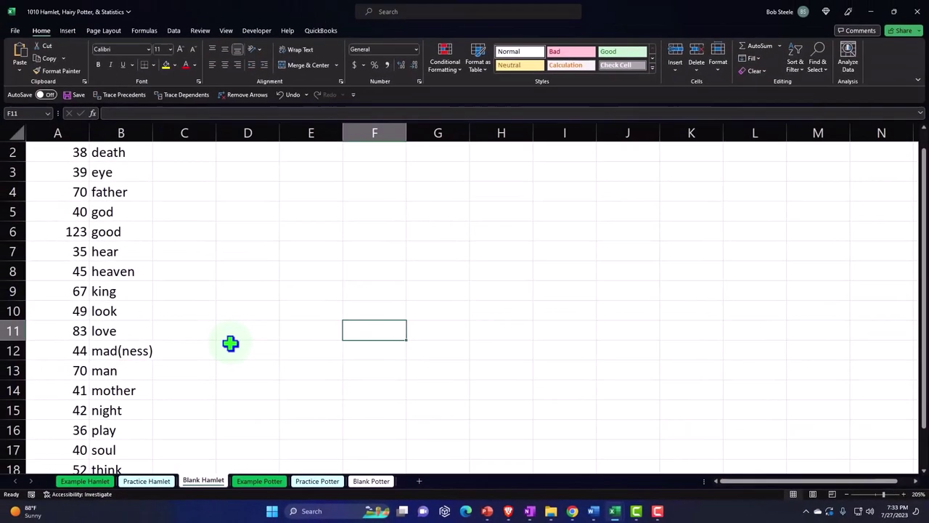
scroll(230, 343, down, 1)
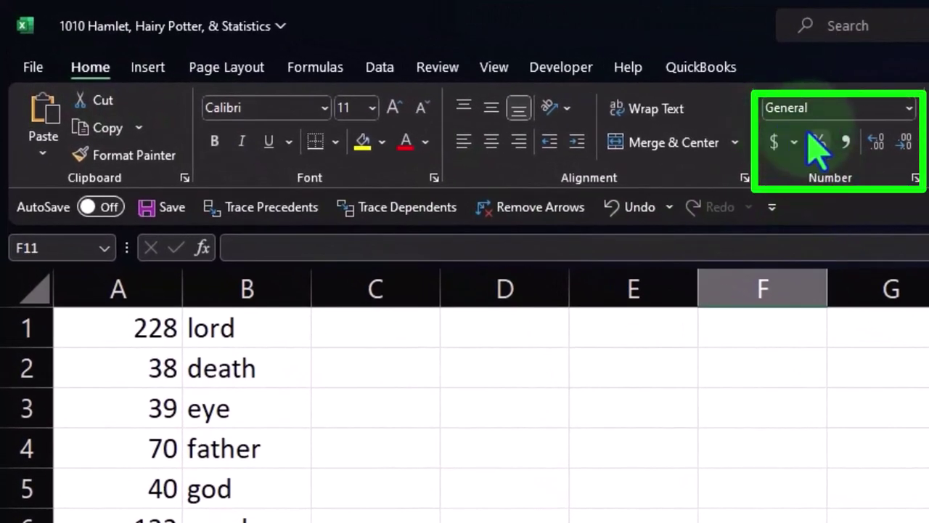
Select the entire Blank Hamlet sheet.
click(70, 294)
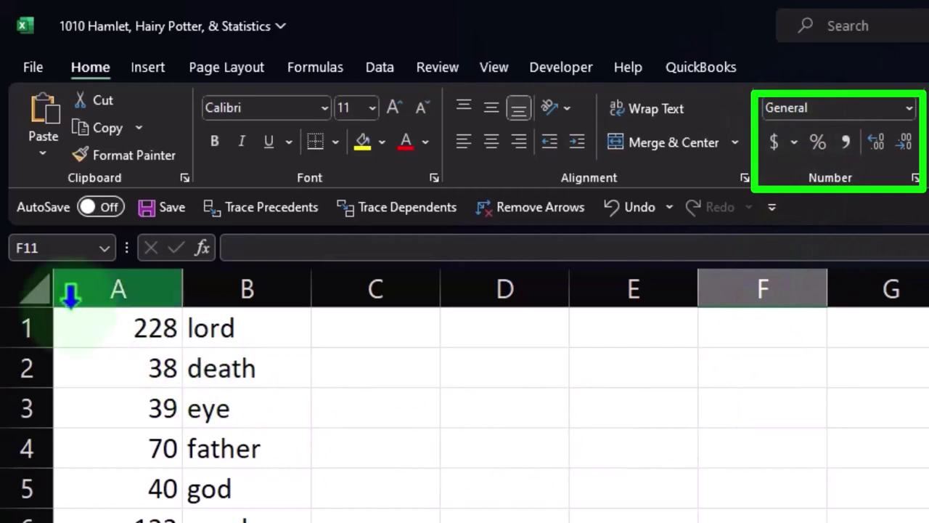
click(33, 294)
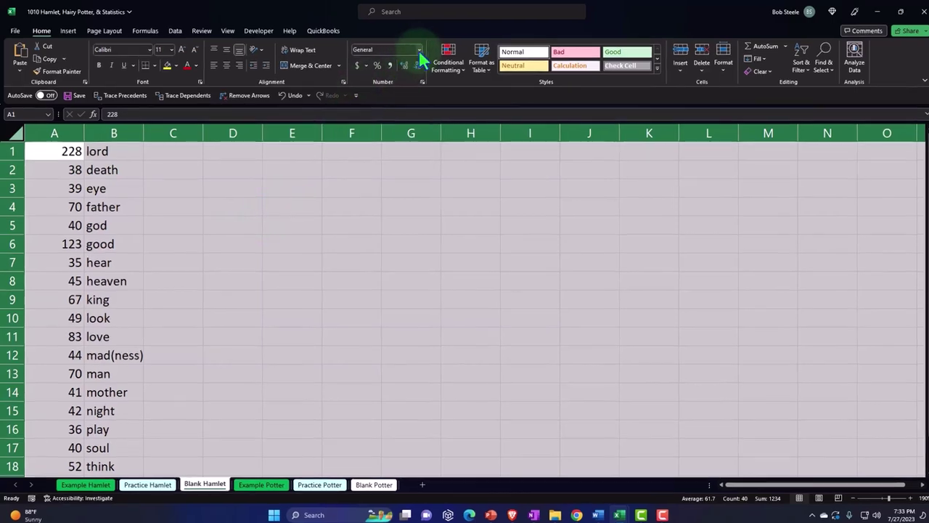
click(418, 49)
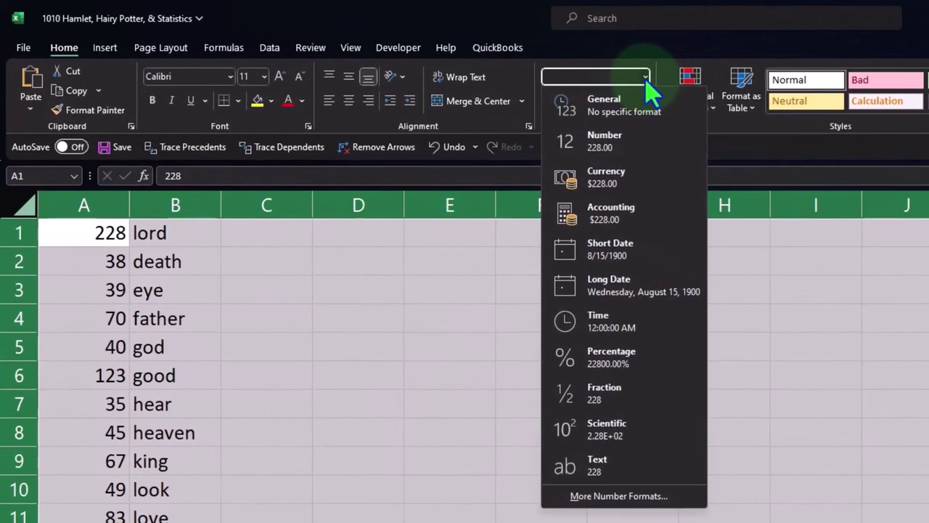
click(646, 78)
Apply Currency format with symbol None, 0 decimal places and red parenthesised negatives.
right_click(435, 281)
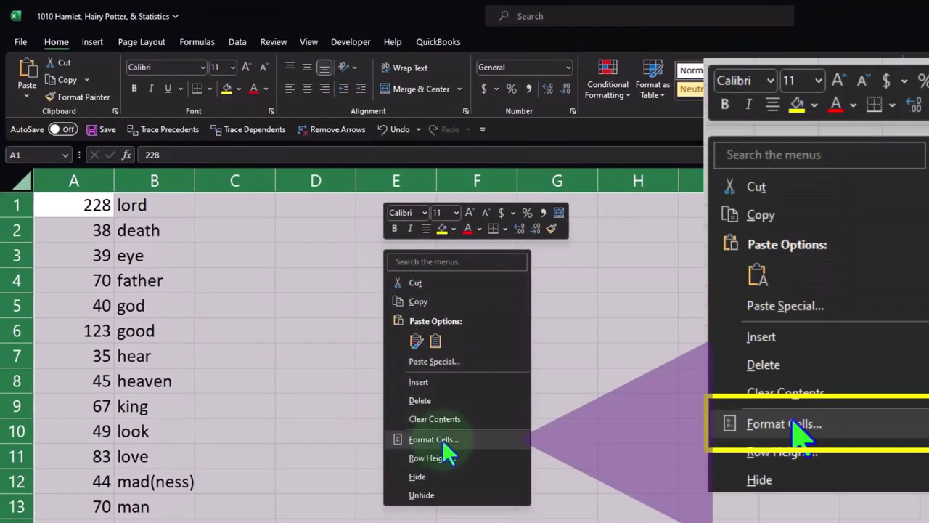
click(464, 438)
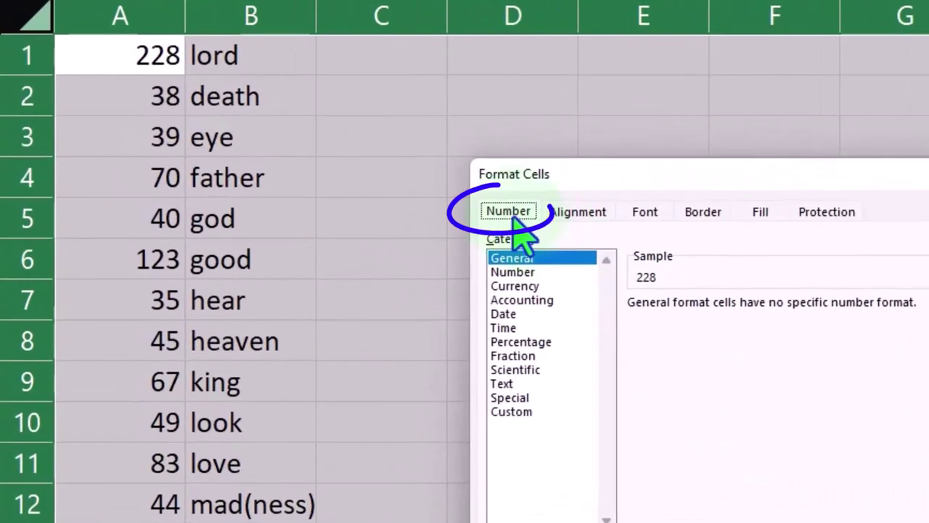
click(508, 287)
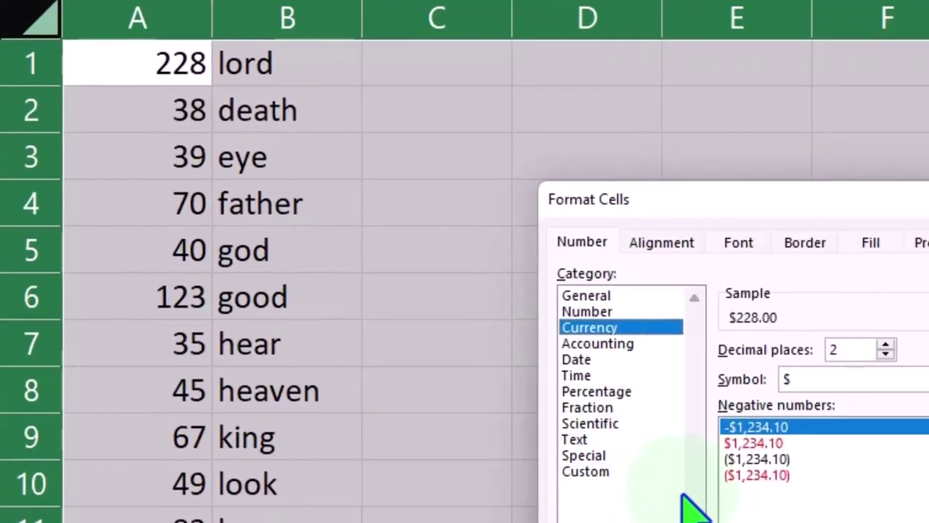
click(774, 485)
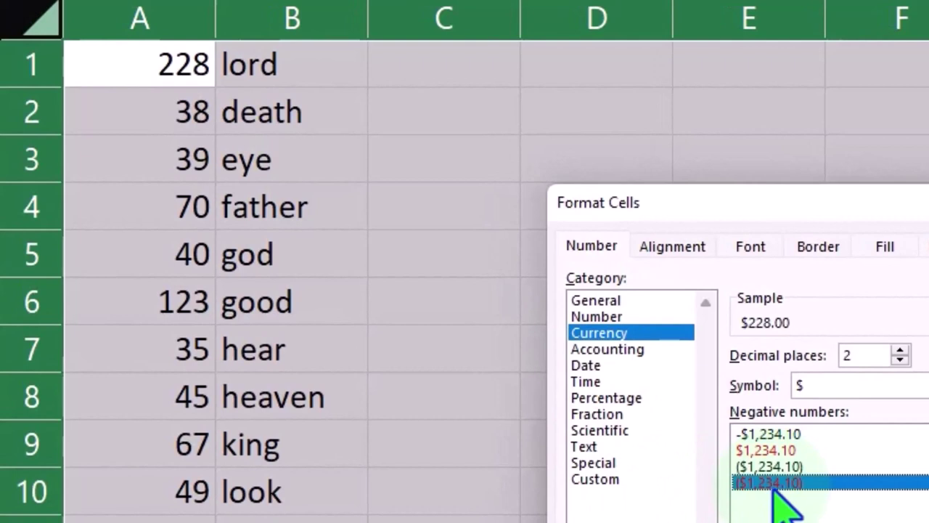
click(928, 389)
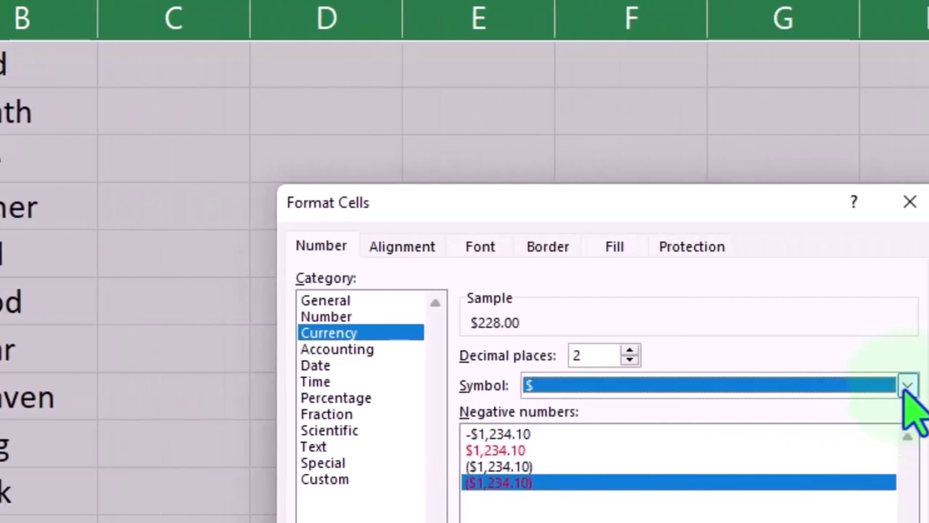
click(907, 387)
click(838, 408)
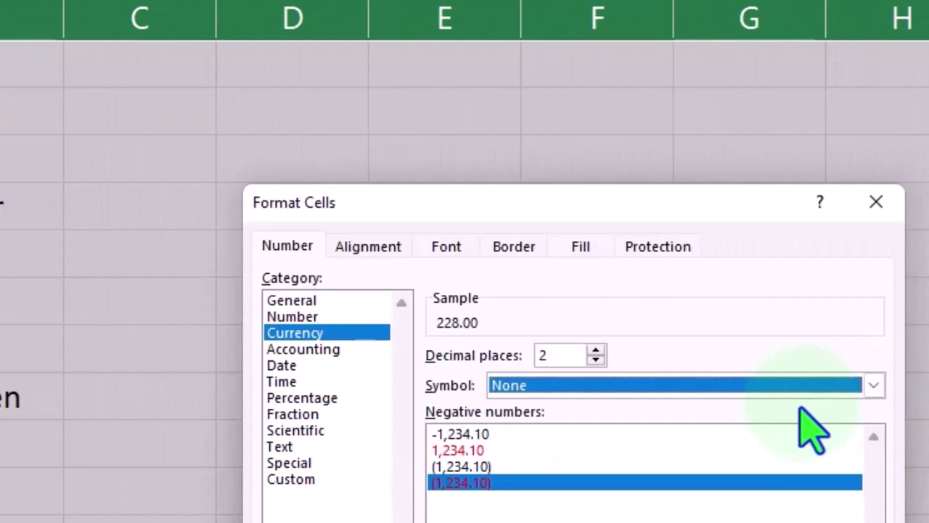
click(596, 358)
click(597, 359)
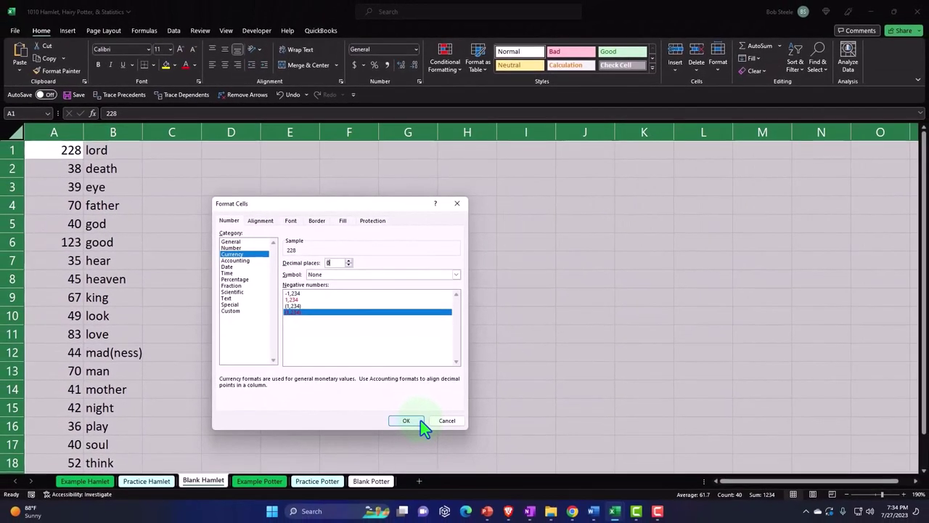
click(406, 420)
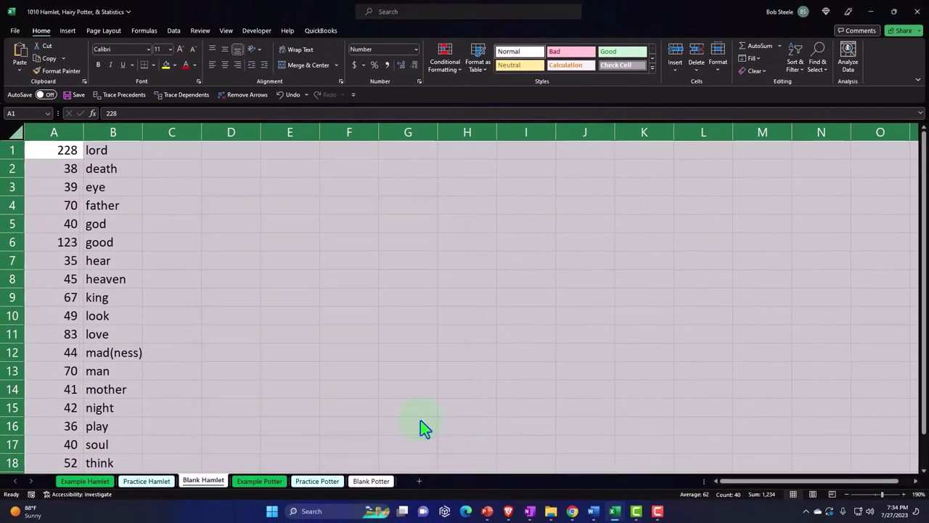
click(295, 282)
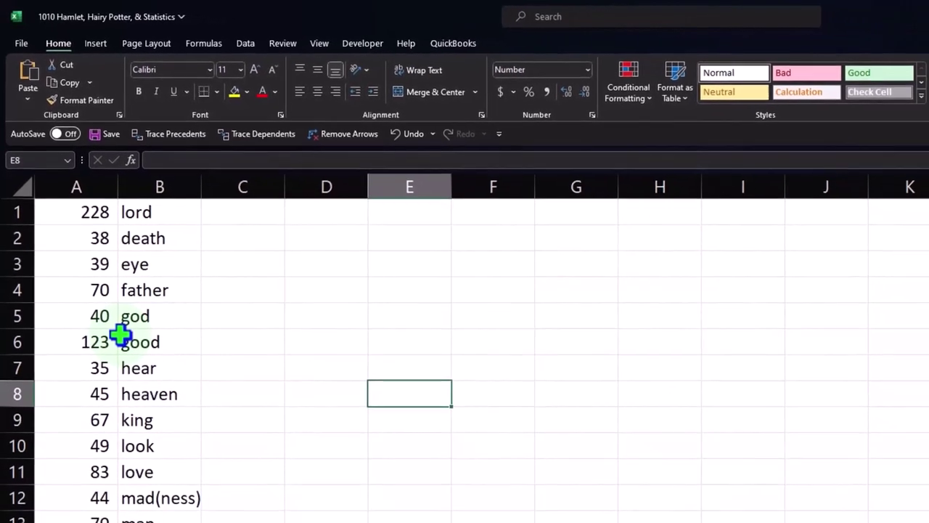
click(190, 395)
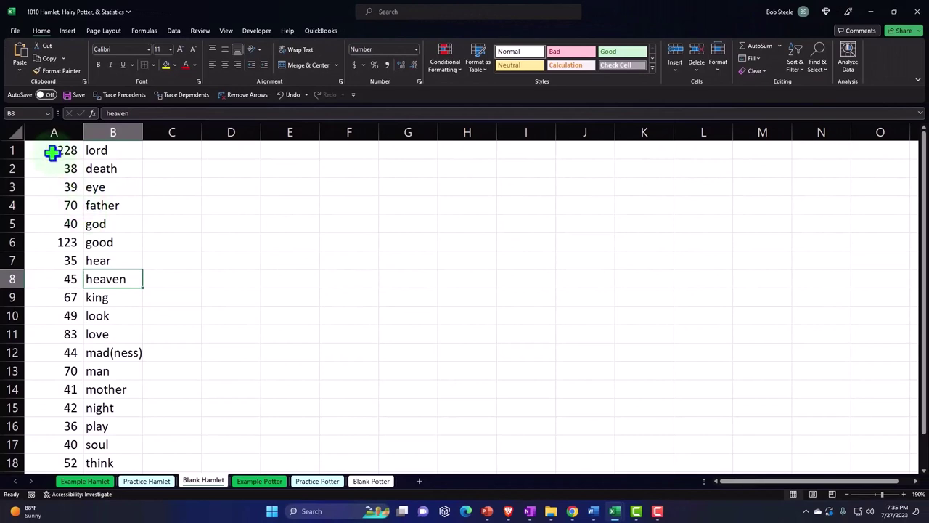
drag(52, 149, 92, 408)
drag(89, 512, 90, 447)
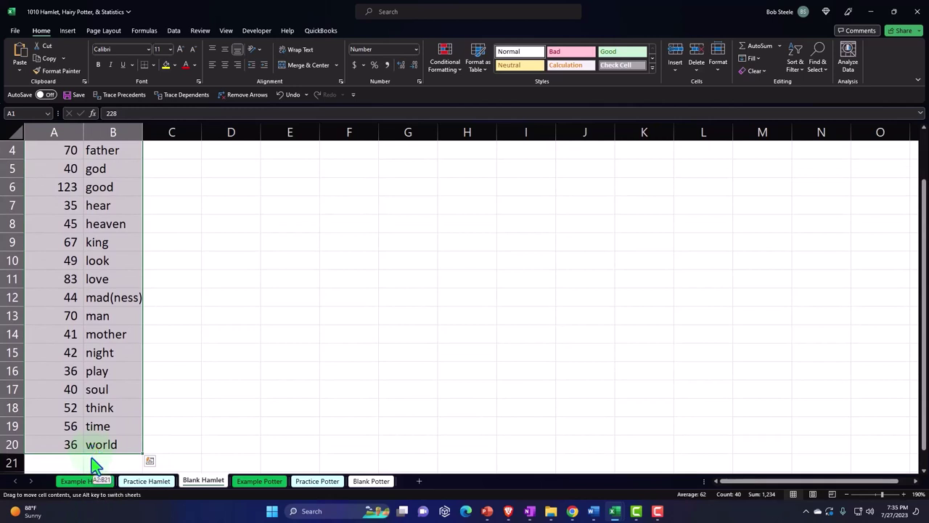
drag(92, 465, 91, 458)
scroll(148, 380, up, 1)
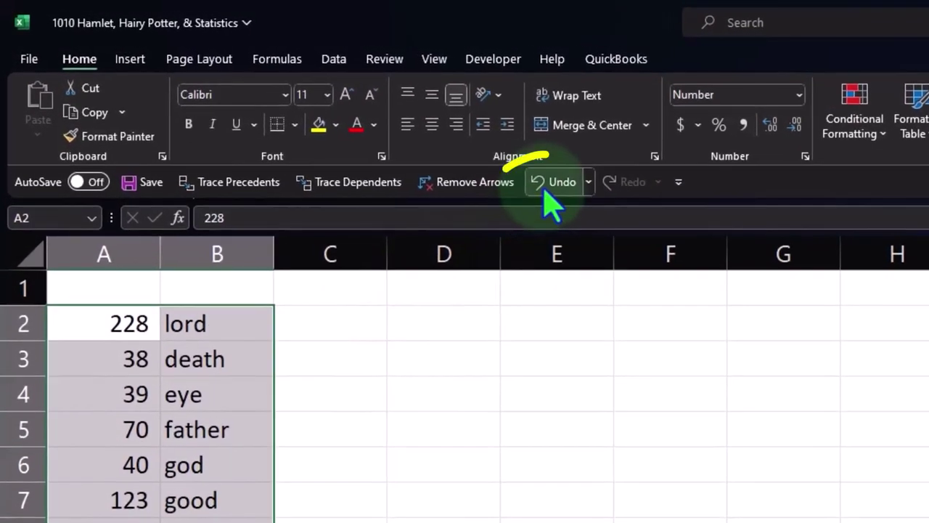
click(459, 152)
scroll(191, 430, down, 2)
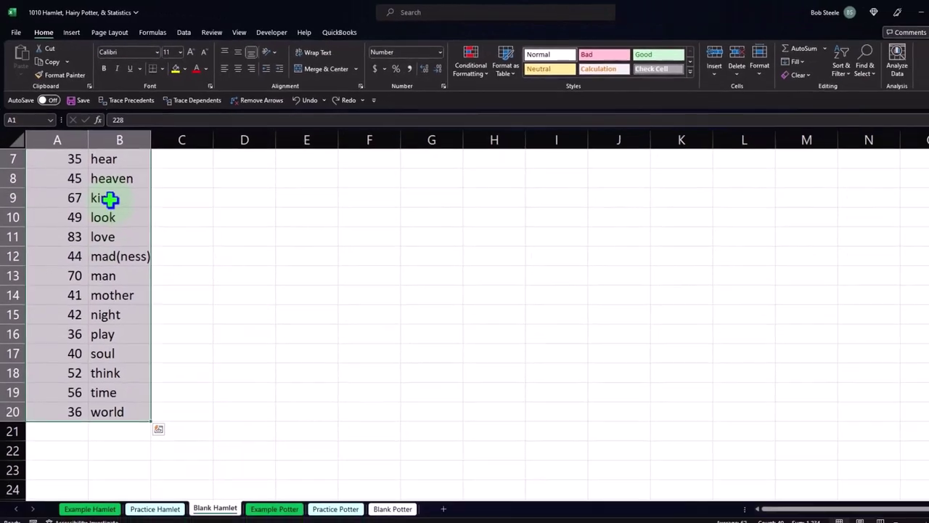
right_click(108, 197)
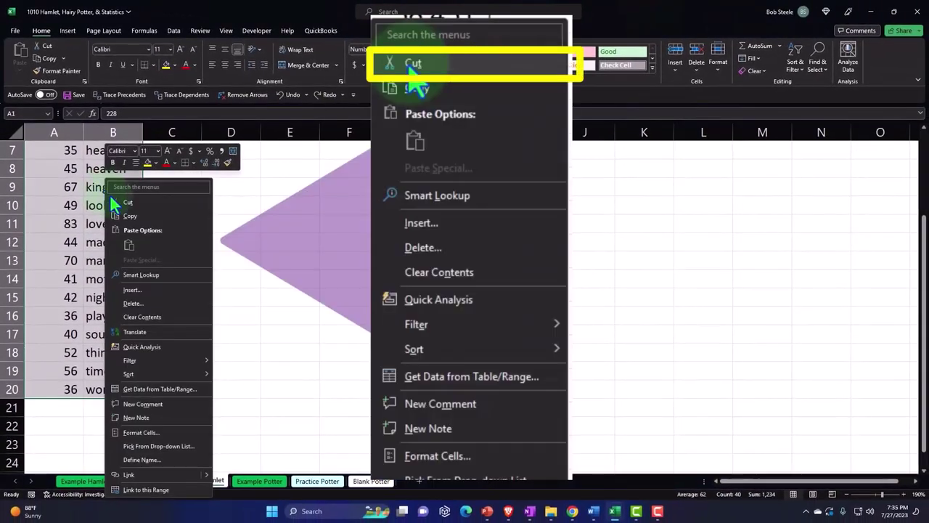
click(125, 205)
scroll(118, 220, up, 2)
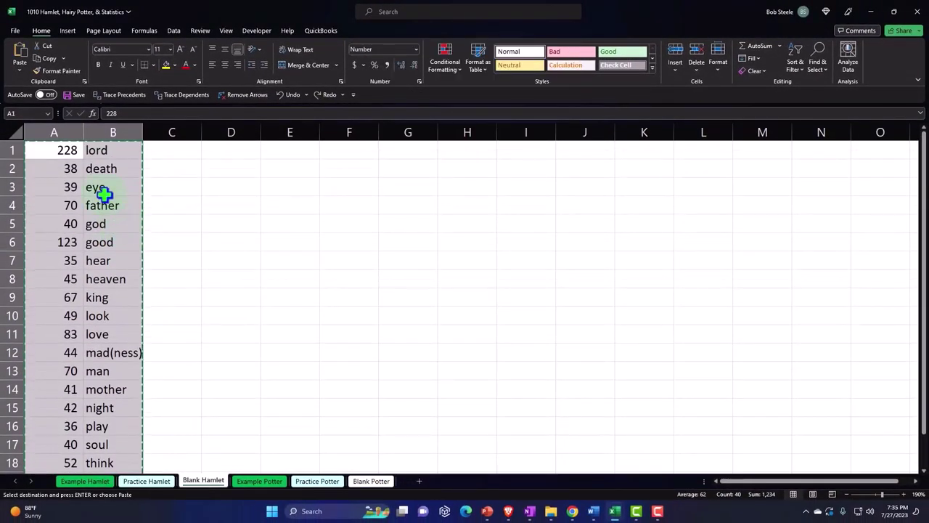
click(59, 169)
key(ctrl+v)
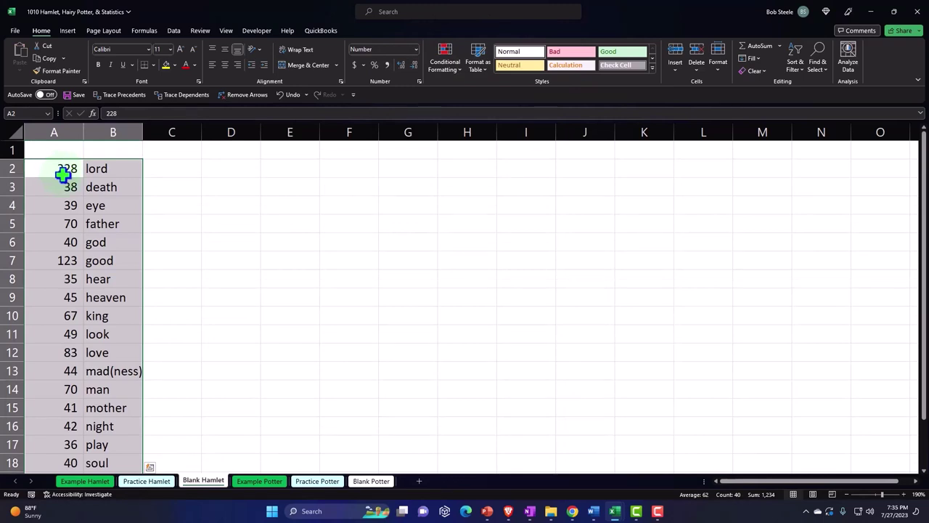
right_click(64, 174)
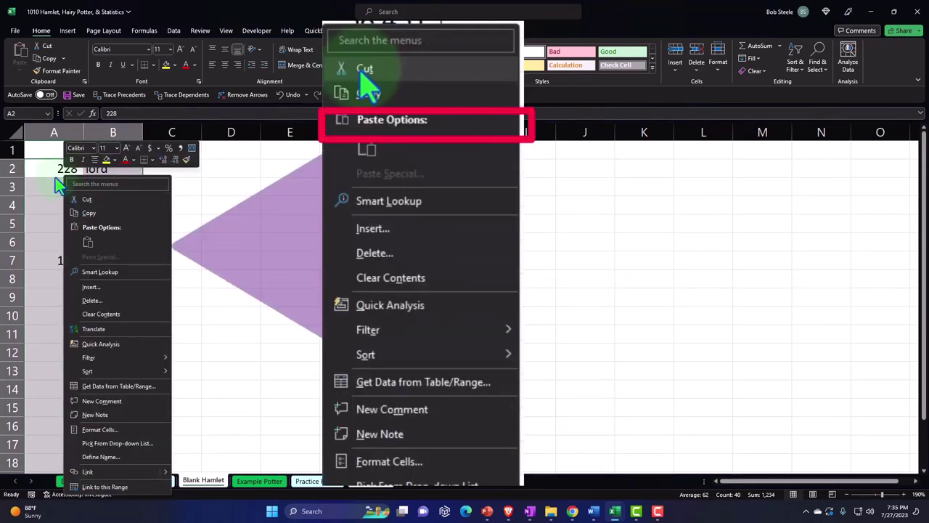
key(Escape)
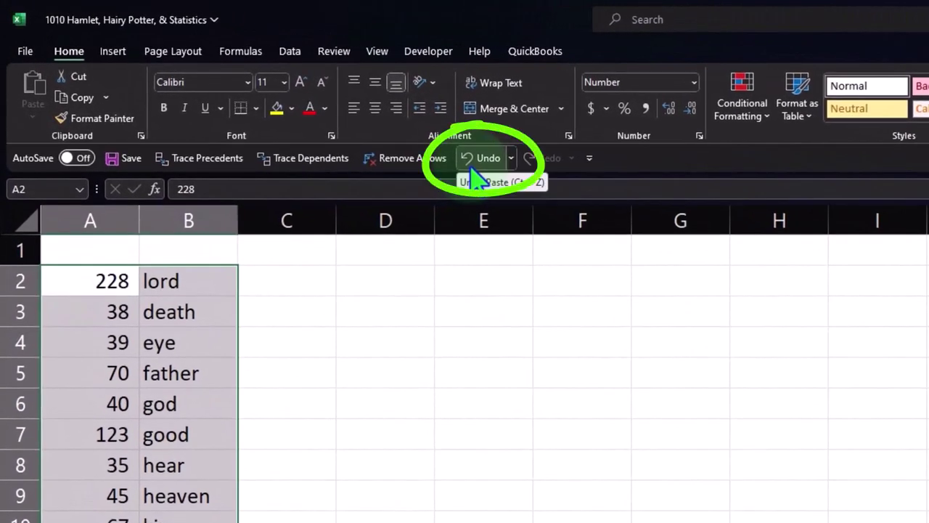
click(473, 166)
click(385, 370)
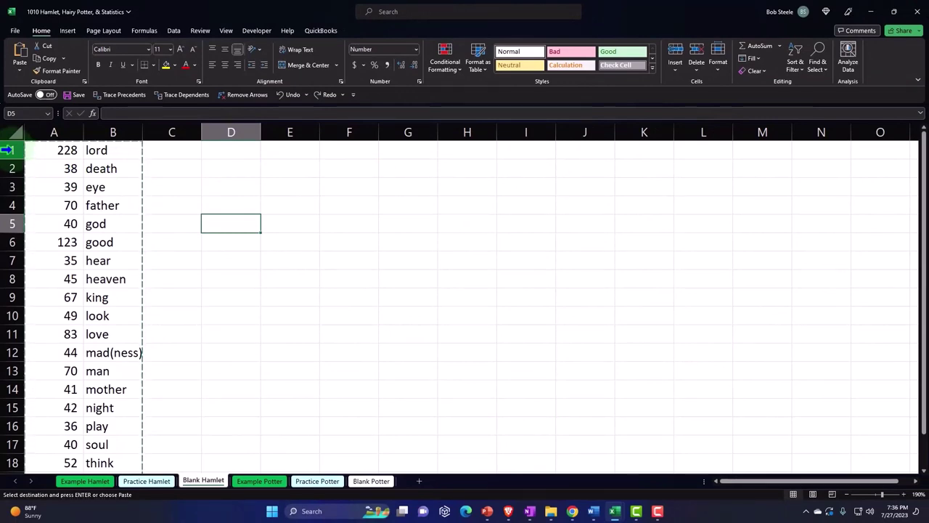
click(10, 150)
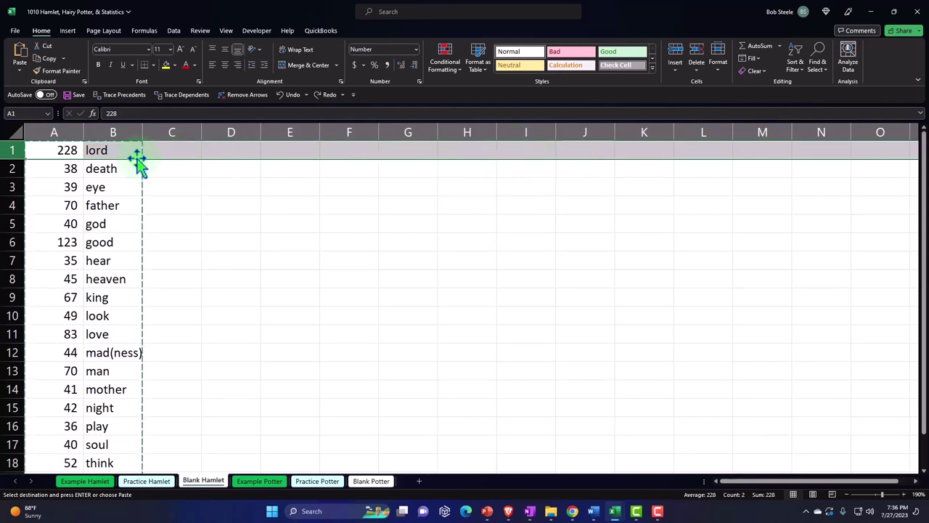
right_click(195, 154)
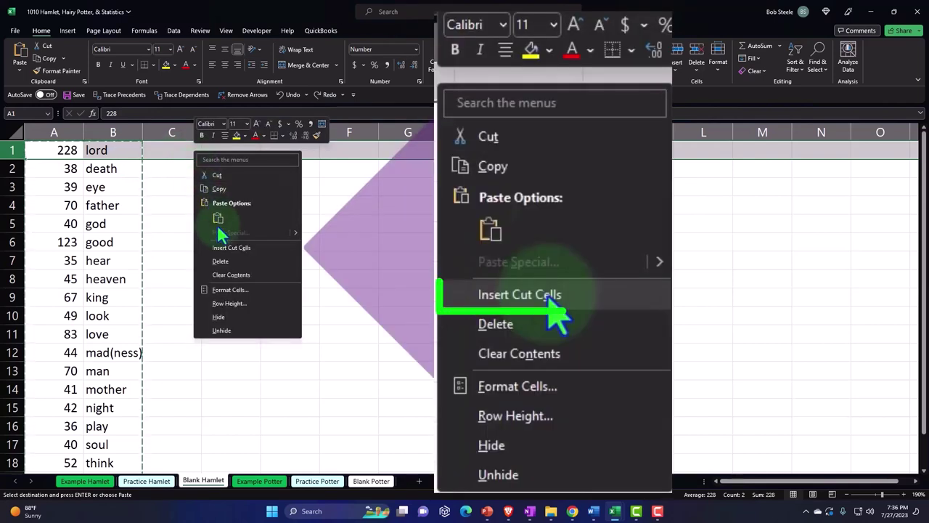
click(245, 249)
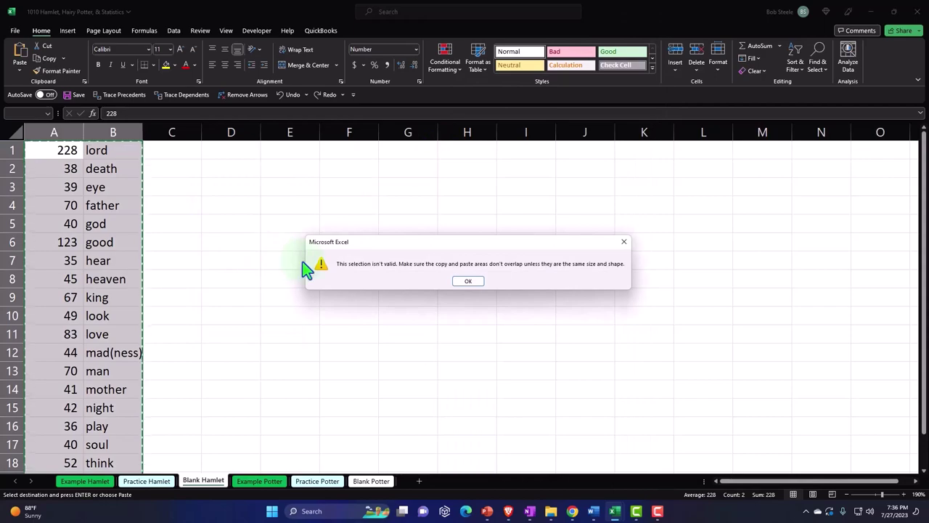
click(469, 281)
click(66, 155)
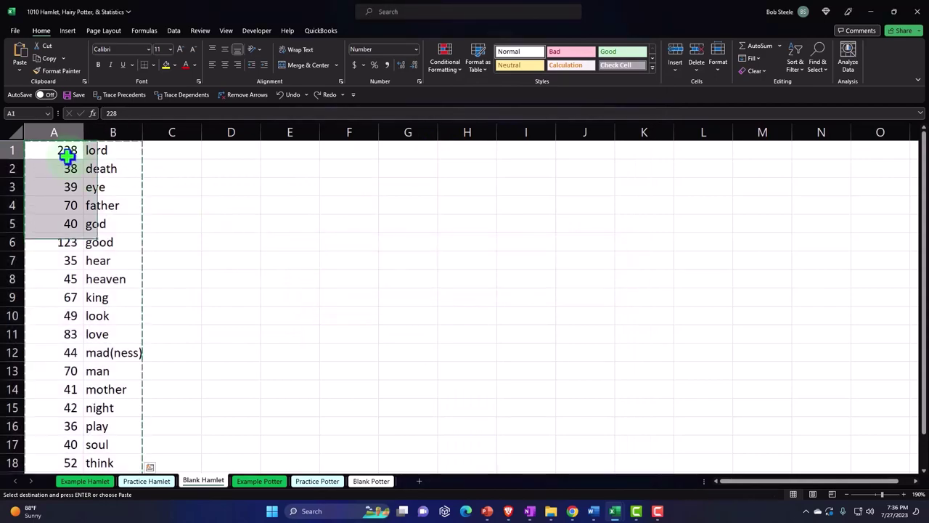
double_click(61, 153)
Insert a blank row 1 above the table, then undo the insertion.
key(Return)
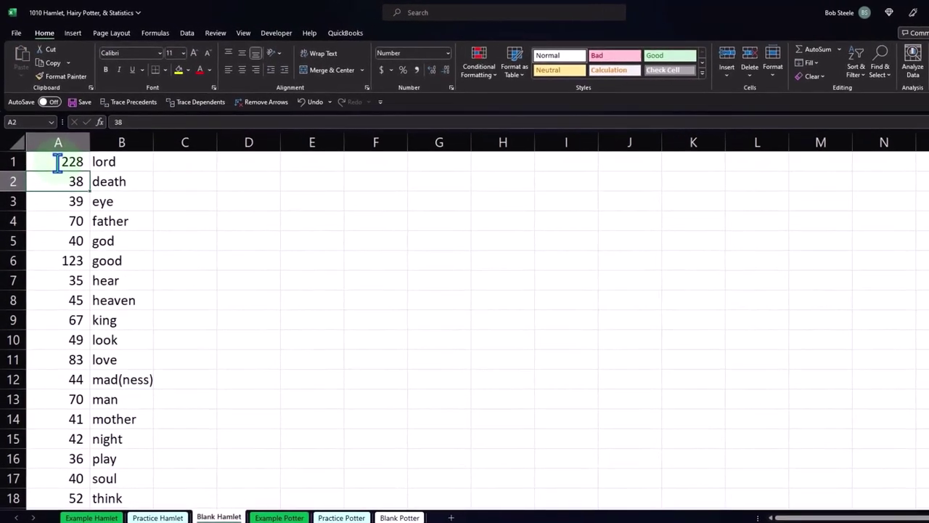
click(12, 151)
right_click(114, 178)
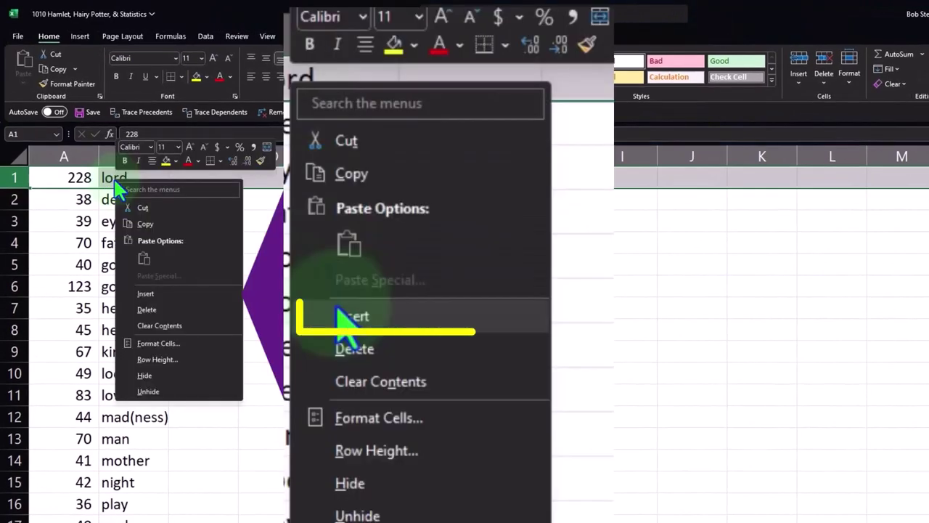
click(138, 290)
click(231, 281)
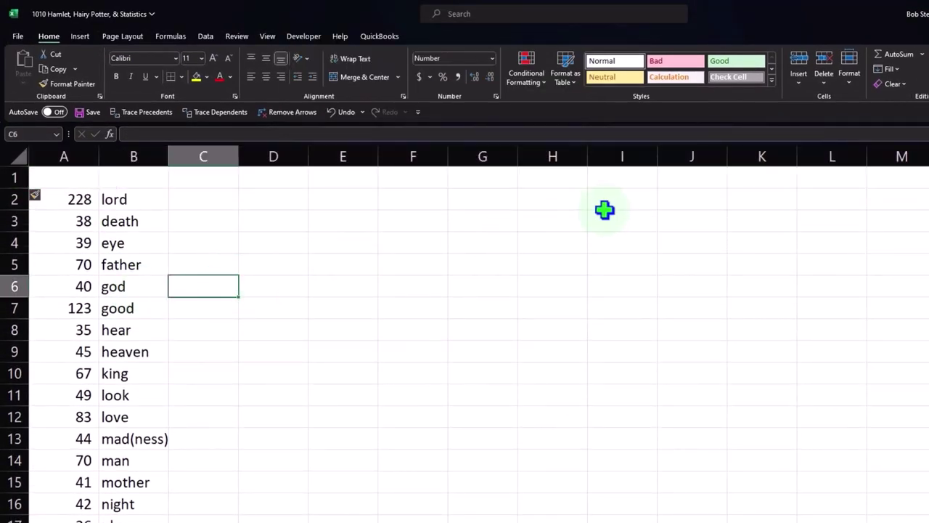
click(334, 115)
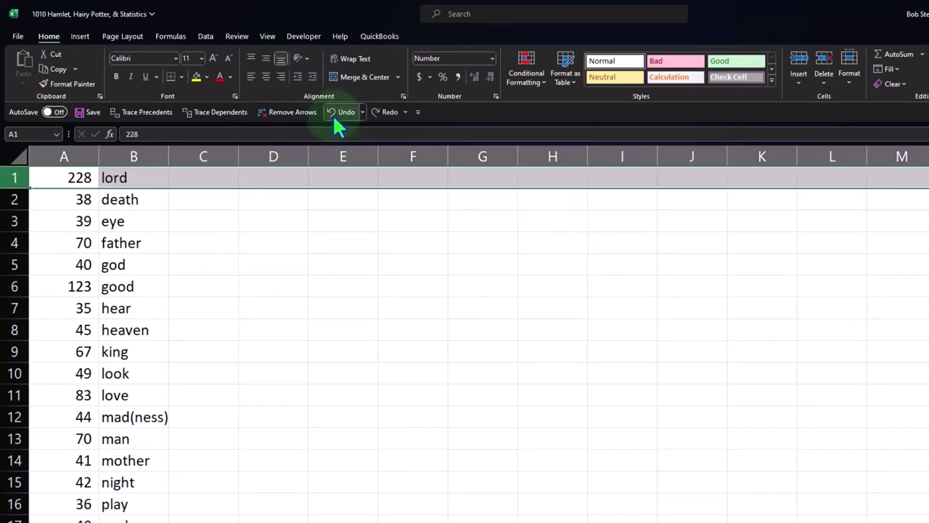
Insert cells at A1:B1 with Shift cells down, leaving A1 empty for a header.
drag(73, 173, 140, 181)
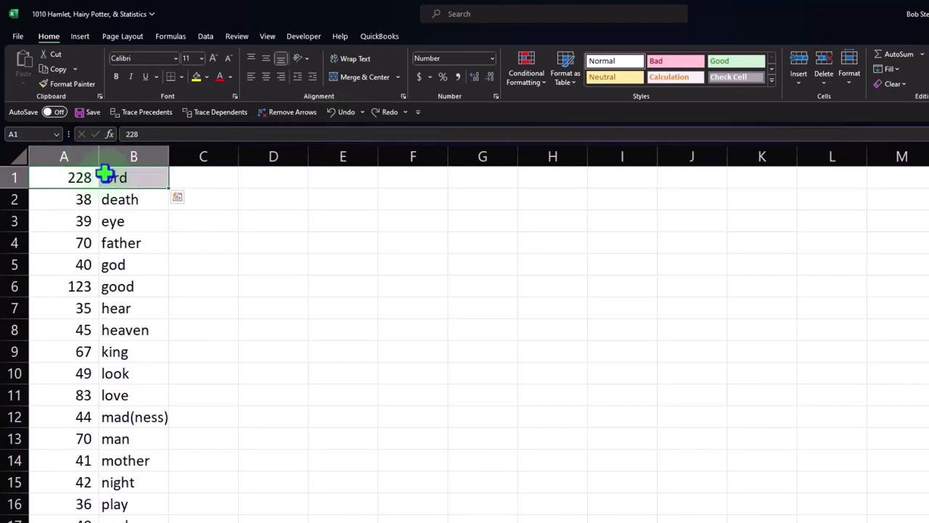
scroll(239, 415, down, 4)
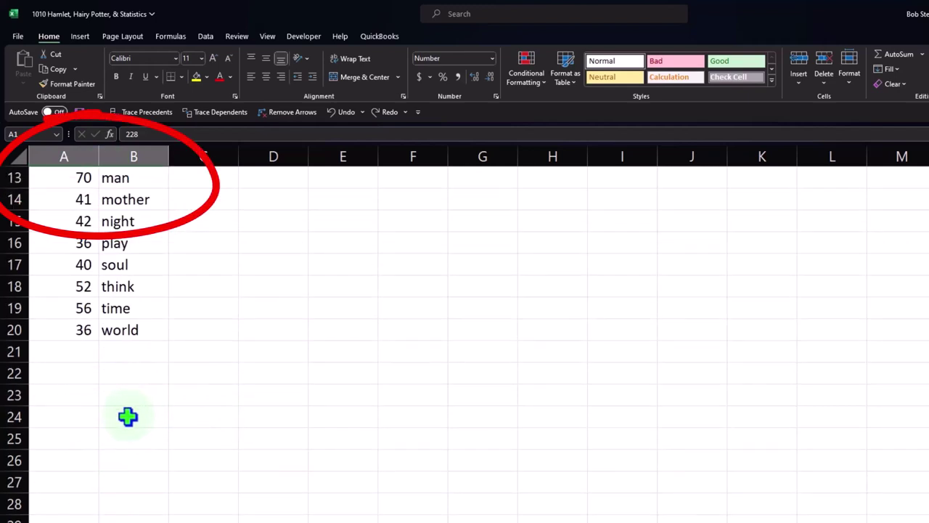
scroll(131, 422, up, 4)
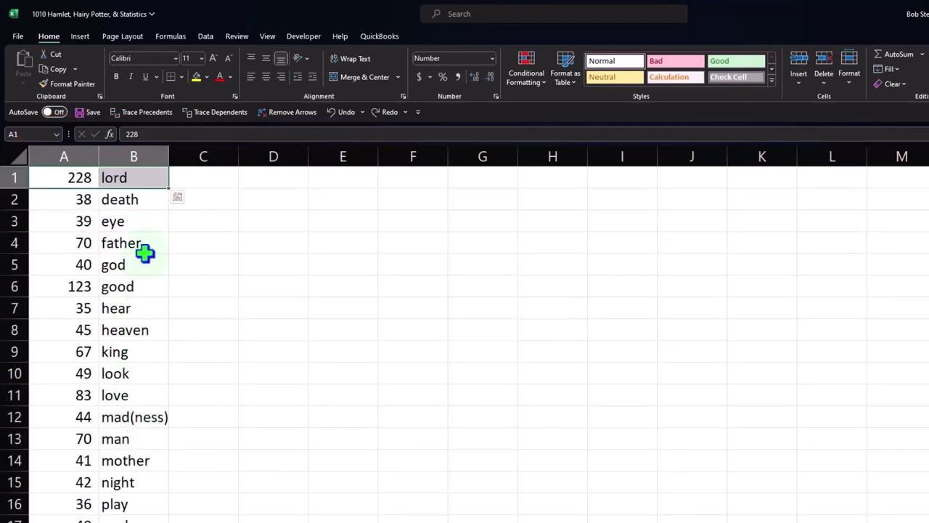
right_click(134, 177)
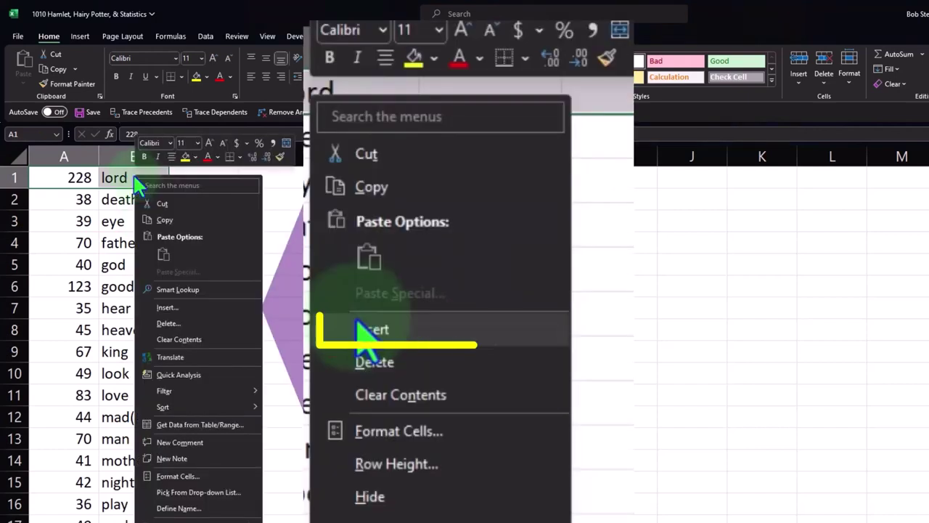
click(163, 305)
click(145, 314)
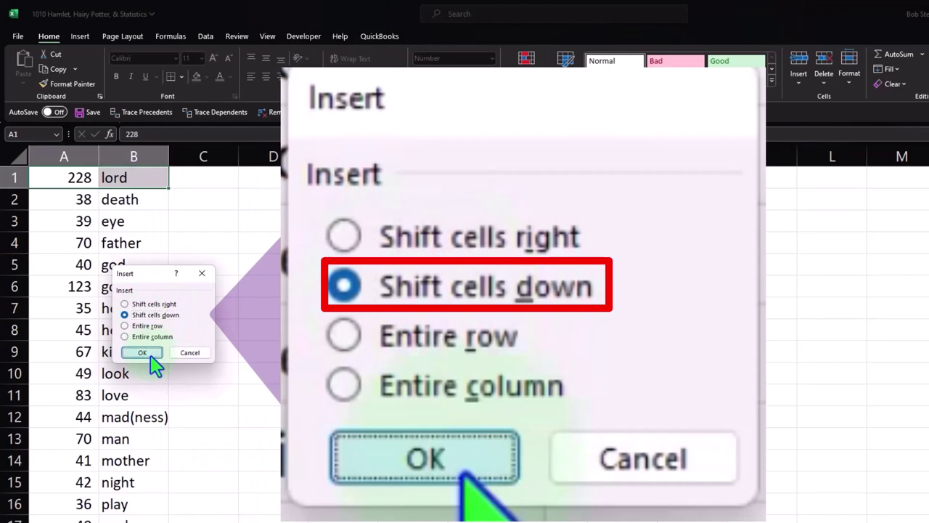
click(145, 353)
click(146, 271)
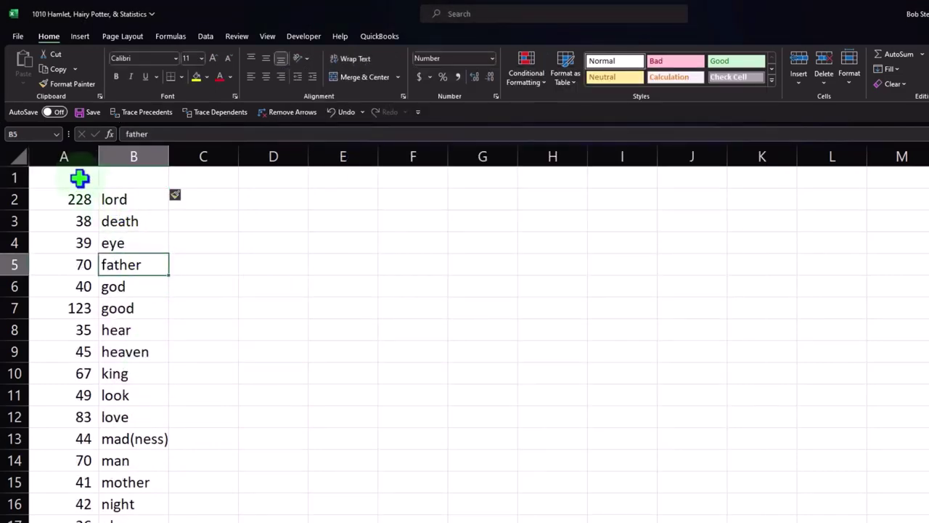
click(79, 177)
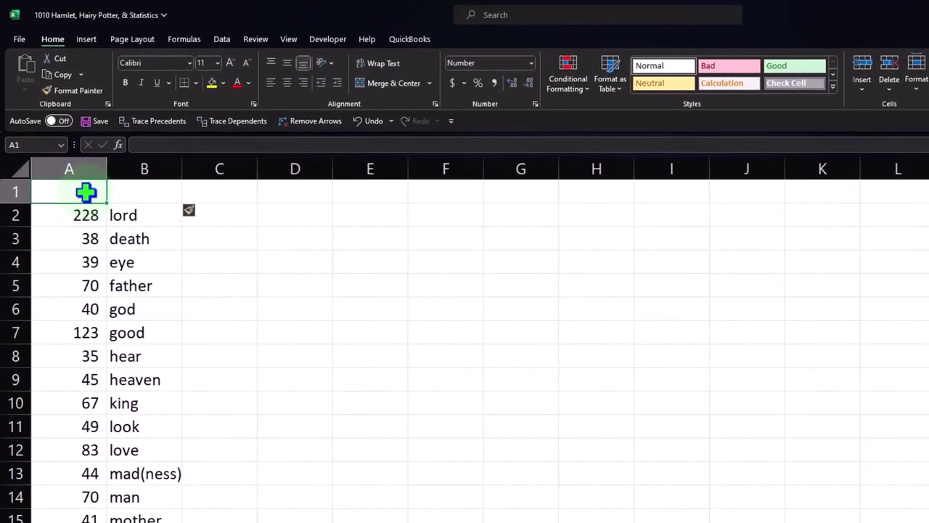
Enter the header 'Words Count' in cell A1.
text(Word)
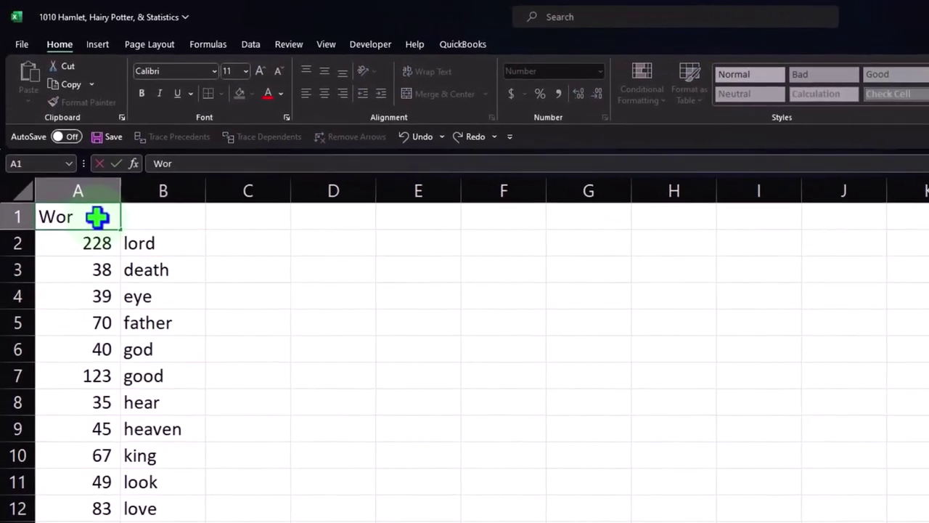
text(s)
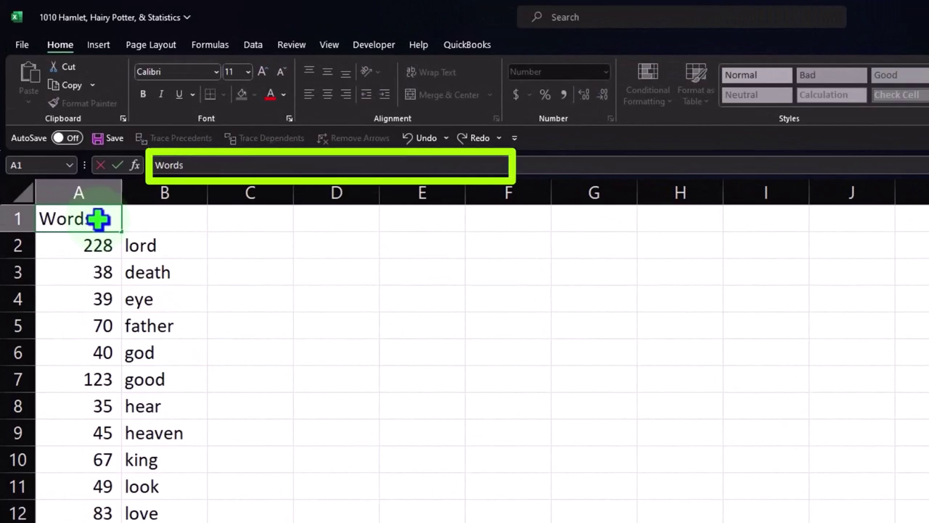
click(194, 222)
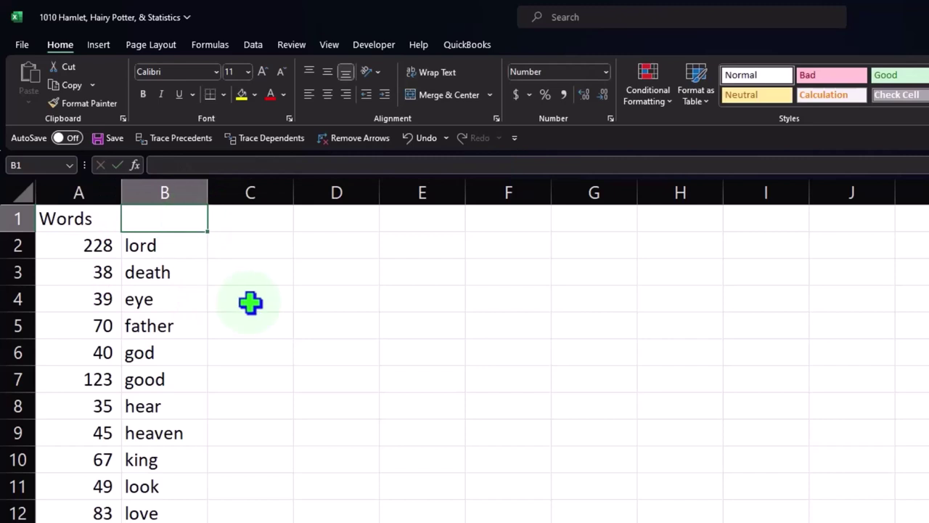
key(Left)
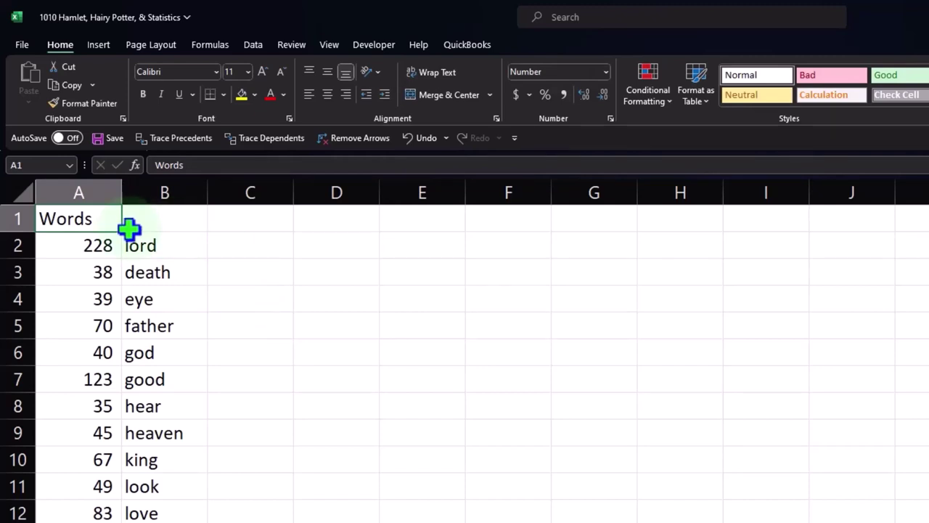
double_click(96, 218)
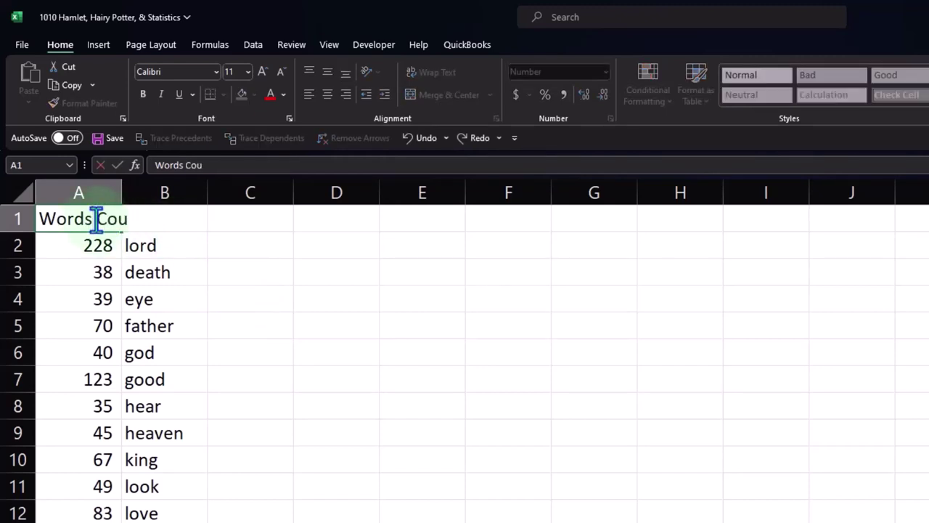
text(Count)
key(Return)
Enter 'Words' as the header in cell B1.
key(Up)
key(Right)
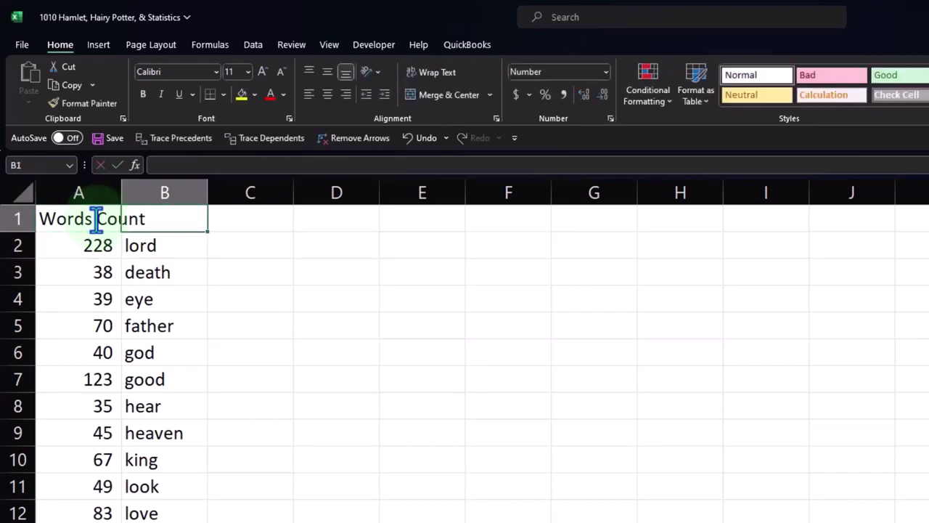
text(Wor)
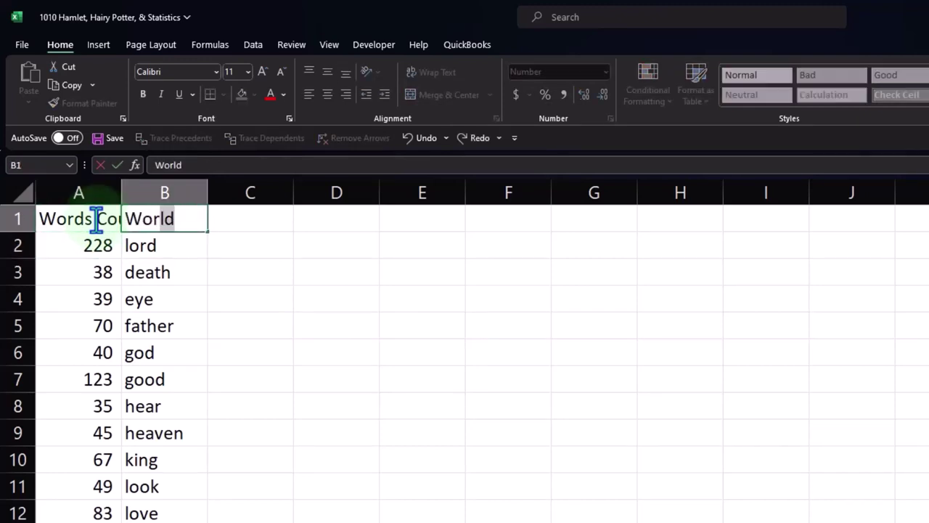
text(ds)
key(Return)
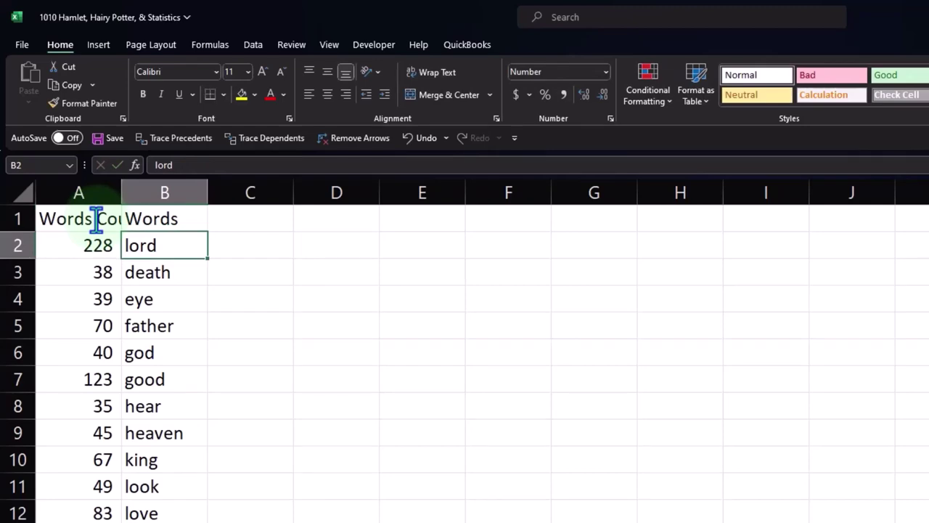
double_click(94, 215)
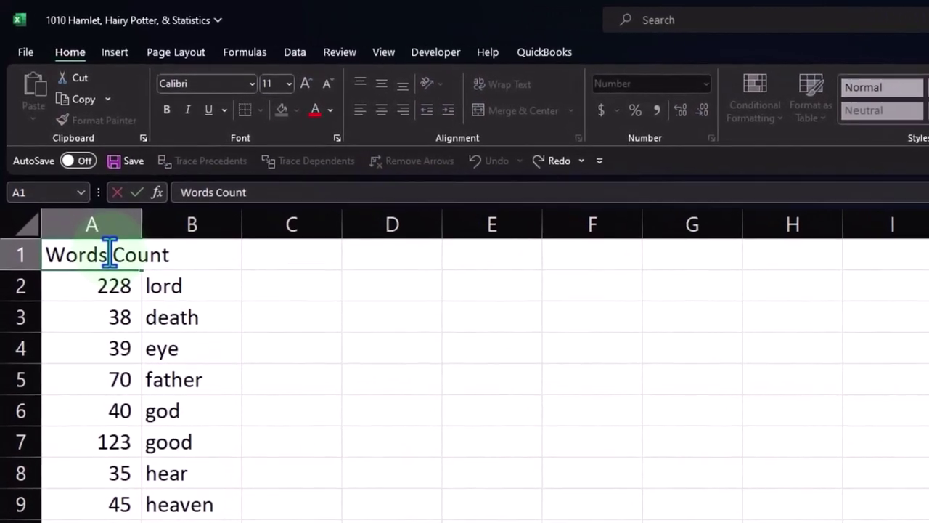
key(Return)
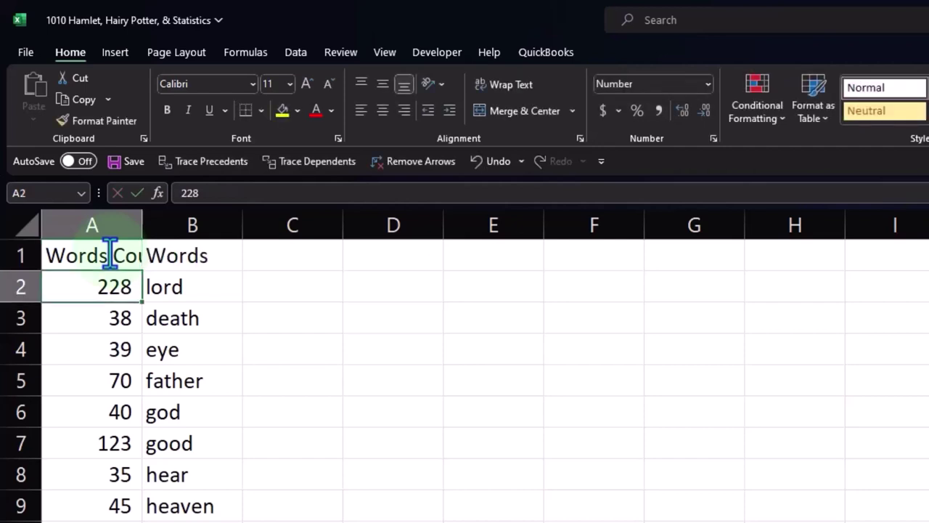
click(161, 254)
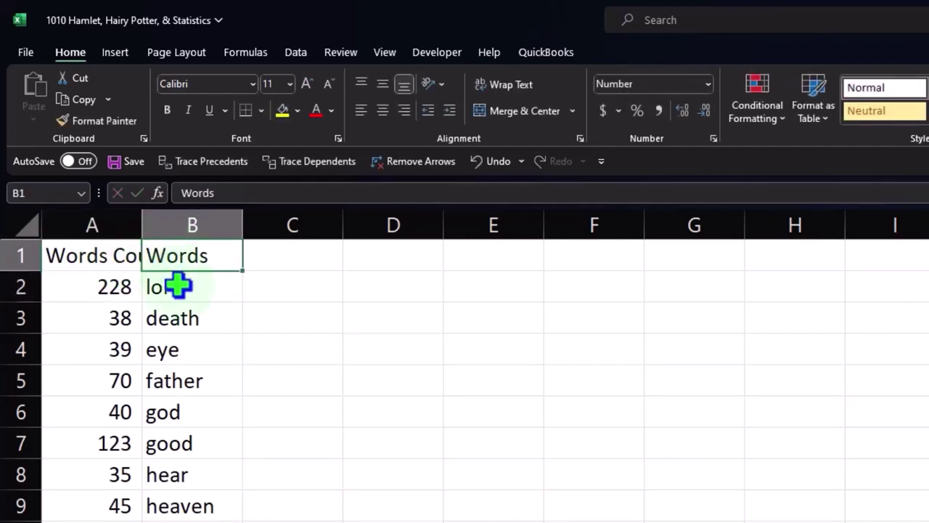
drag(142, 224, 187, 230)
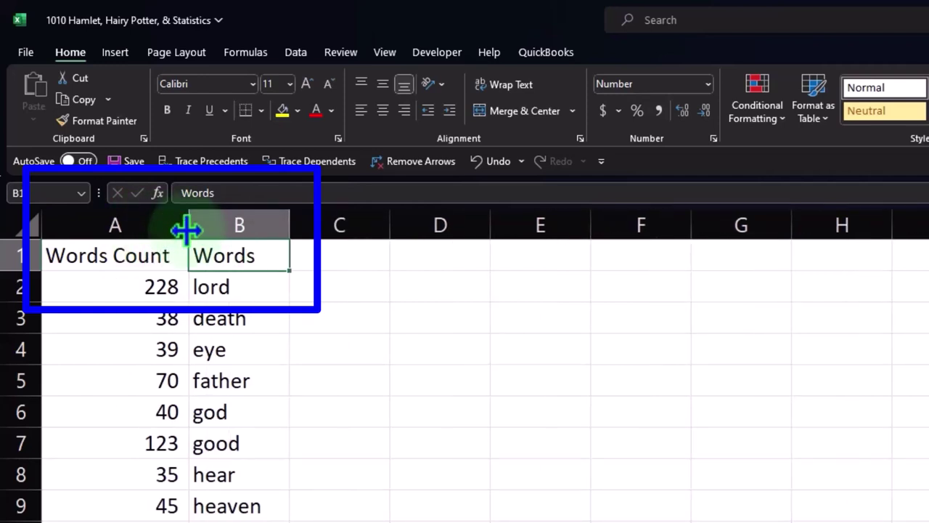
drag(186, 229, 138, 228)
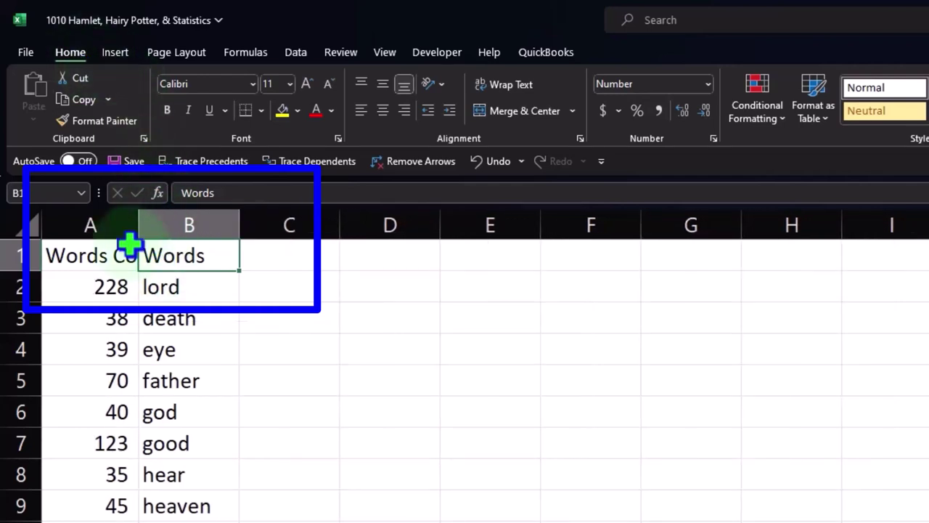
mouse_move(127, 249)
mouse_down()
mouse_move(122, 255)
mouse_move(150, 255)
mouse_up()
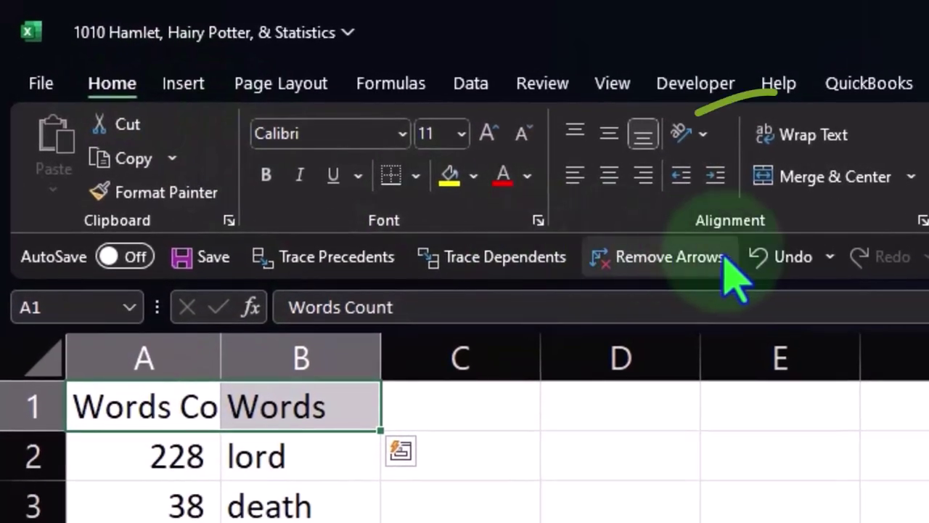
Wrap the A1:B1 headers and align them to the top, centred horizontally.
click(799, 140)
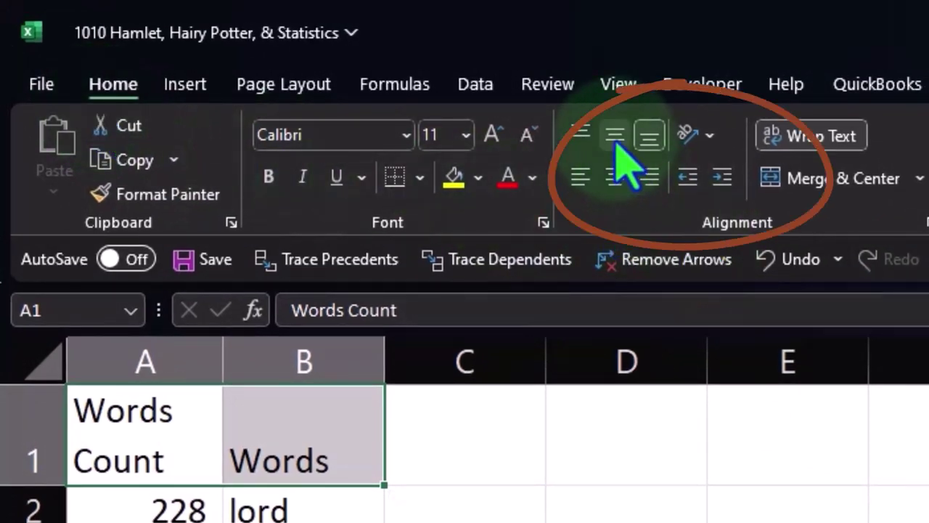
click(616, 139)
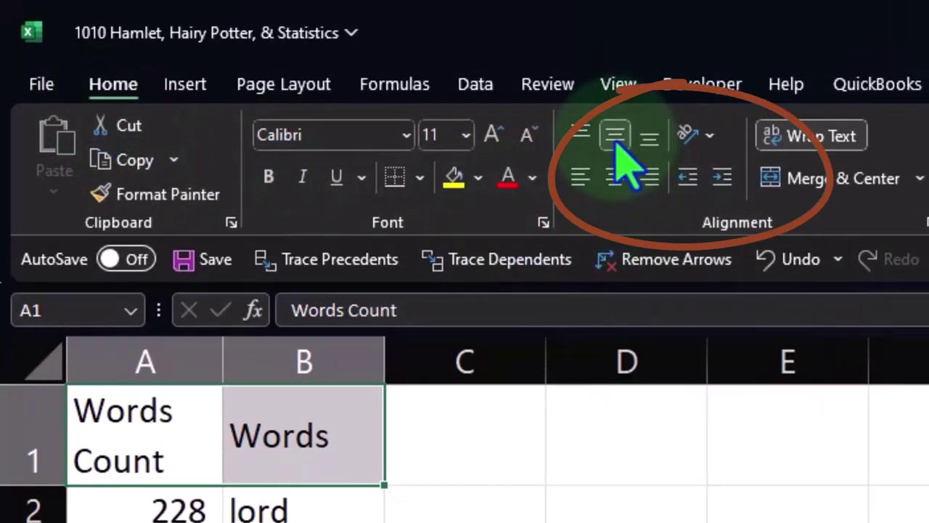
click(589, 133)
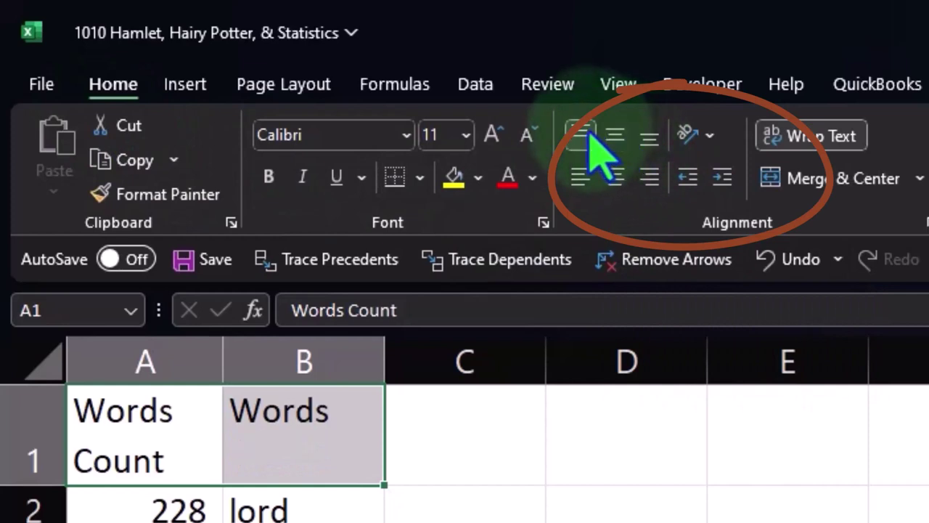
click(618, 189)
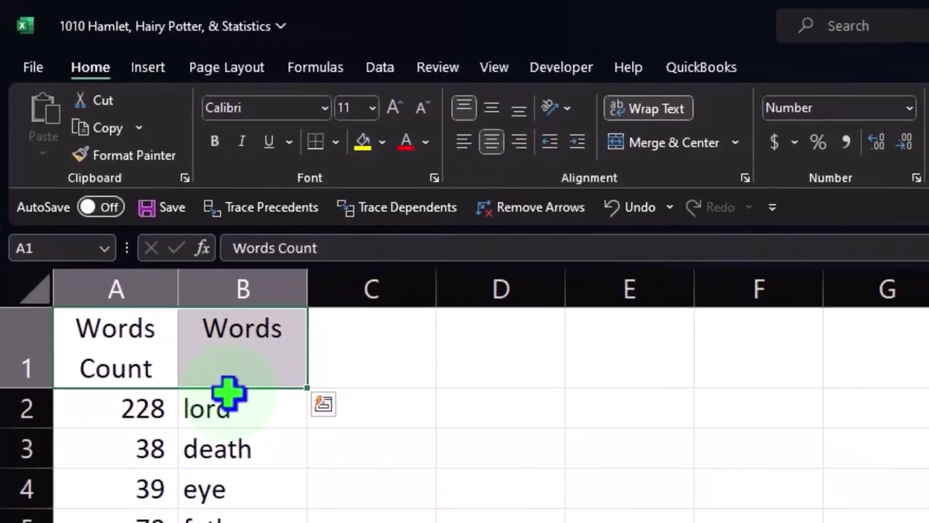
click(238, 443)
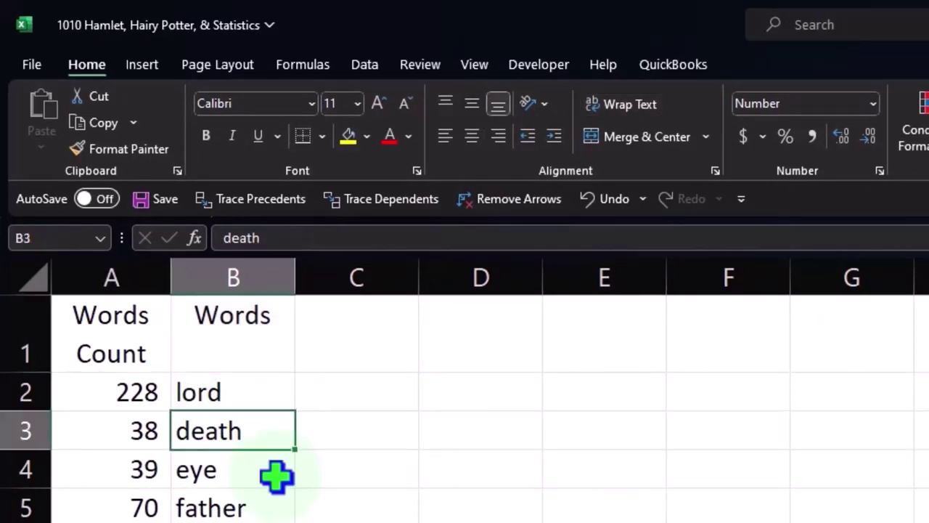
drag(135, 342, 186, 336)
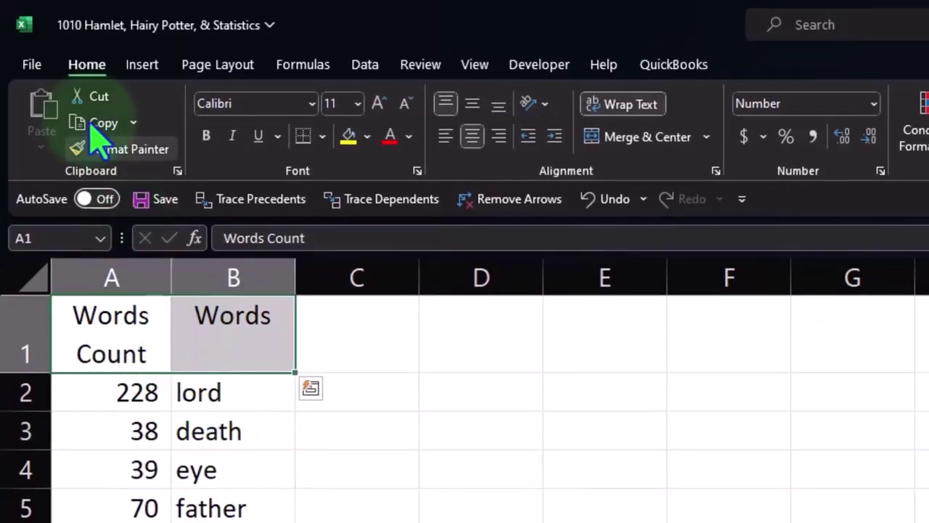
Bold the Words Count and Words headers, then look over the counts and words.
click(247, 169)
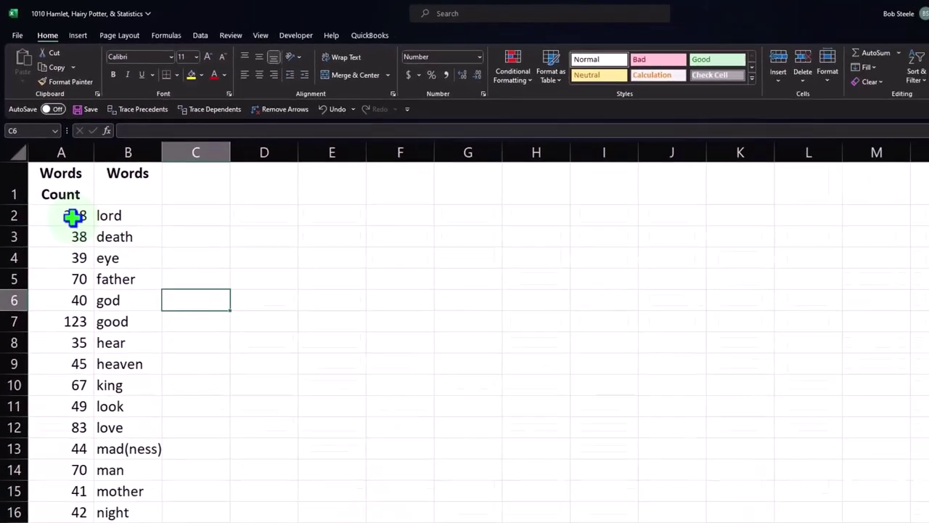
click(101, 295)
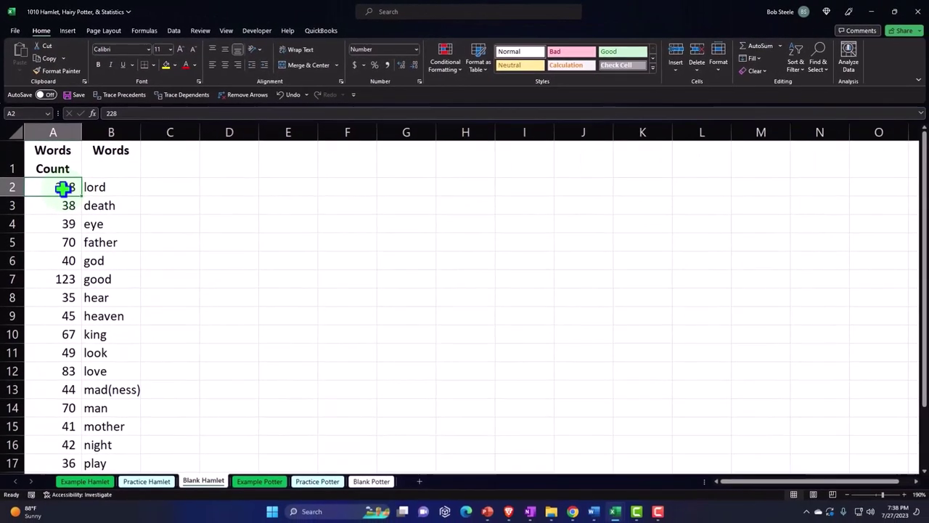
scroll(60, 251, down, 3)
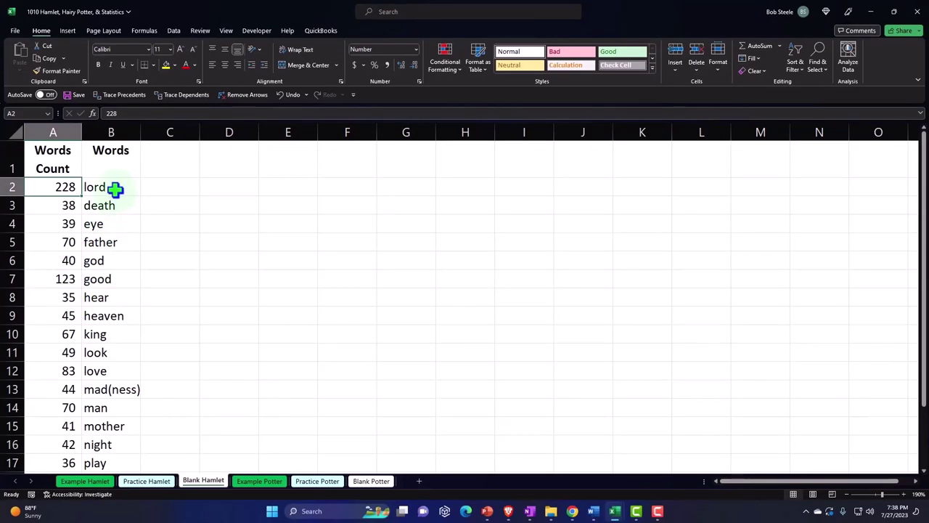
drag(114, 189, 119, 293)
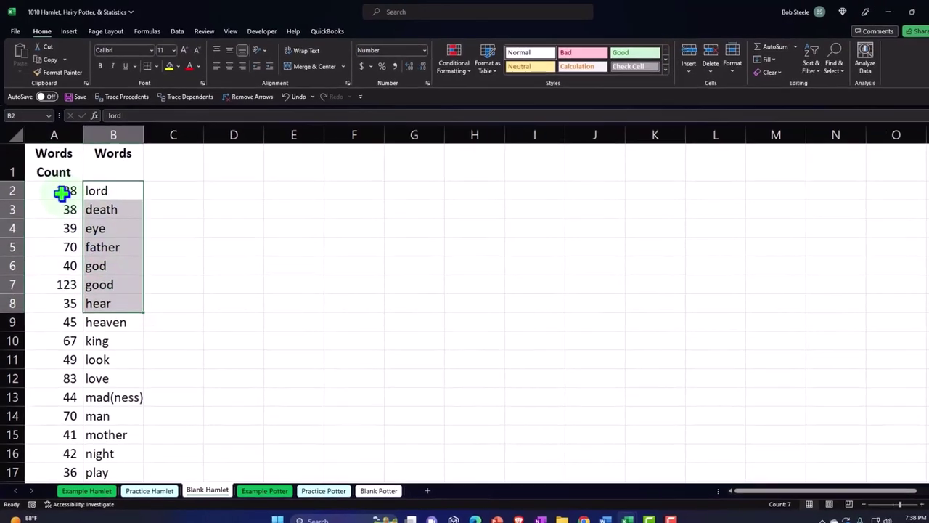
mouse_move(64, 191)
mouse_down()
mouse_move(62, 210)
mouse_move(174, 497)
mouse_move(151, 504)
mouse_move(152, 520)
mouse_up()
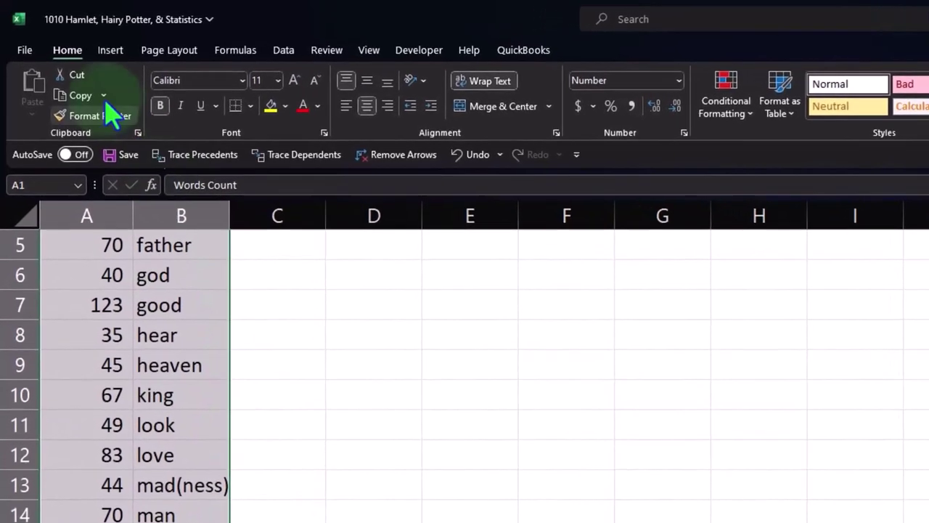
Turn on header filters, check the Words Count options unsorted, then remove the filters.
click(283, 50)
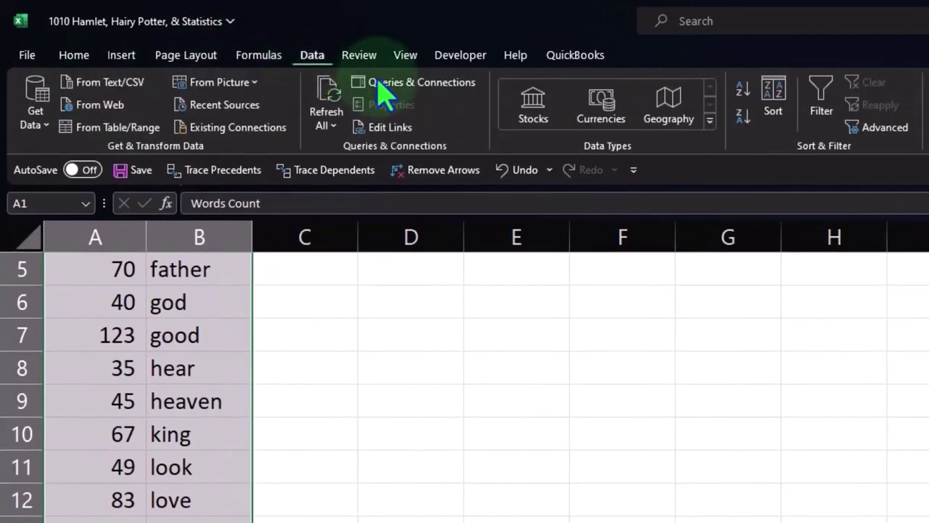
click(823, 109)
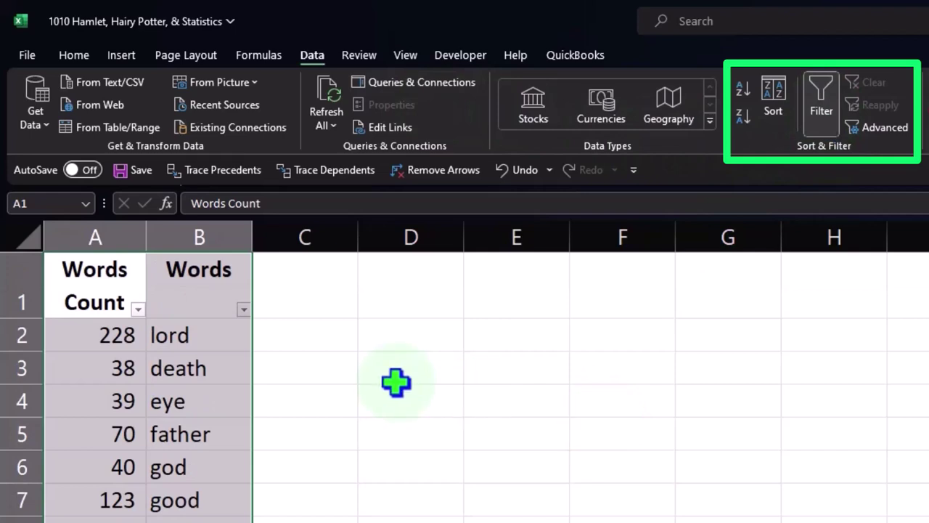
click(192, 349)
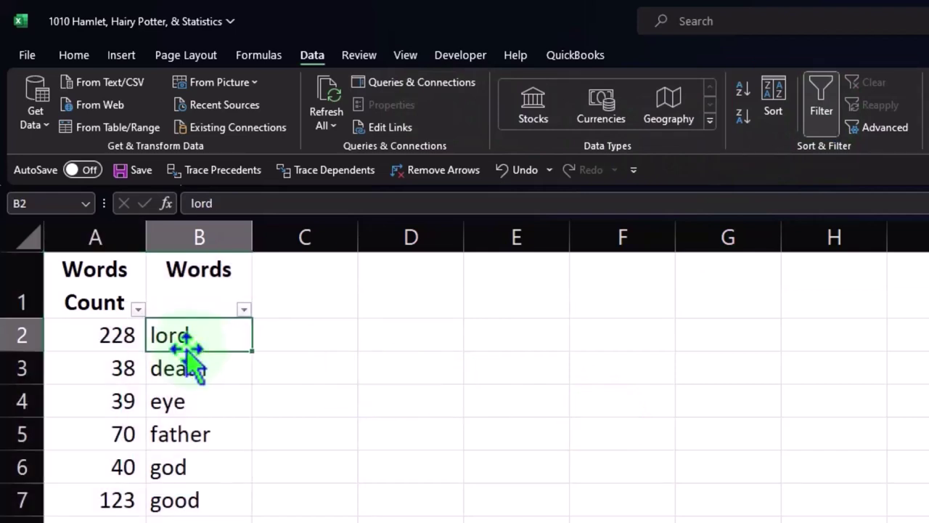
click(138, 309)
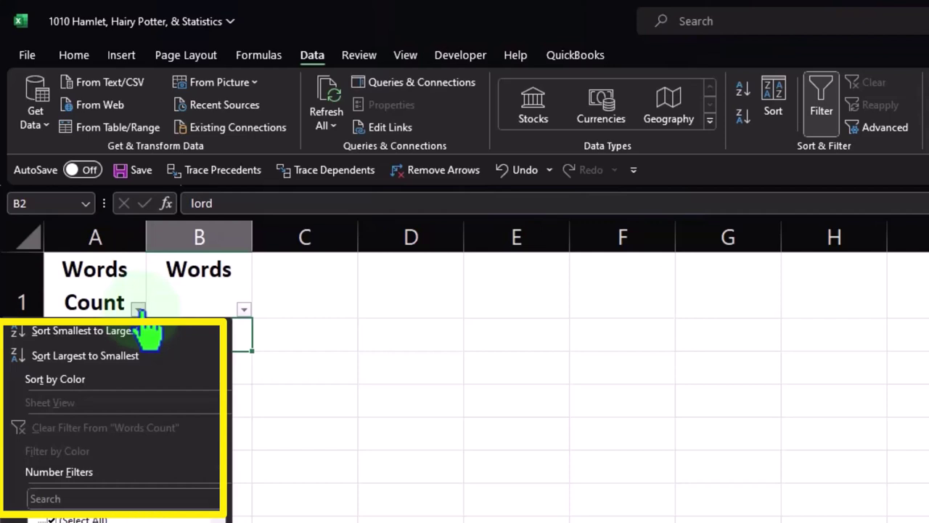
click(139, 309)
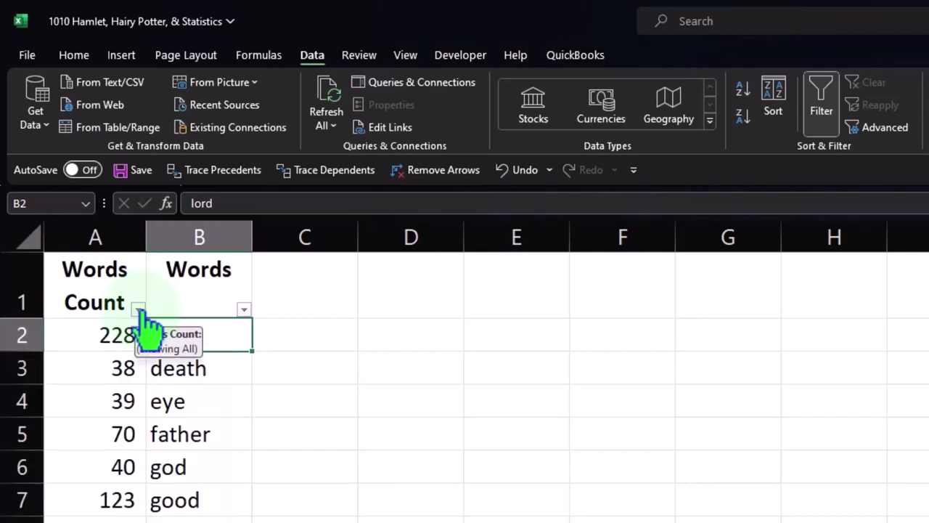
click(825, 119)
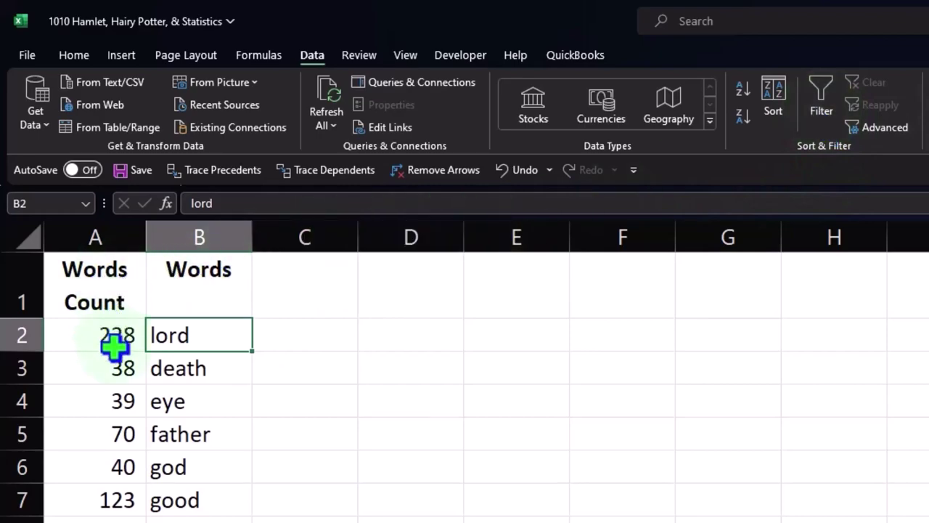
Select the word-count range A1:B21 and show the Insert ribbon.
click(116, 376)
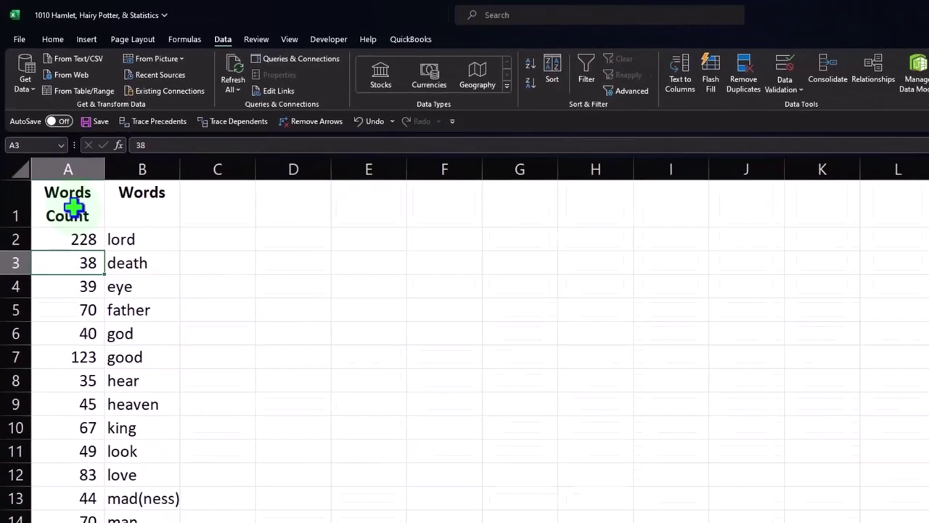
drag(89, 255, 107, 446)
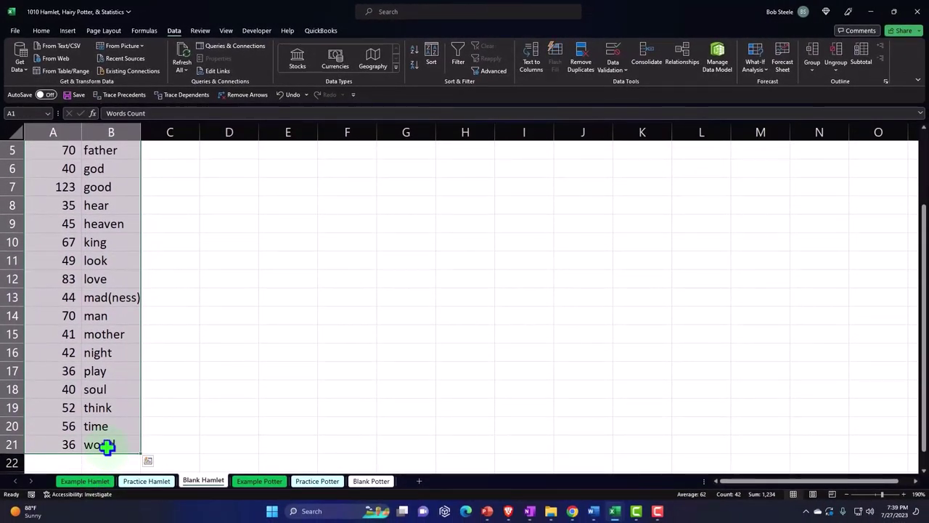
scroll(109, 290, up, 2)
click(86, 40)
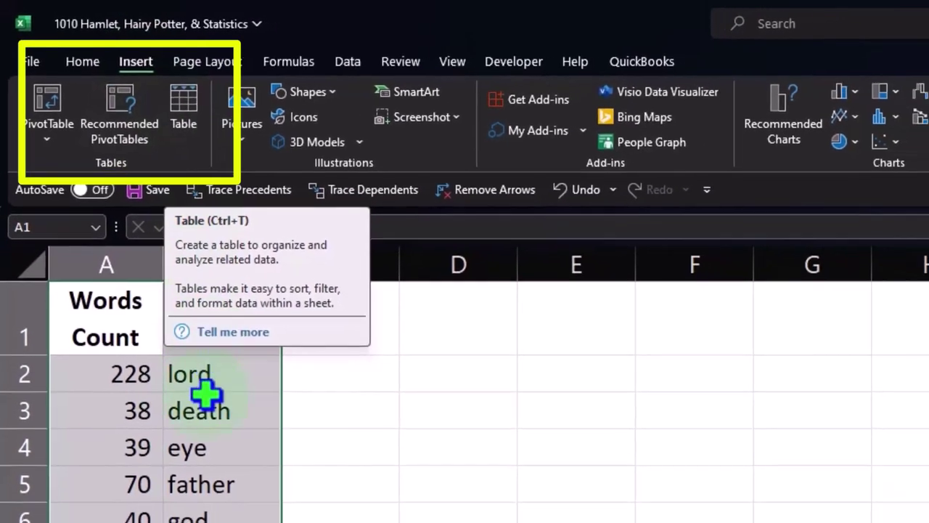
Convert $A$1:$B$21 into a banded table with 'My table has headers' checked.
click(205, 517)
scroll(109, 358, down, 2)
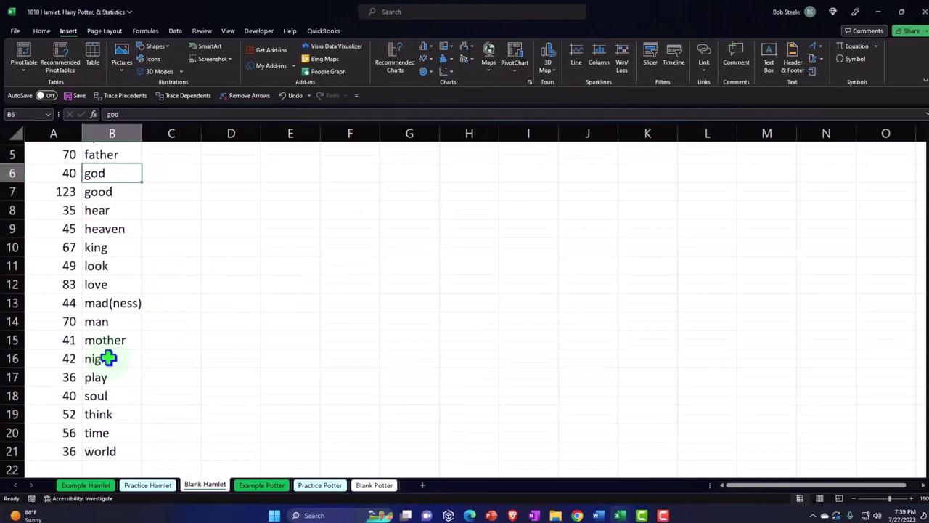
scroll(107, 358, down, 2)
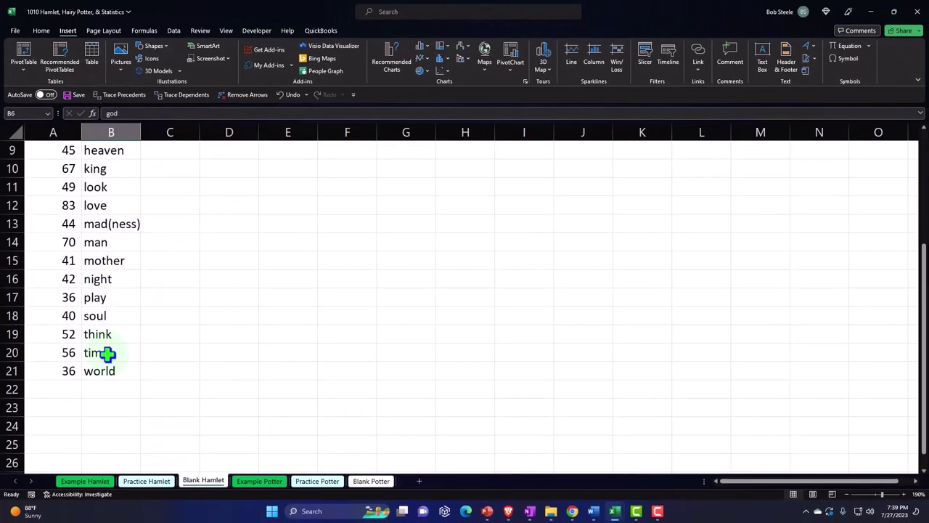
scroll(107, 353, up, 3)
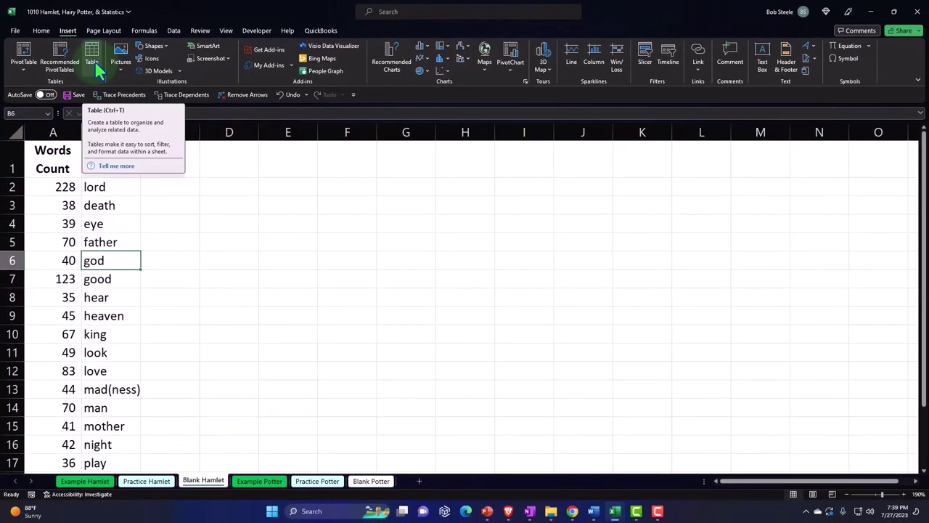
click(100, 68)
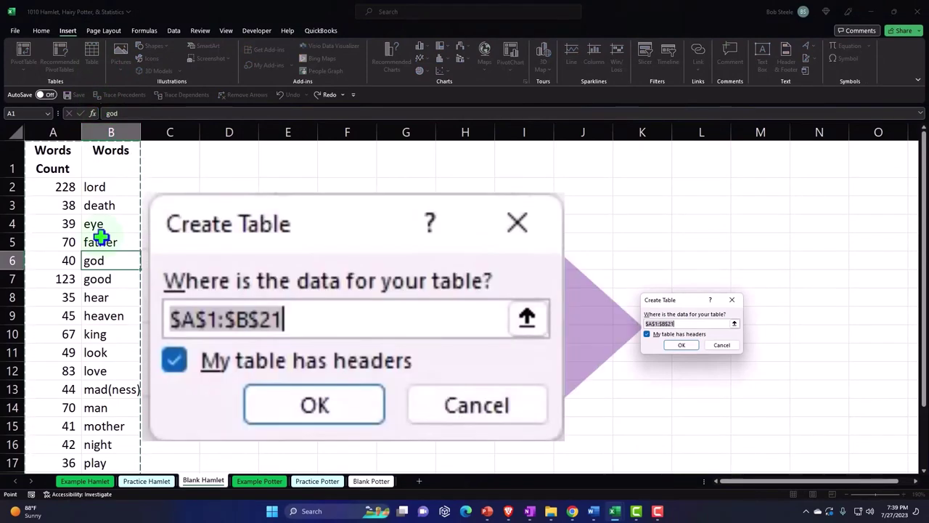
scroll(100, 237, down, 3)
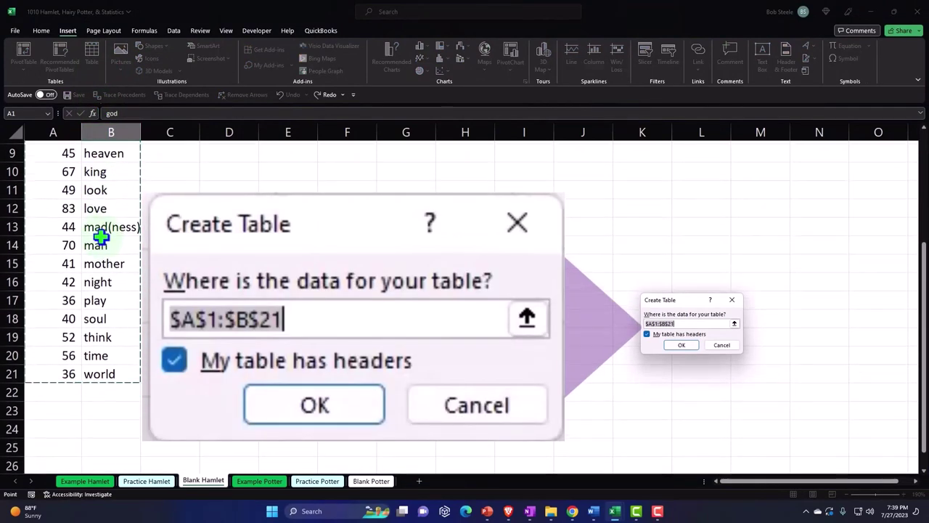
scroll(100, 237, up, 3)
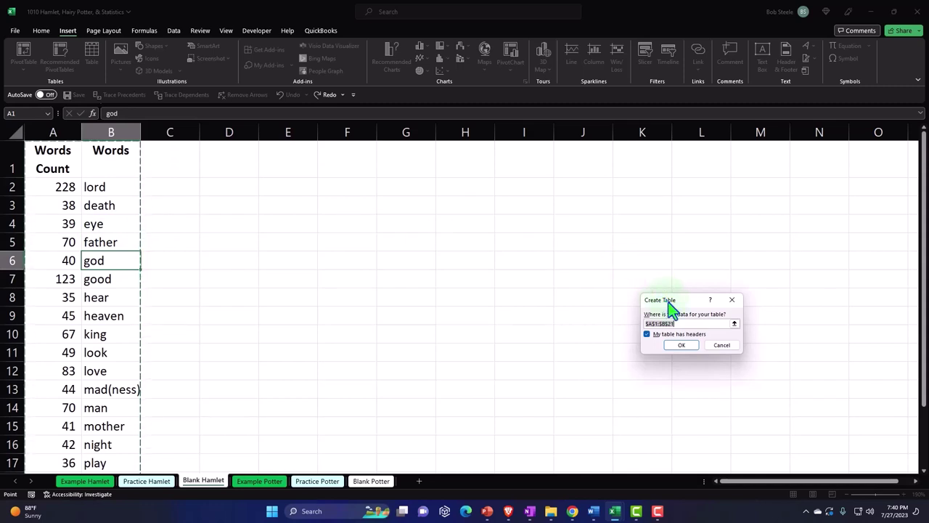
drag(671, 307, 221, 185)
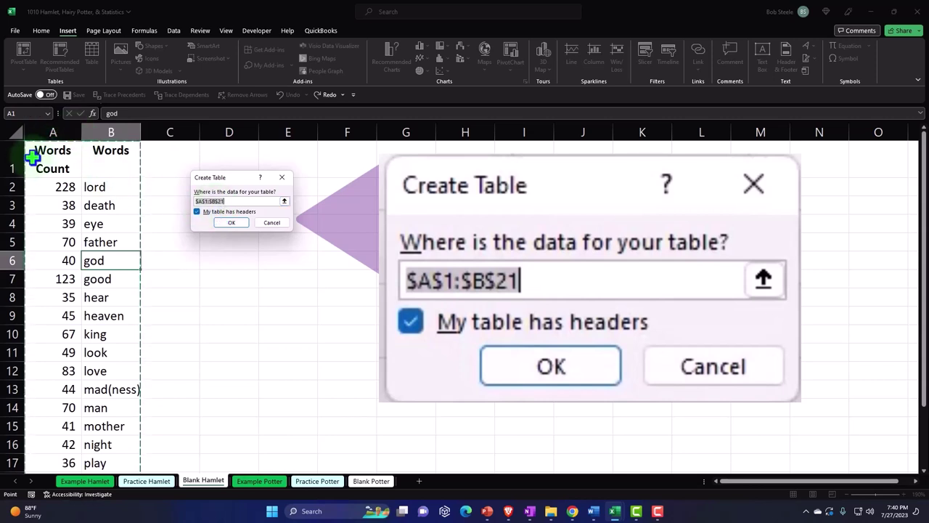
scroll(72, 211, down, 3)
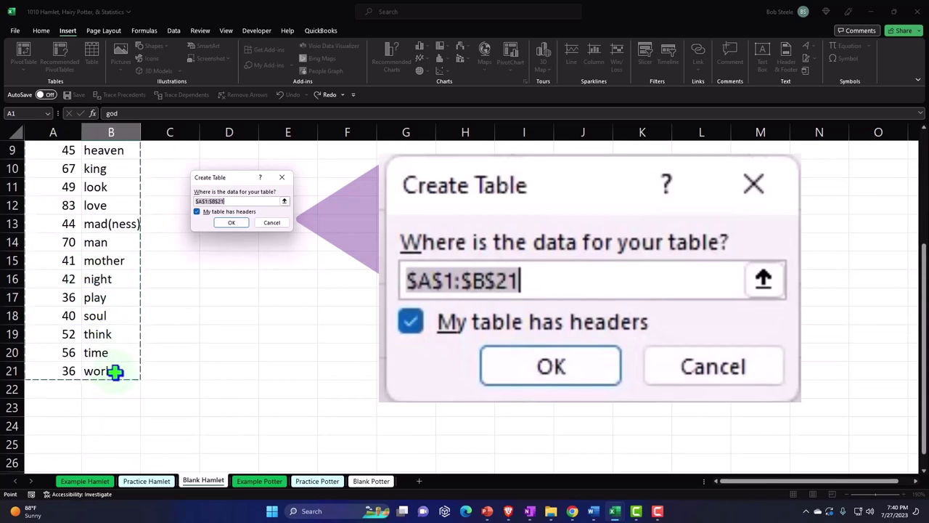
scroll(116, 367, up, 3)
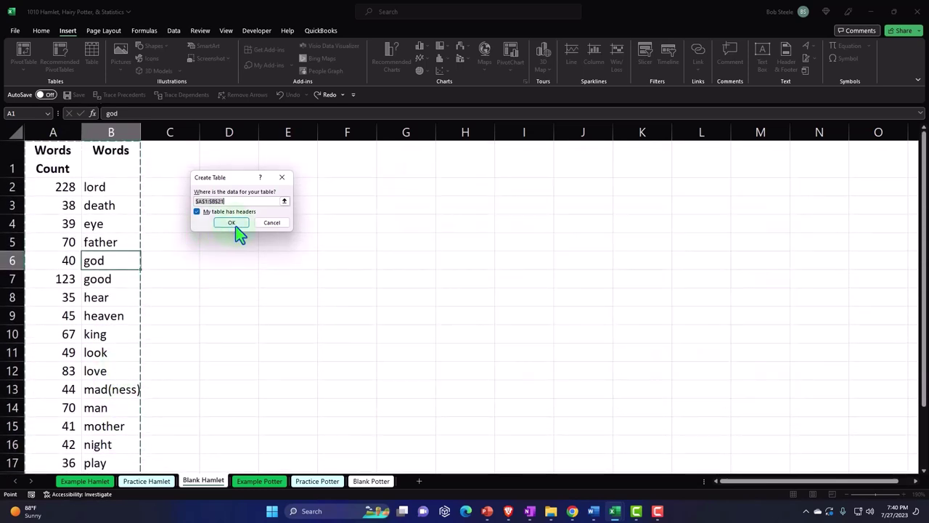
click(233, 223)
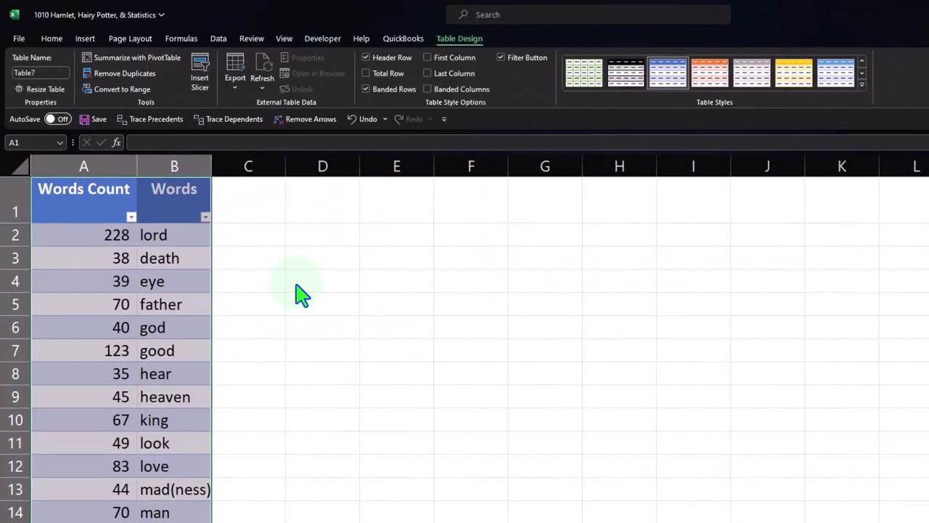
Narrow column A so 'Words Count' wraps onto two lines, and open its filter list.
click(302, 289)
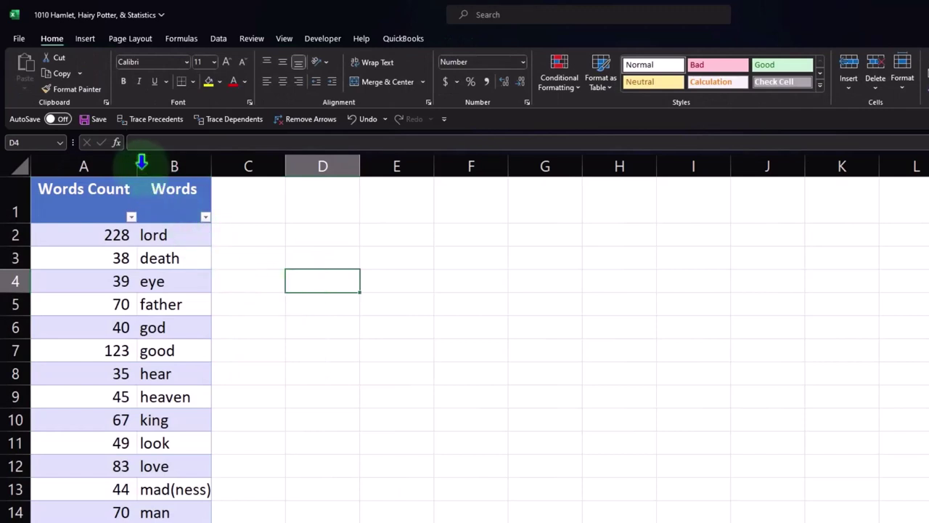
drag(138, 164, 110, 171)
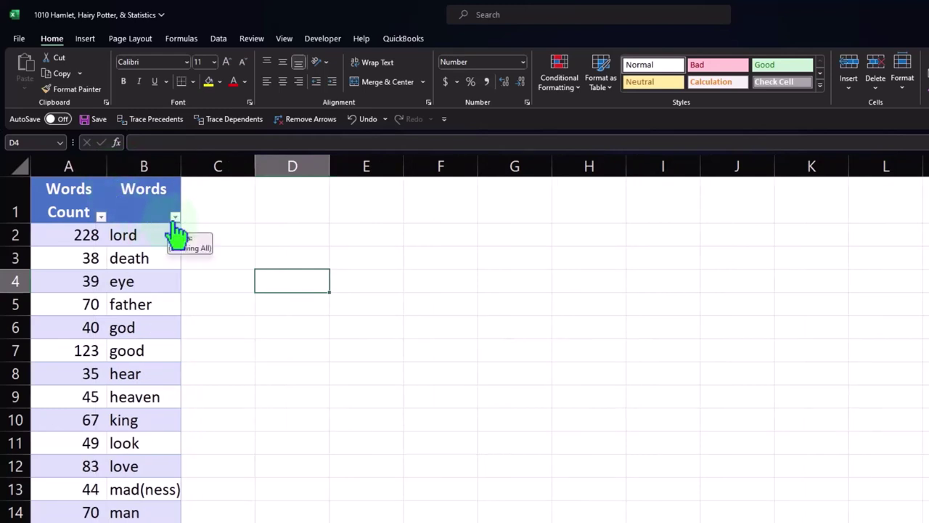
click(102, 217)
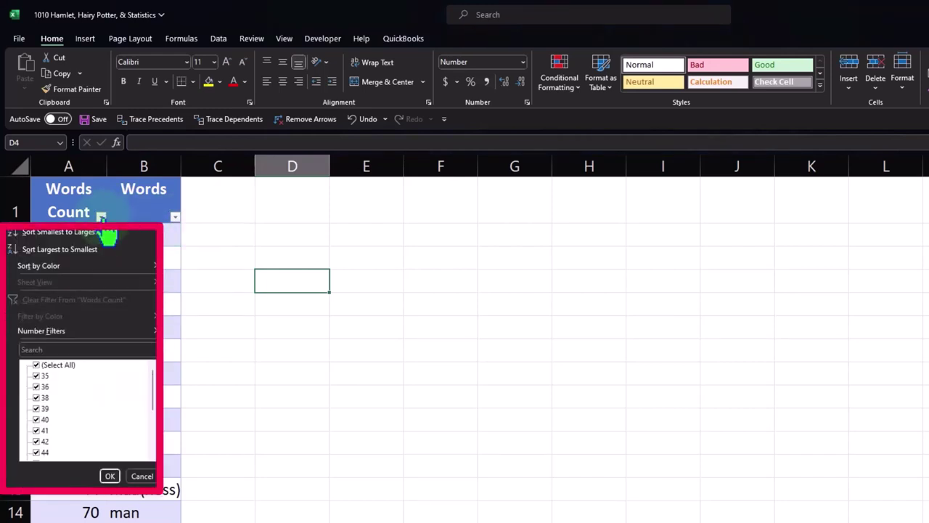
Sort the table by Words Count largest to smallest, putting lord 228 first.
click(38, 237)
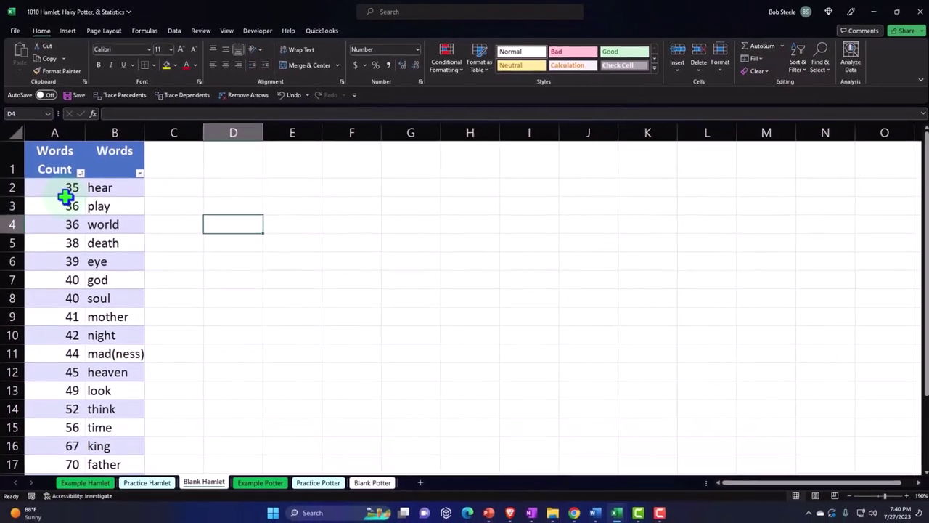
click(80, 173)
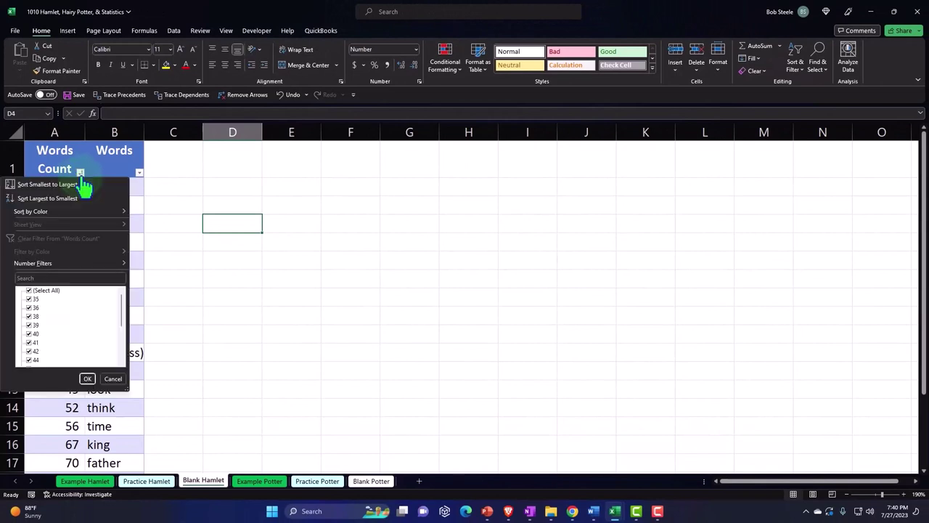
click(78, 195)
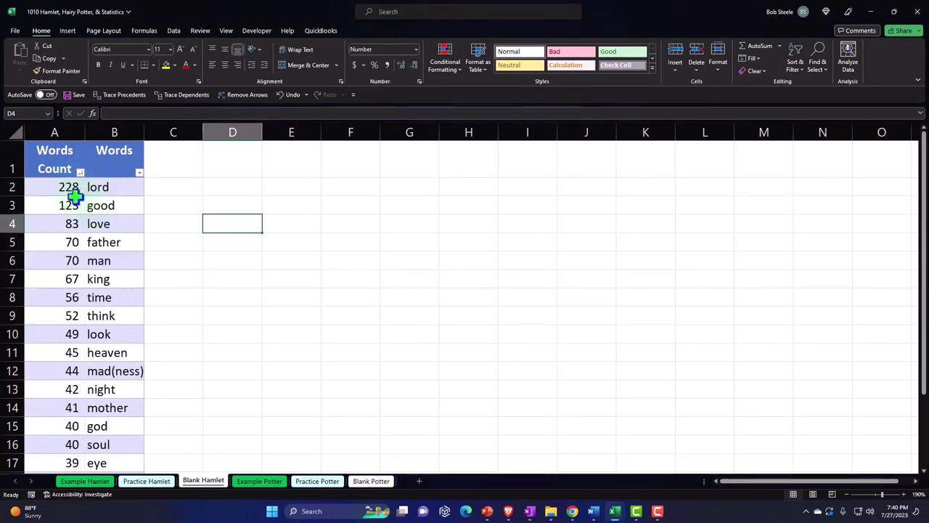
click(57, 187)
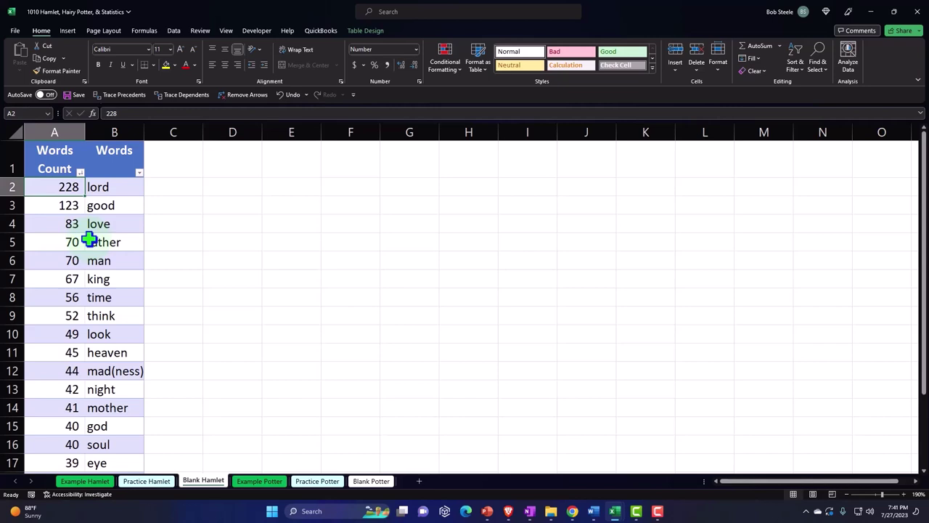
Select the sorted table data starting from A1.
click(116, 187)
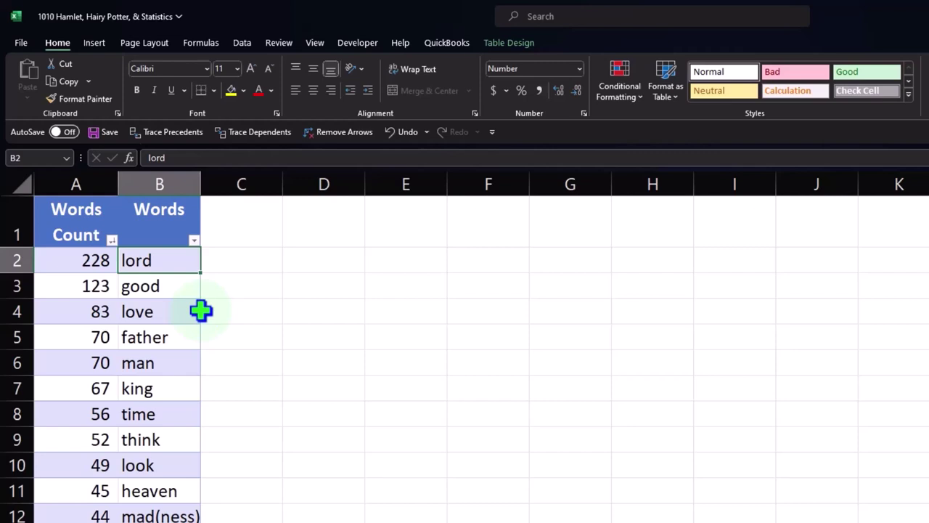
scroll(195, 332, down, 3)
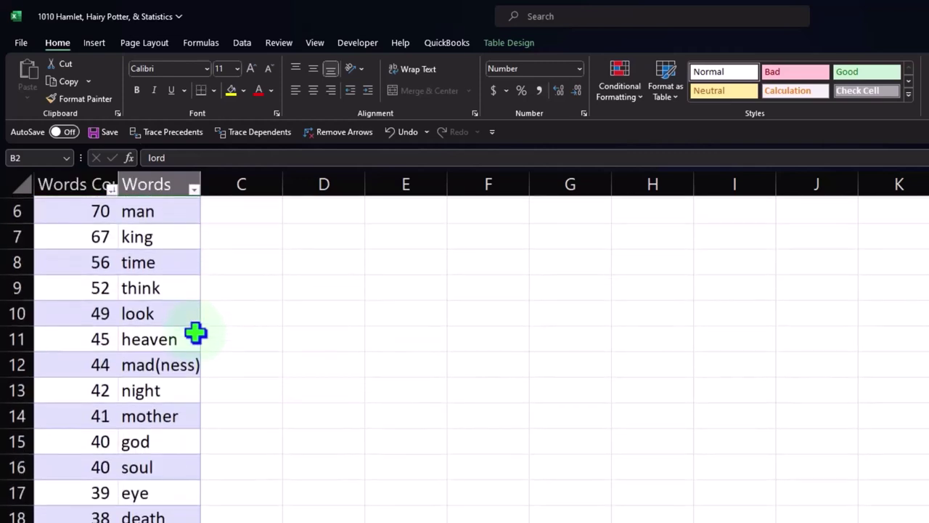
scroll(195, 333, up, 3)
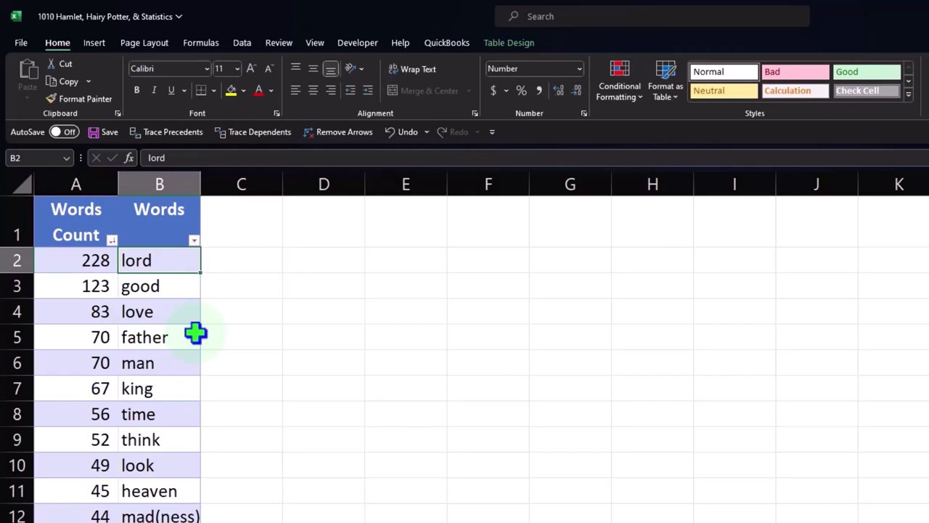
drag(58, 231, 138, 522)
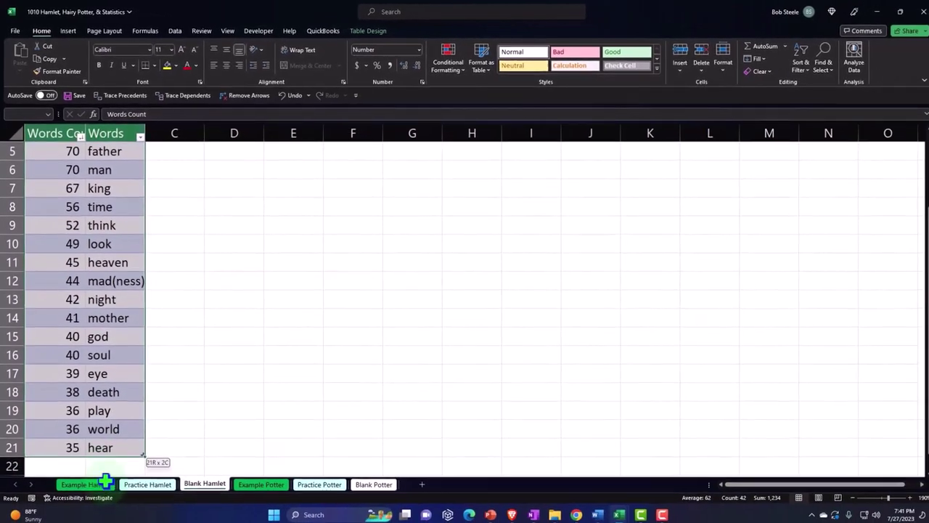
drag(103, 446, 94, 445)
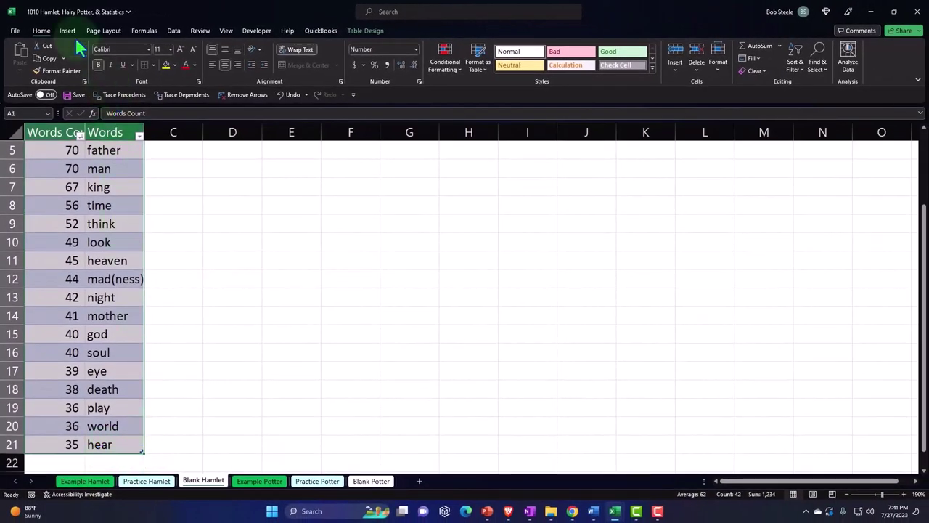
Preview the second, third and fourth Recommended Charts, then close without inserting one.
click(67, 30)
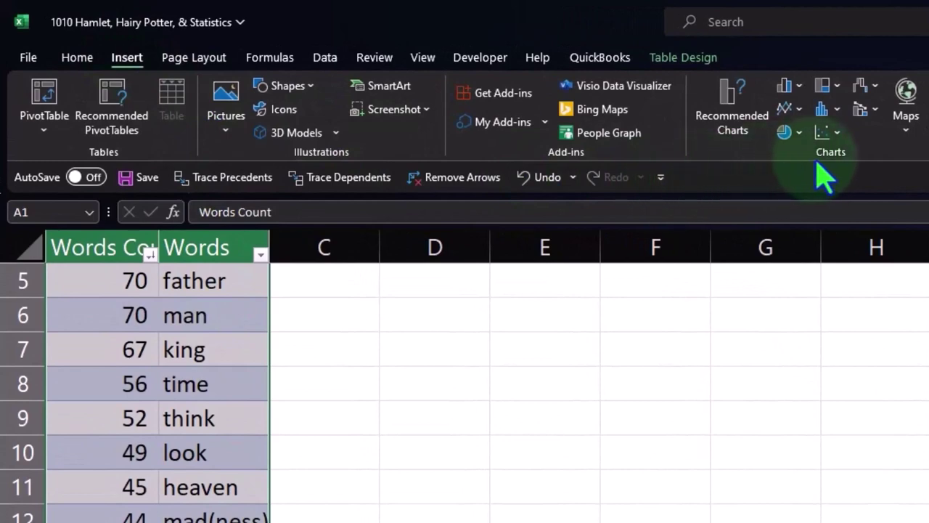
click(735, 135)
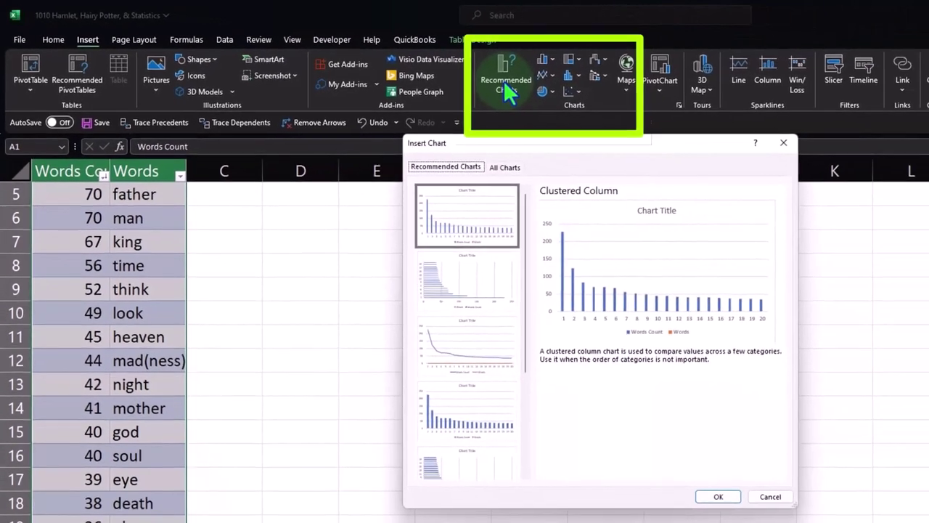
scroll(479, 326, down, 3)
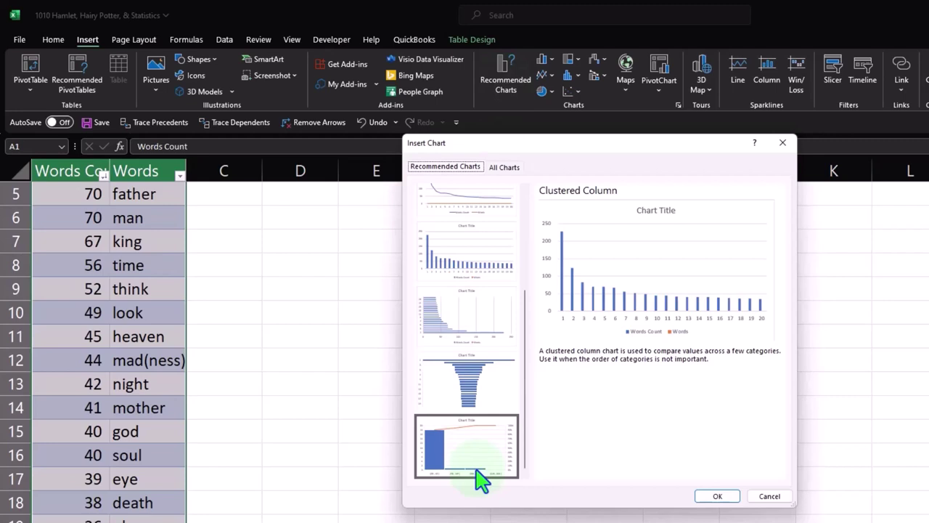
scroll(479, 479, up, 3)
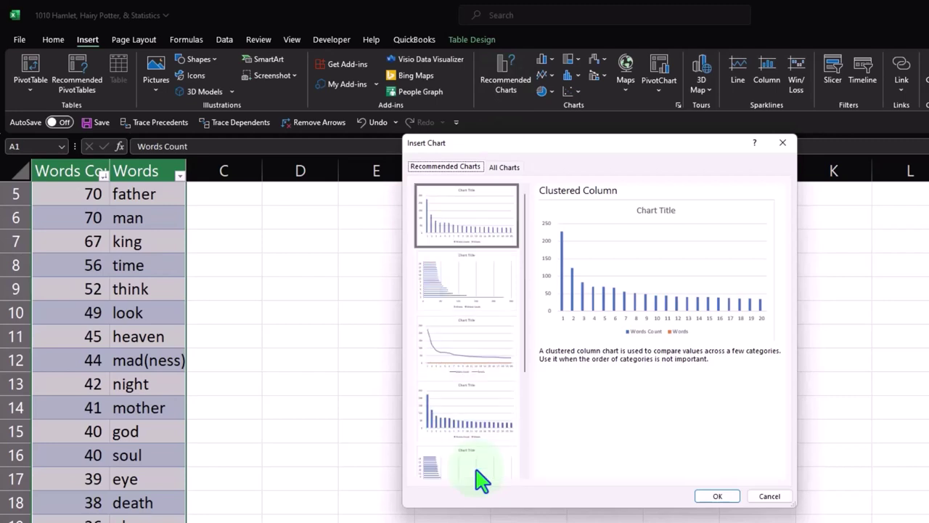
click(469, 282)
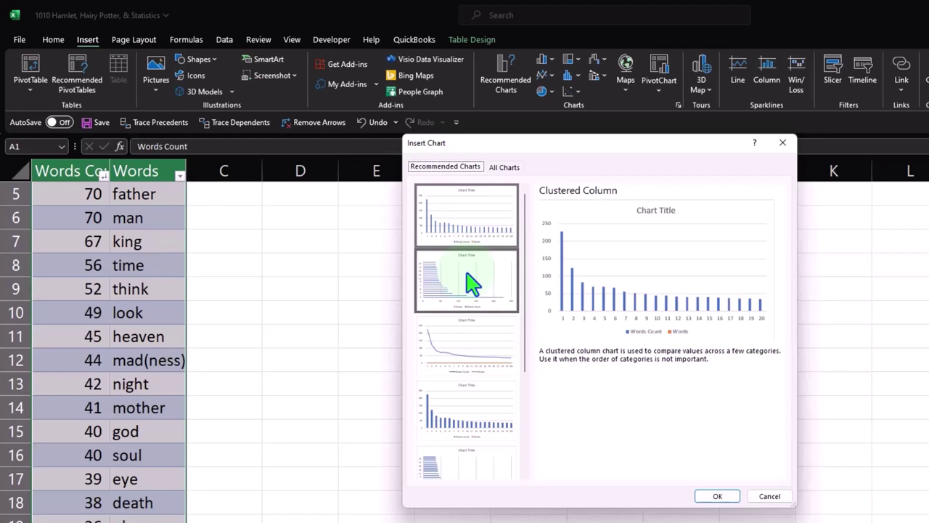
click(469, 346)
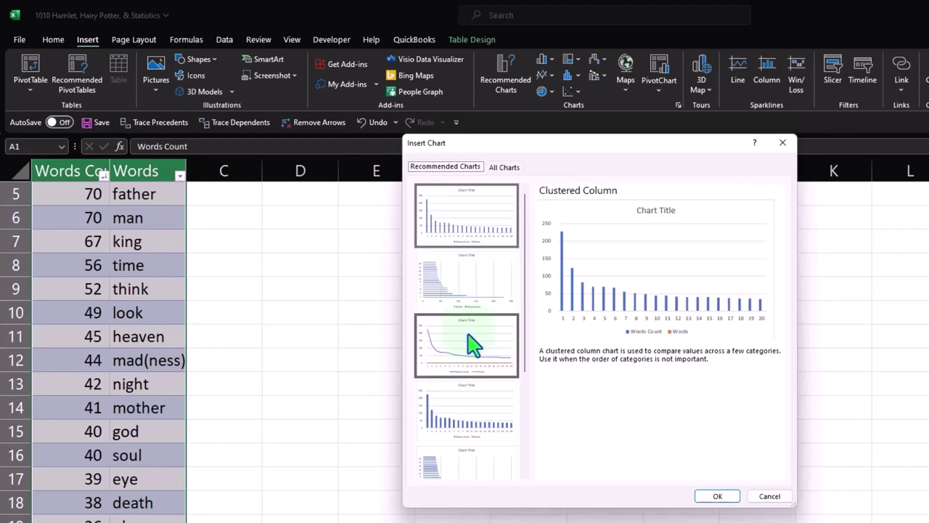
click(471, 396)
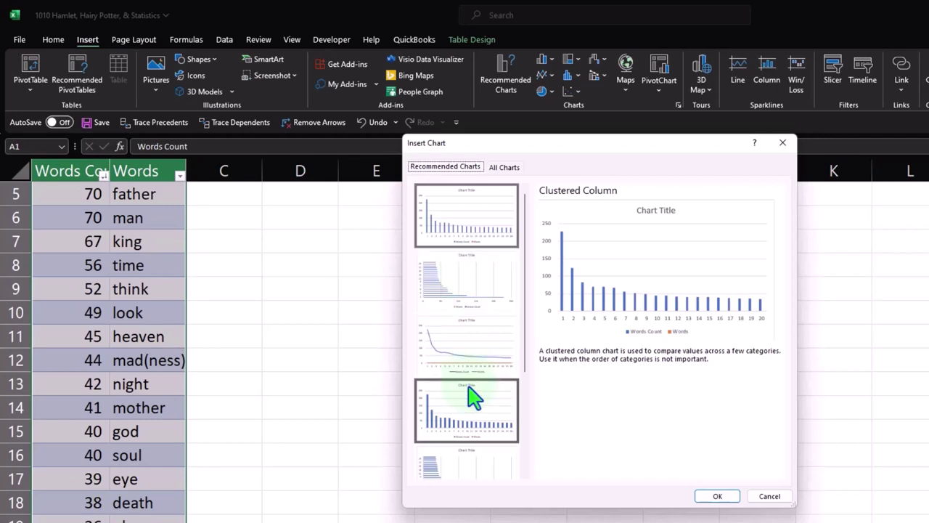
click(783, 143)
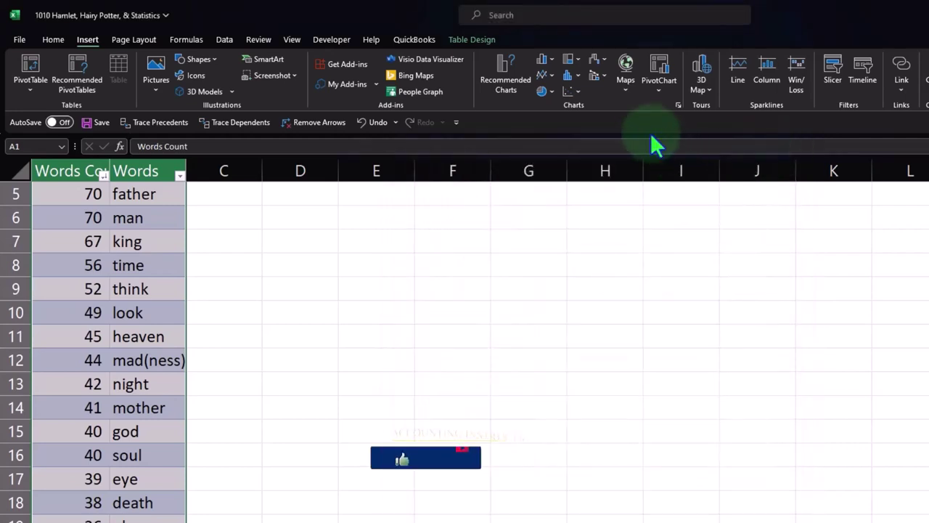
Insert a clustered column chart of the words, then delete the broken Words chart.
click(552, 58)
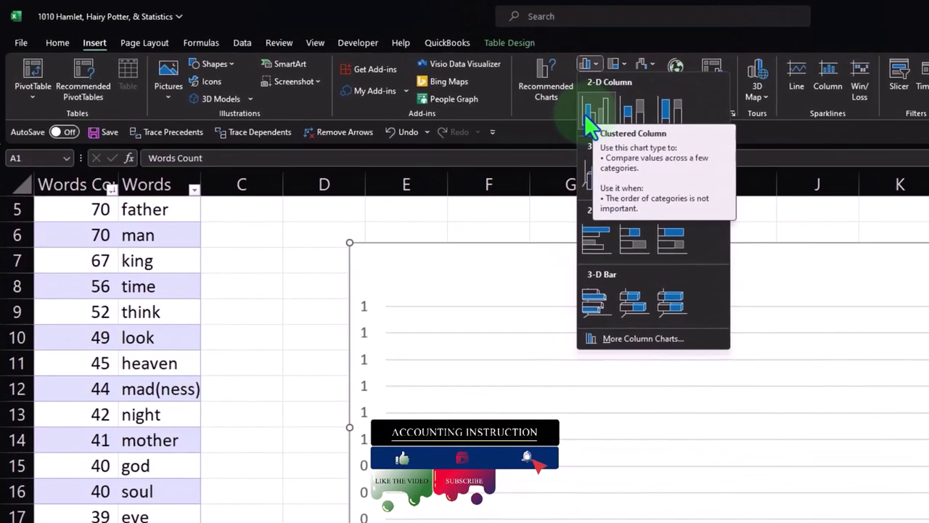
click(592, 116)
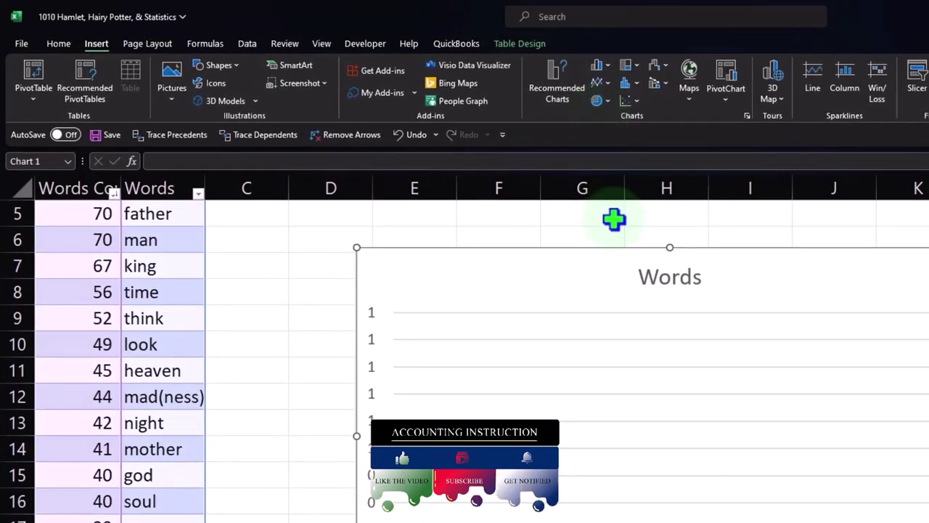
scroll(201, 372, up, 2)
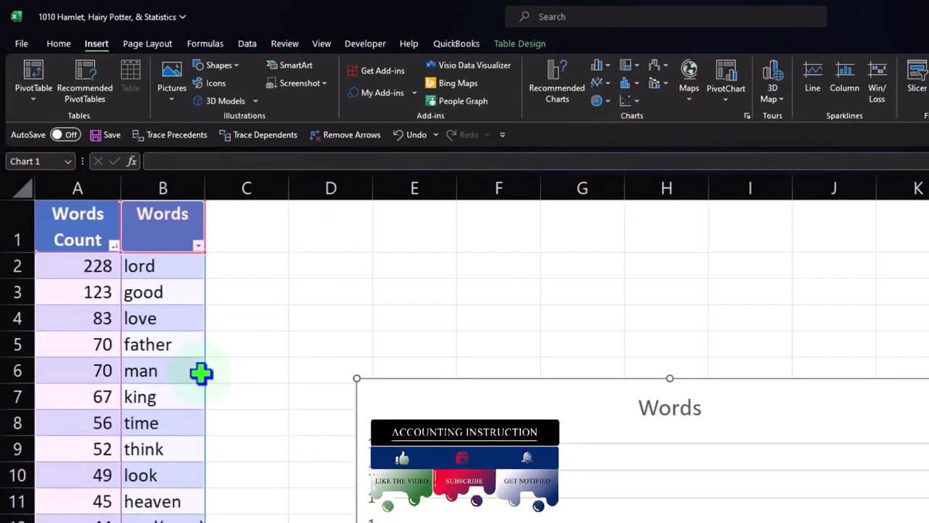
scroll(201, 372, down, 2)
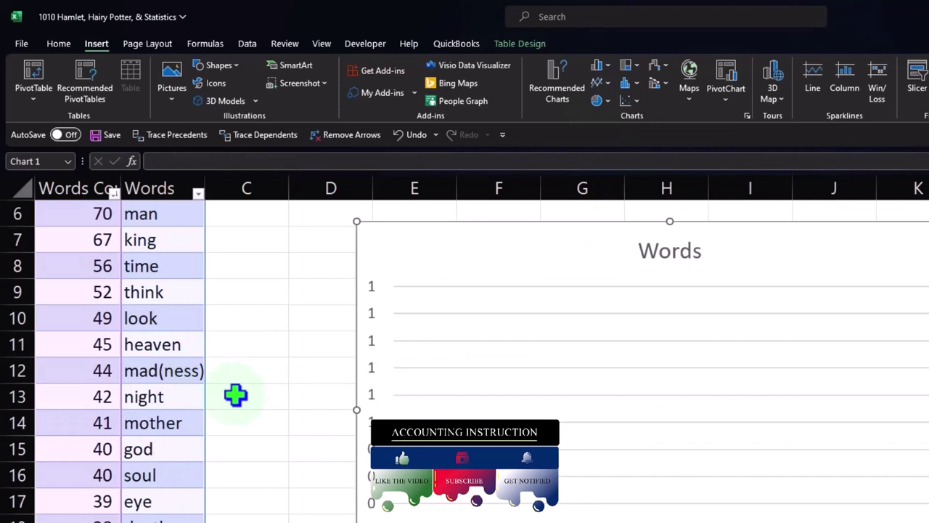
scroll(236, 394, up, 2)
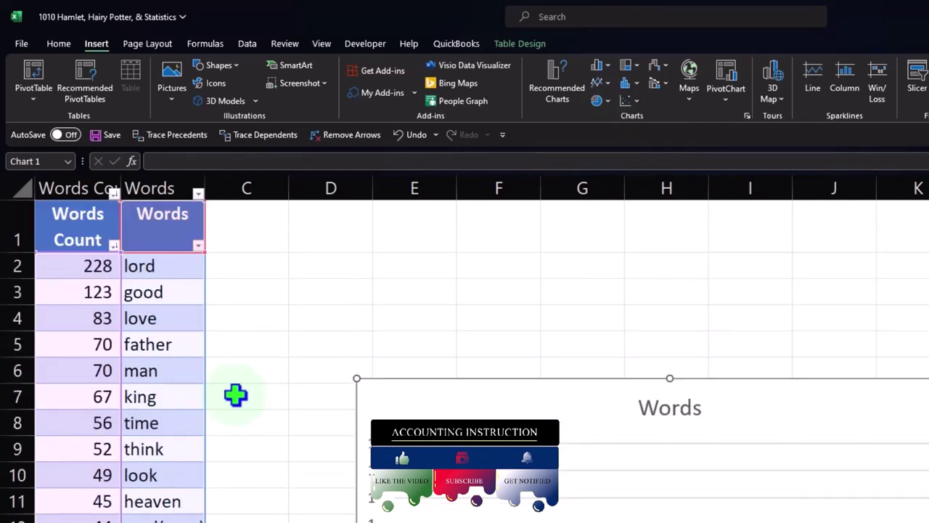
click(426, 383)
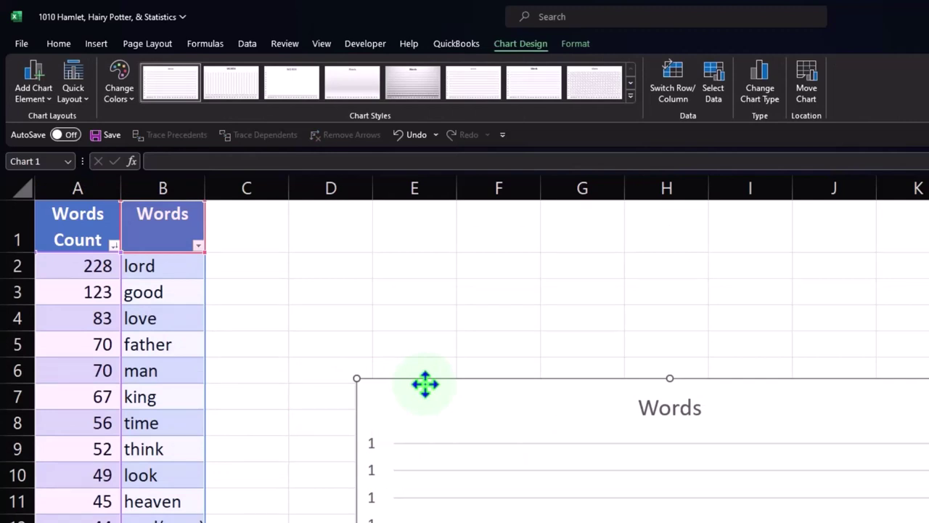
key(Delete)
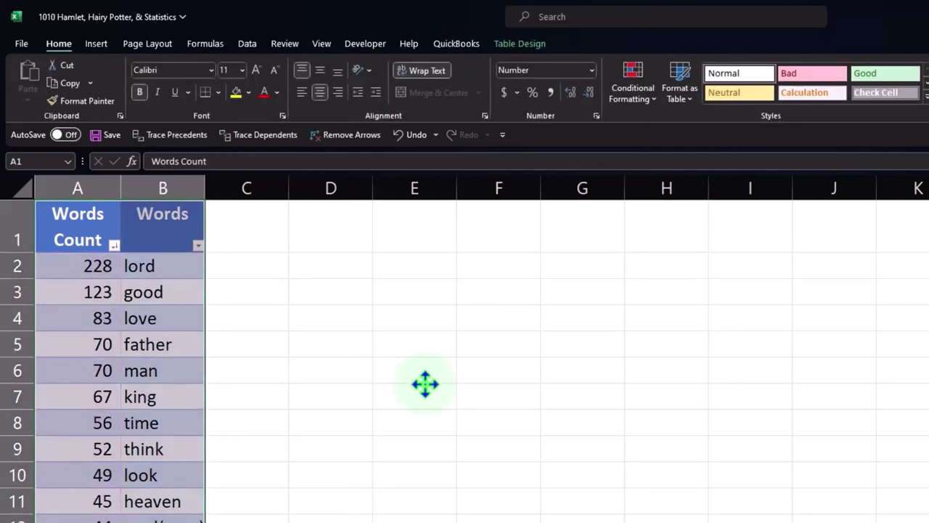
Edit header A1 from 'Words Count' to 'Word Count'.
click(425, 383)
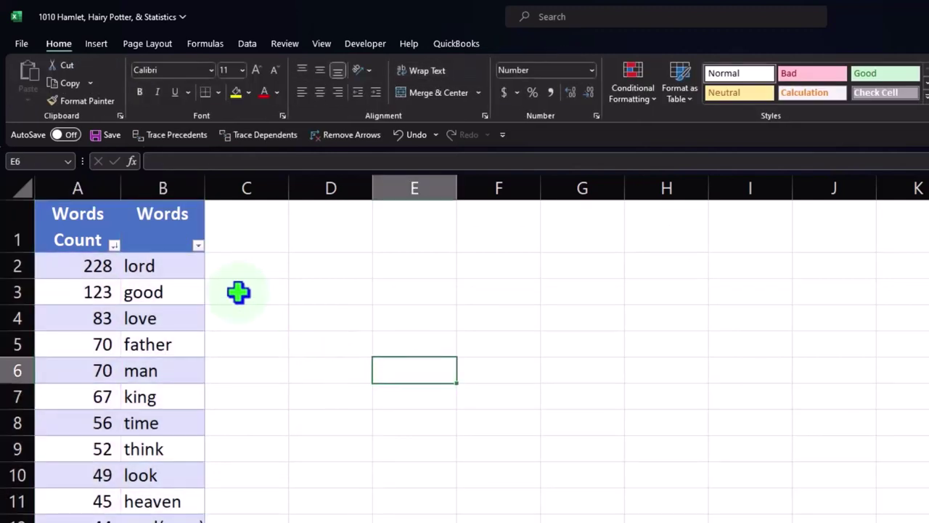
click(150, 245)
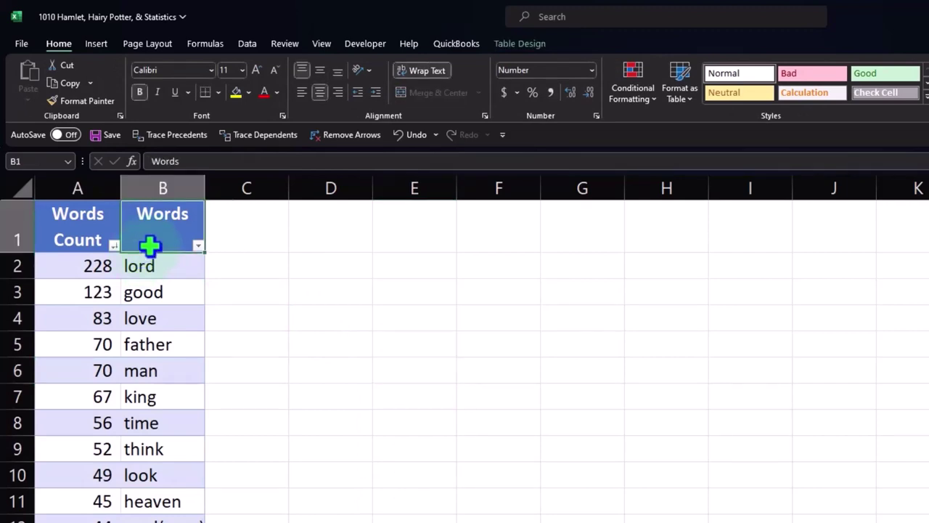
click(114, 218)
double_click(111, 219)
key(BackSpace)
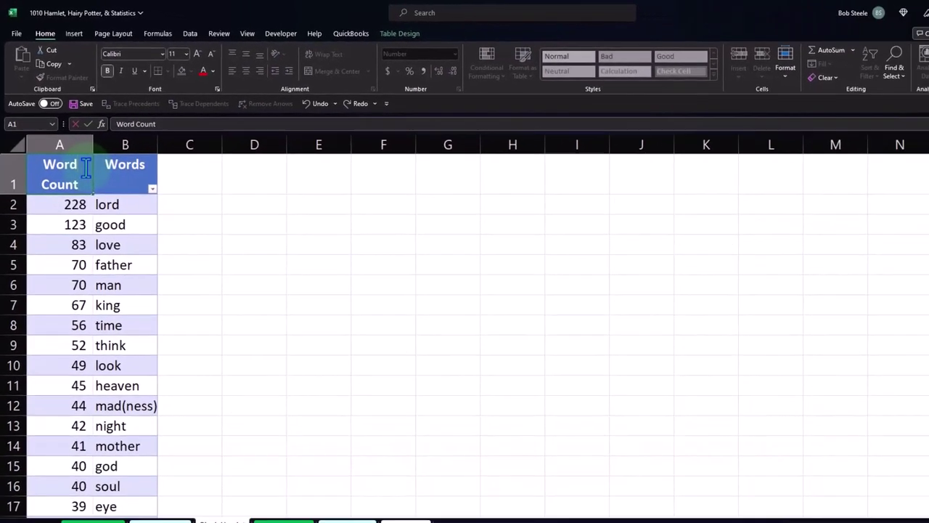
key(Return)
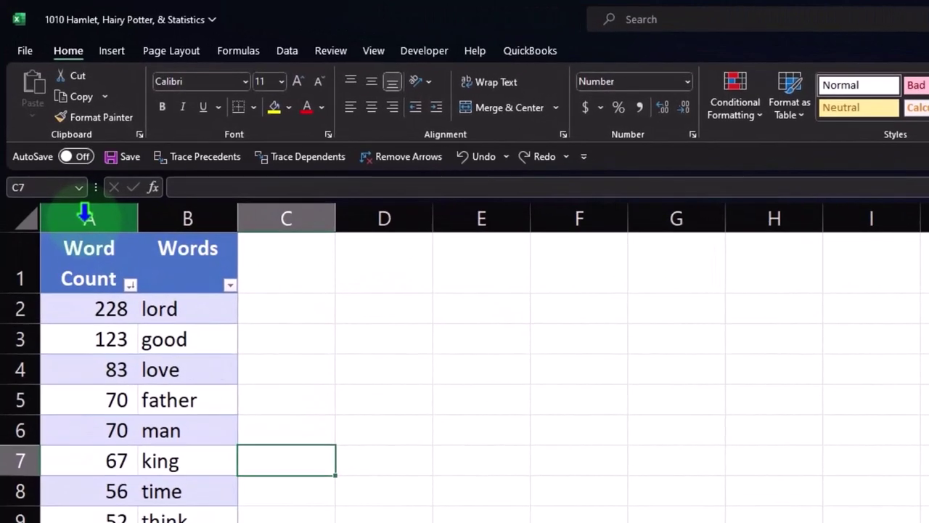
Move the Words column left of Word Count so it becomes column A.
click(211, 208)
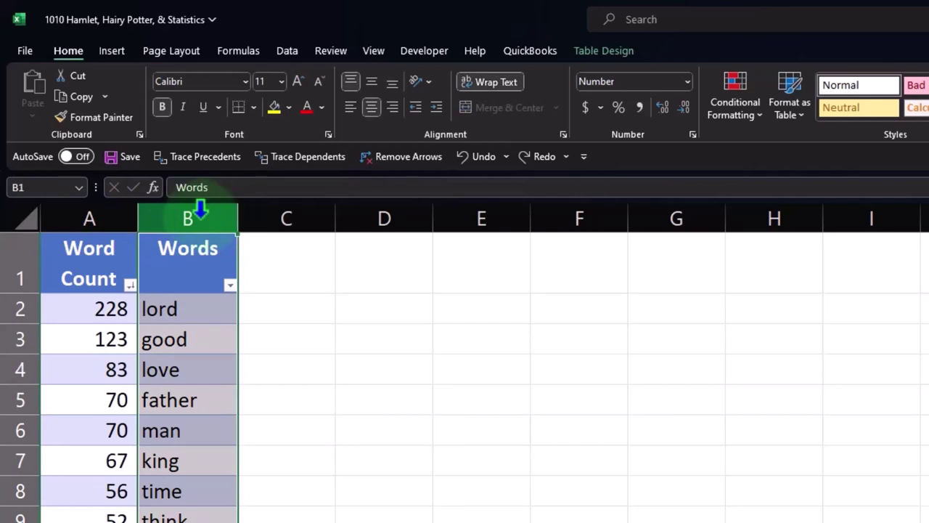
scroll(197, 259, down, 4)
scroll(197, 259, up, 4)
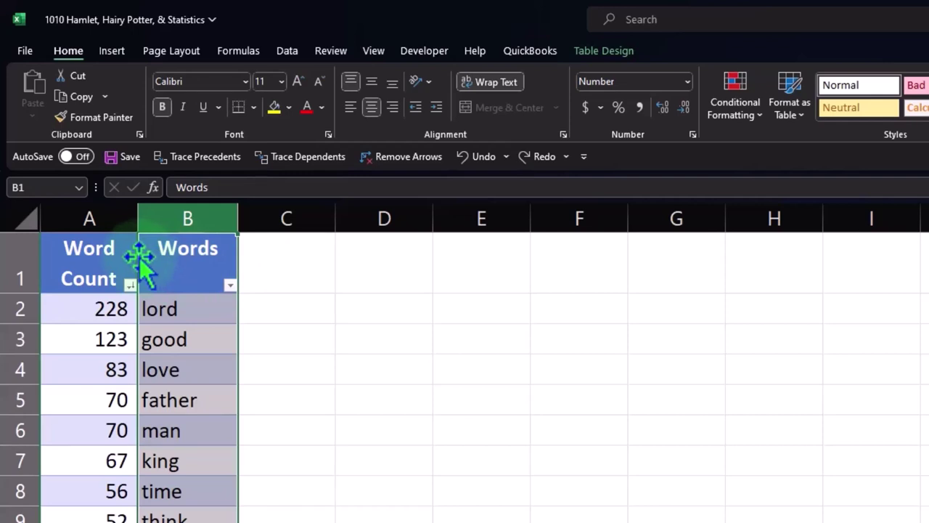
drag(138, 262, 53, 263)
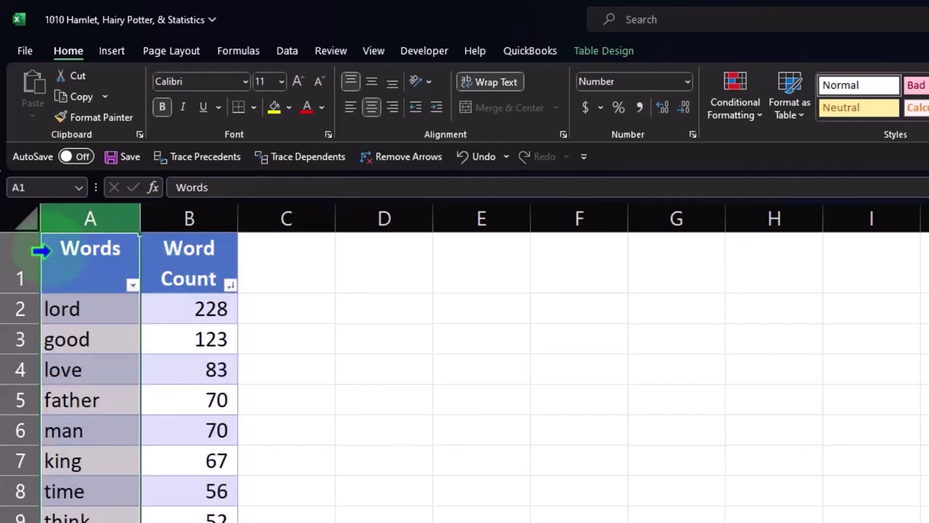
click(85, 259)
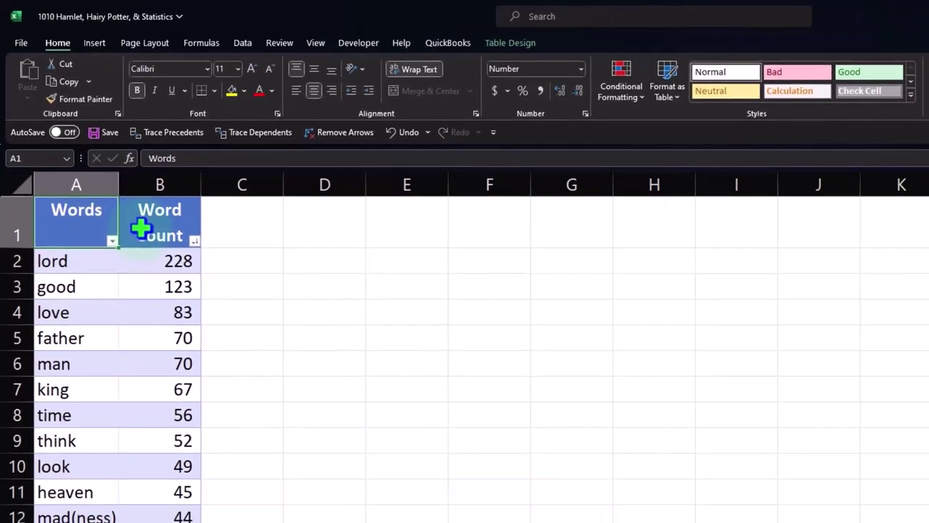
Select the rearranged table from A1 to B21.
click(140, 229)
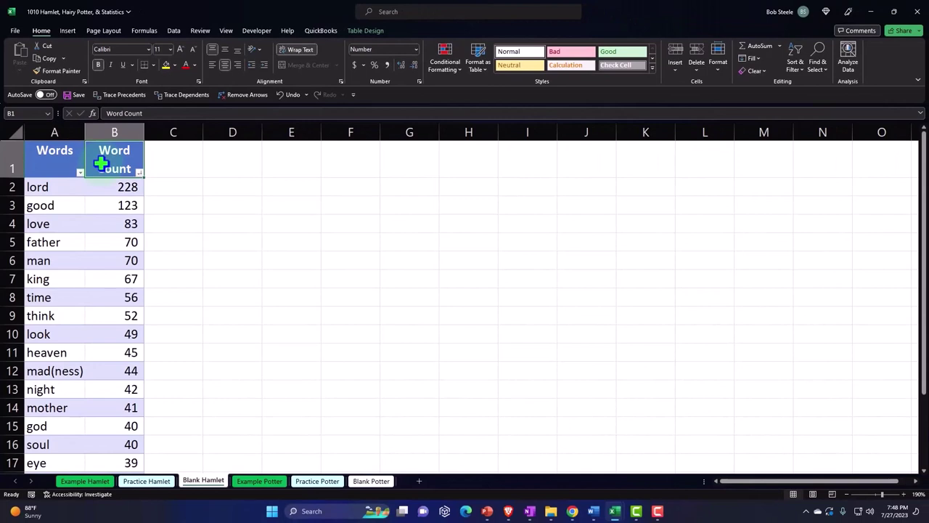
key(Right)
key(Right)
key(Right)
key(Down)
key(Down)
key(Down)
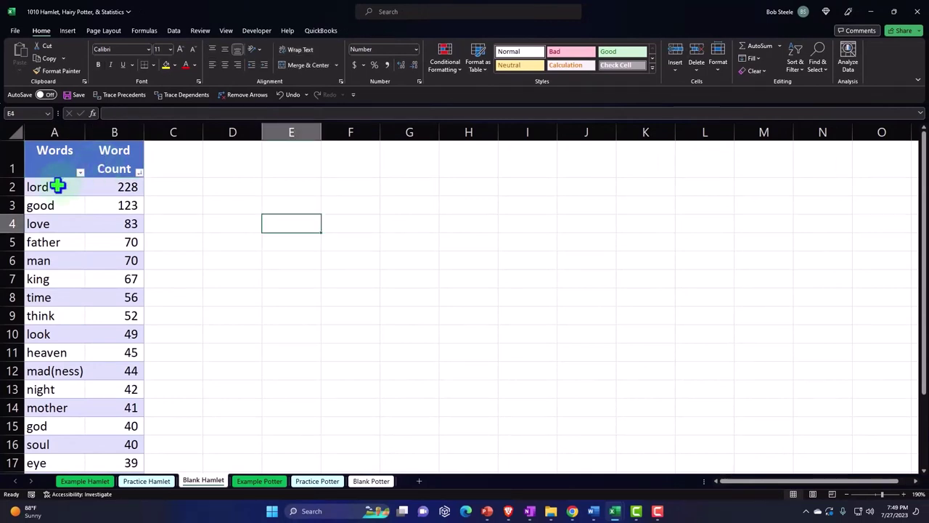
drag(58, 187, 108, 440)
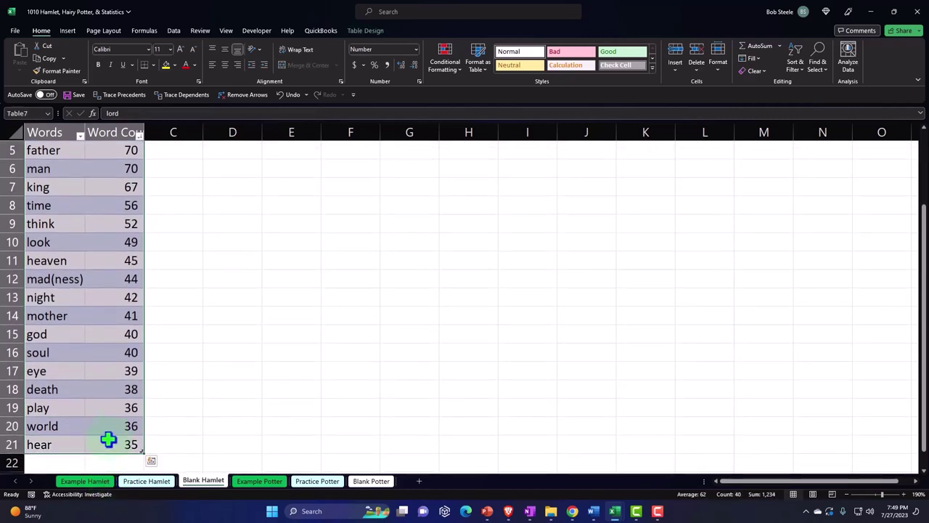
scroll(105, 425, up, 2)
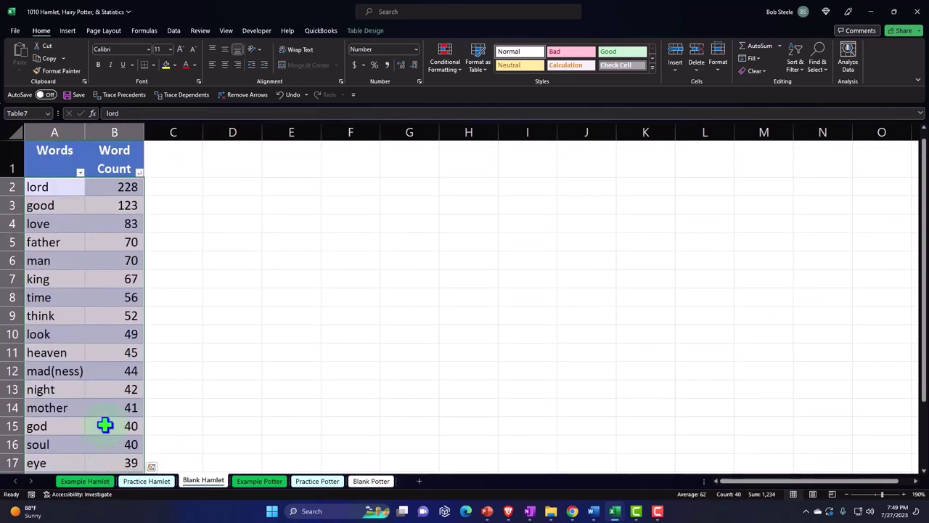
click(53, 156)
drag(69, 168, 114, 448)
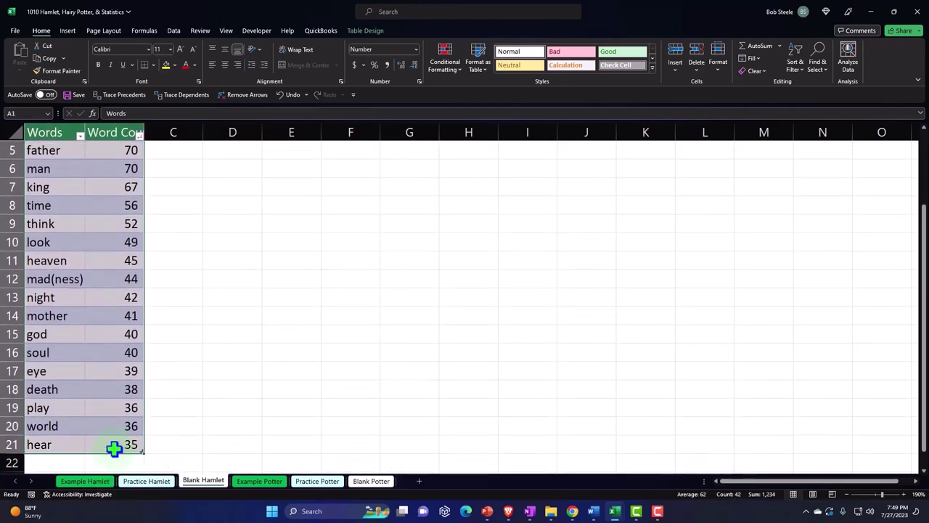
scroll(75, 331, up, 2)
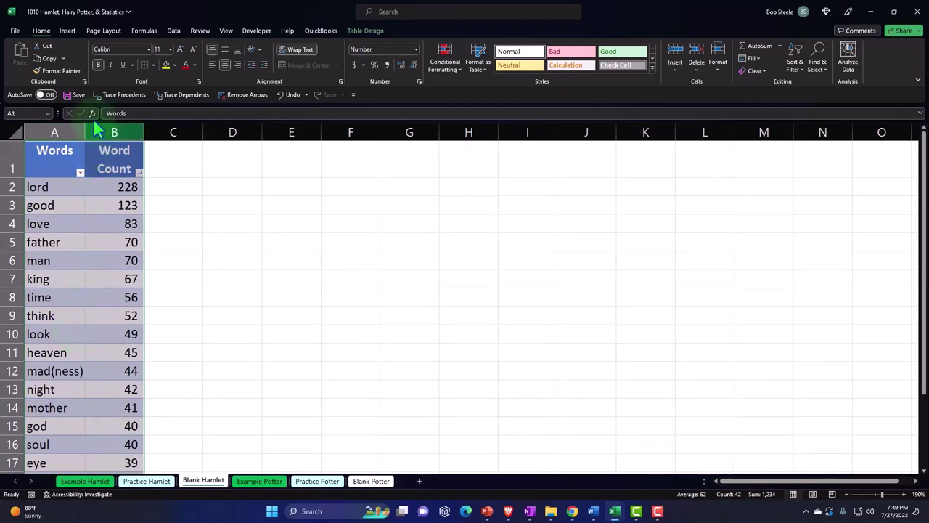
Insert a 2-D Clustered Column chart from the Column/Bar Chart list.
click(63, 32)
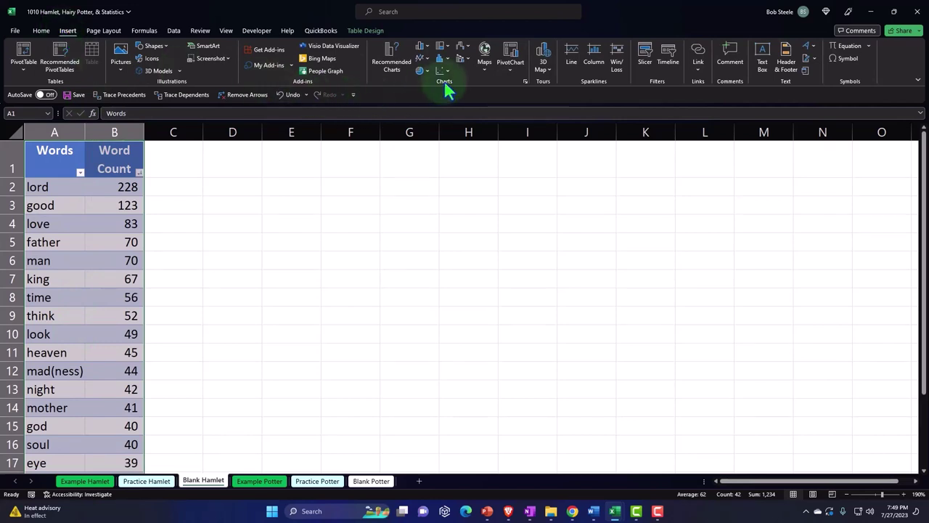
click(427, 46)
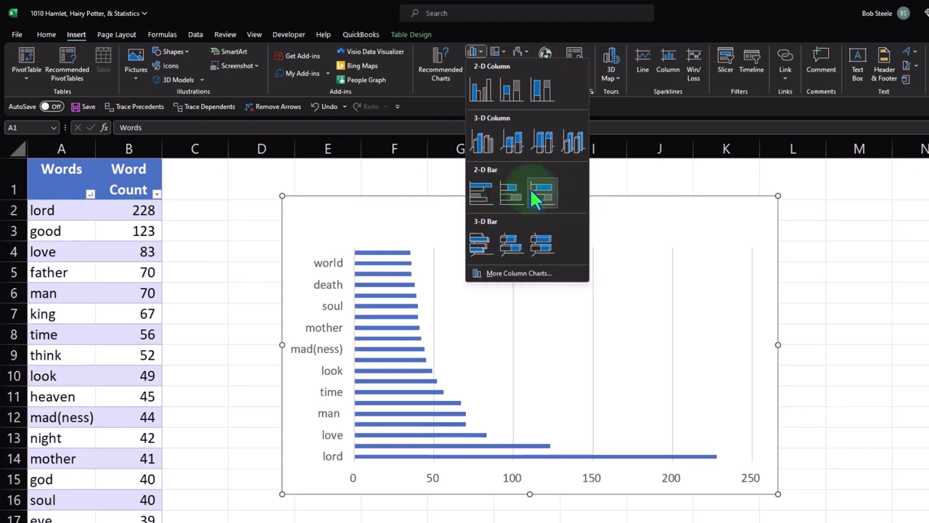
click(477, 97)
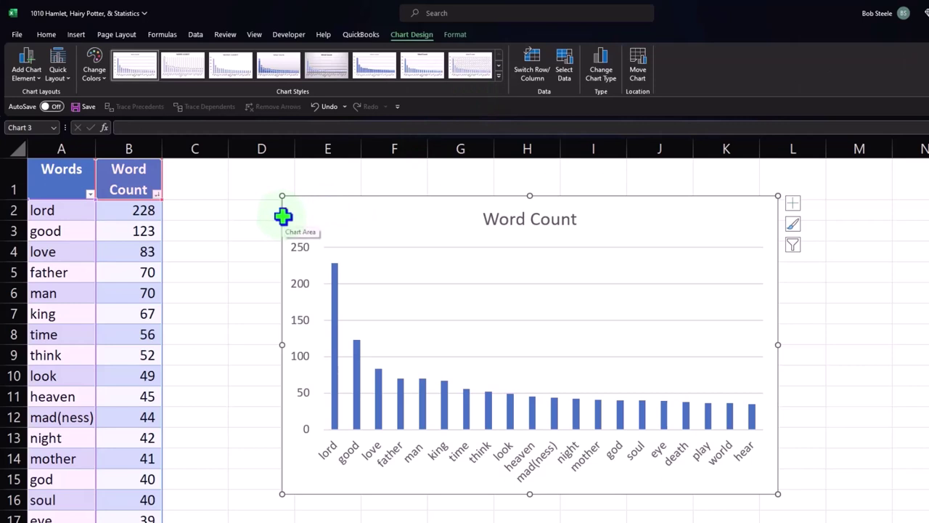
Move the chart beside the table and retitle it 'Hamlet Word Count'.
drag(282, 215, 181, 193)
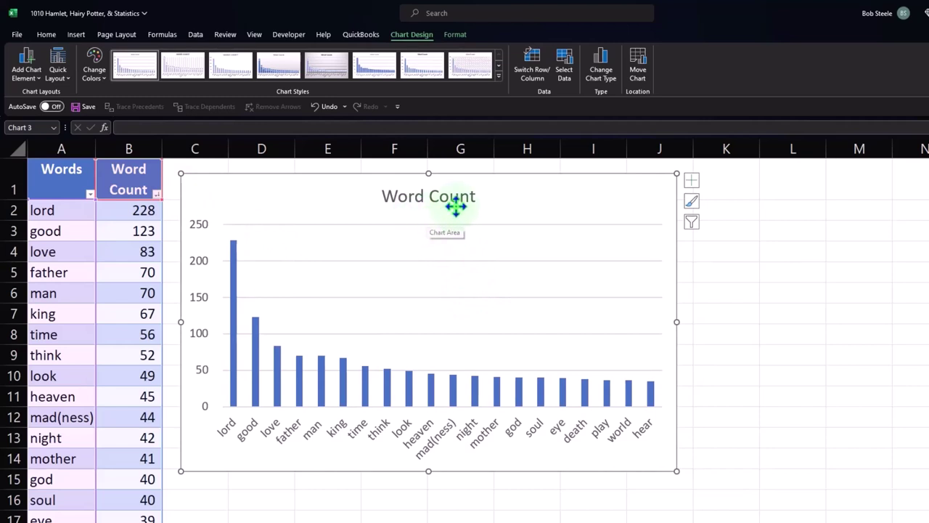
click(403, 194)
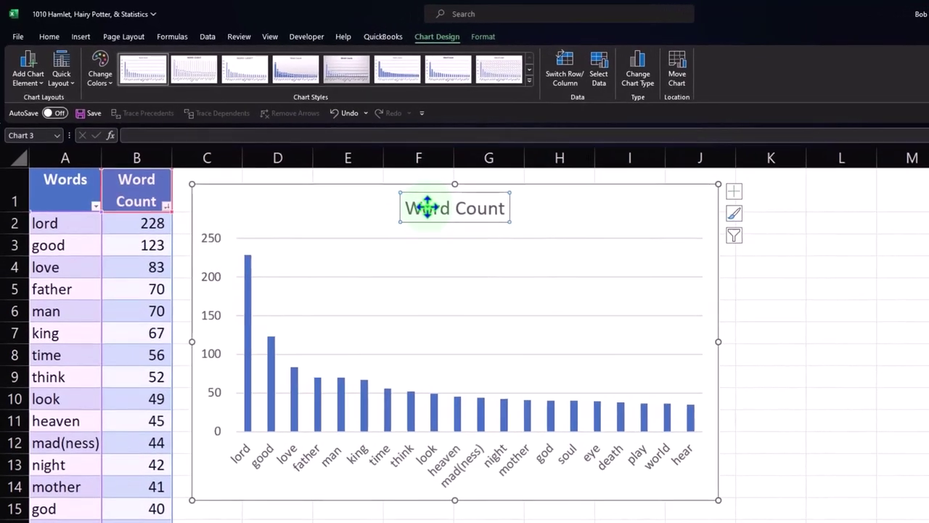
click(426, 208)
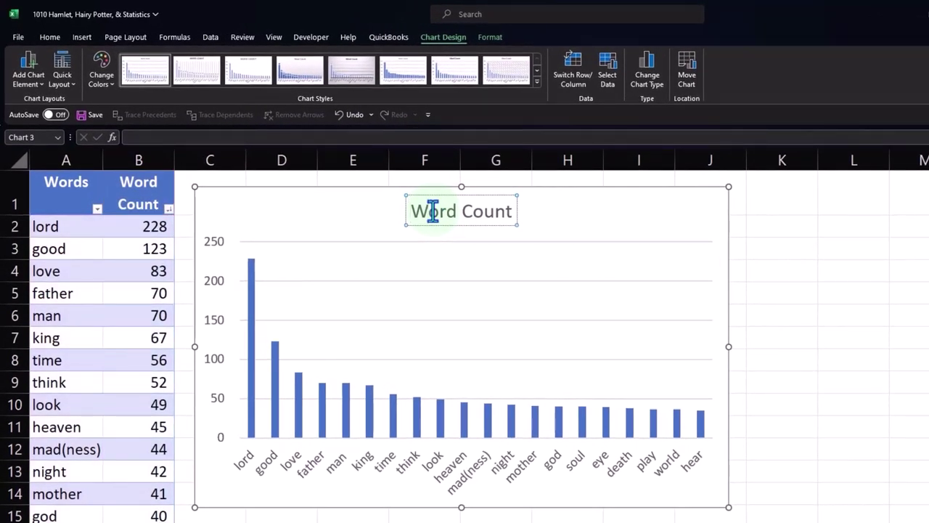
text(Hamlet)
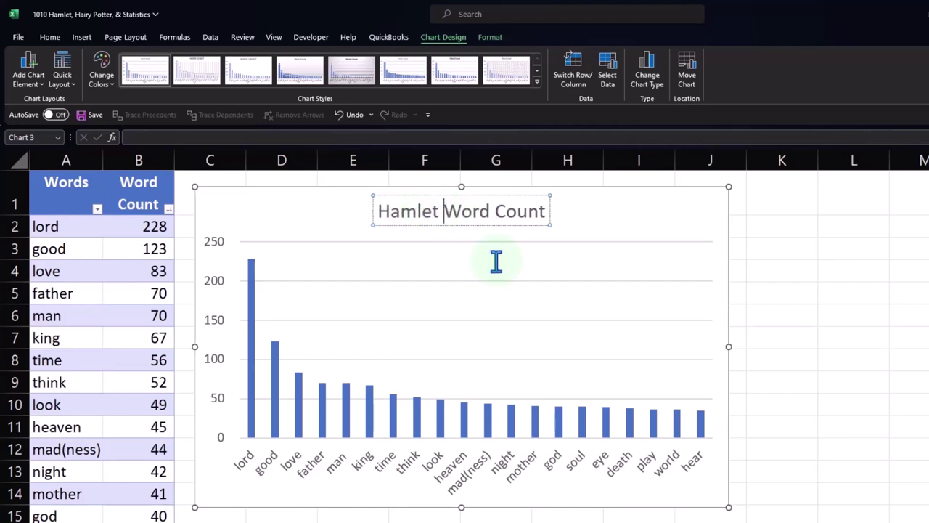
click(812, 267)
Enlarge the chart so it extends to column L.
click(726, 508)
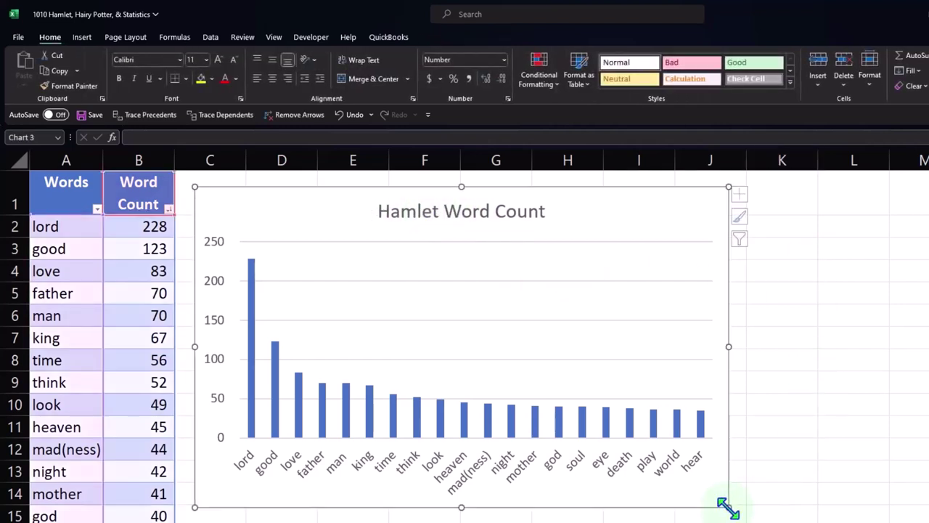
drag(728, 508, 899, 522)
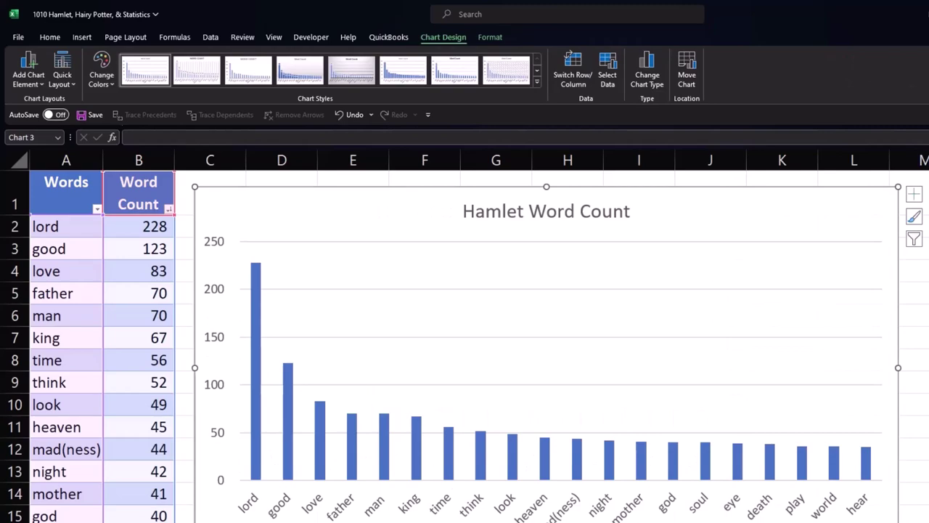
click(902, 363)
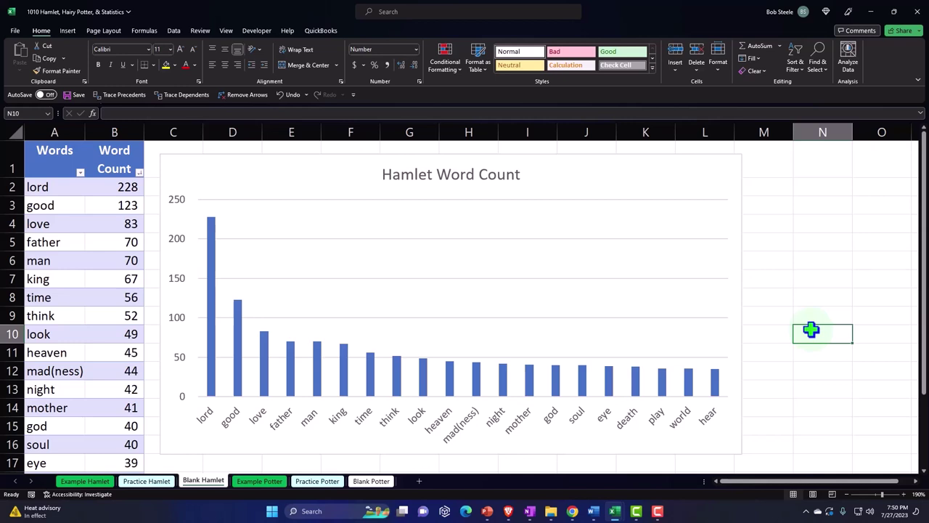
click(68, 30)
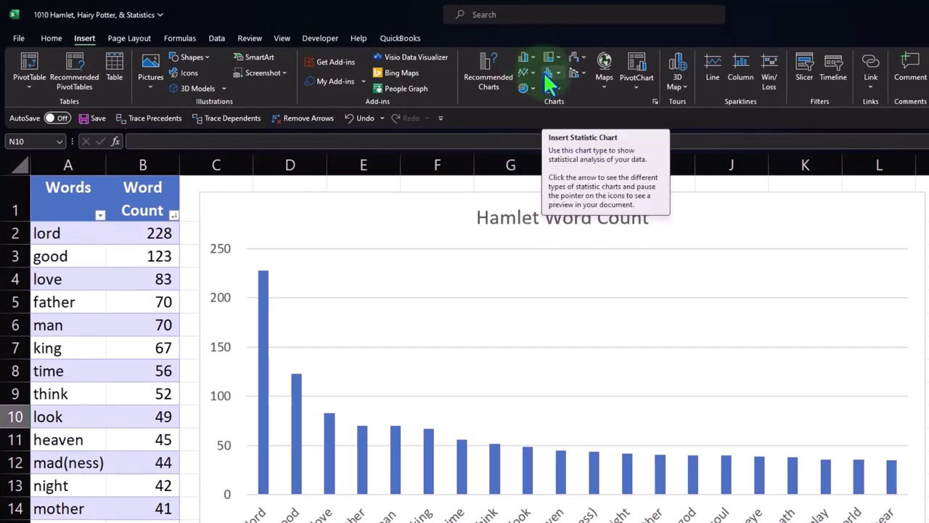
click(559, 73)
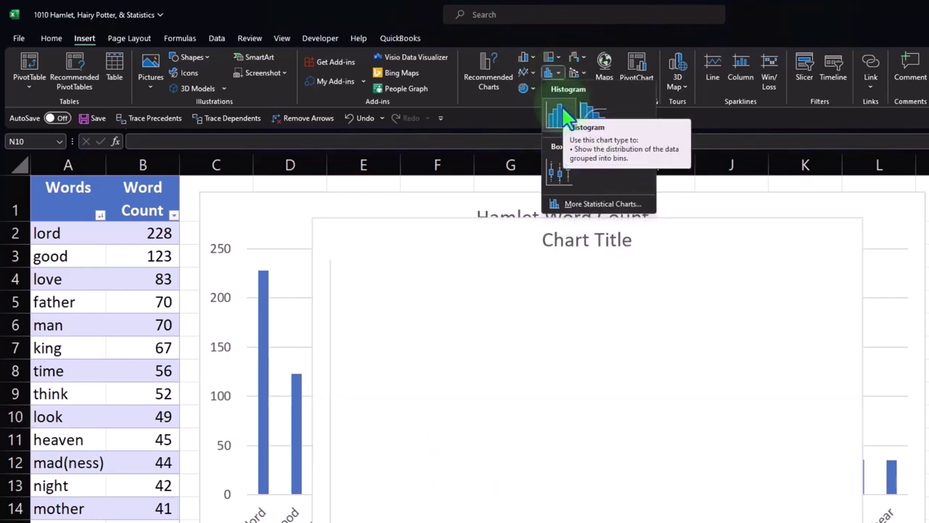
key(Escape)
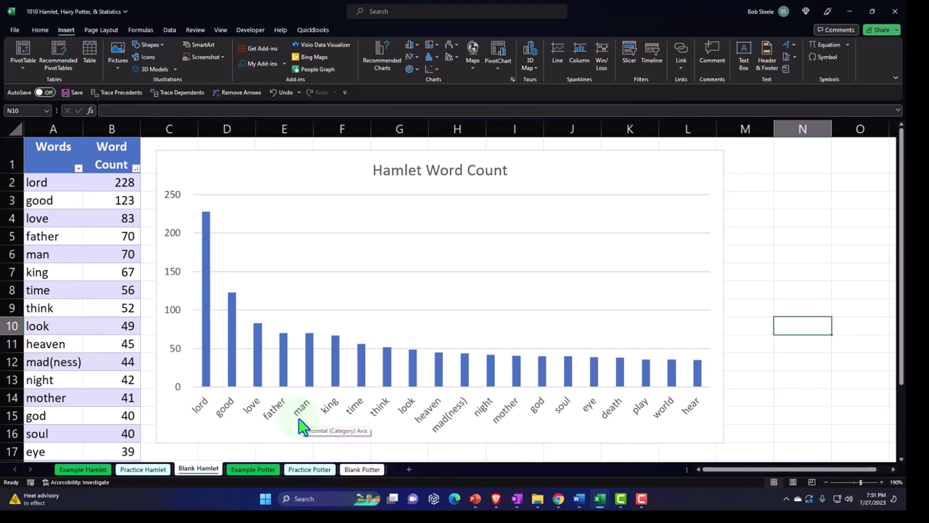
Point out the lord and good counts in the word table, then clear the selection.
click(88, 201)
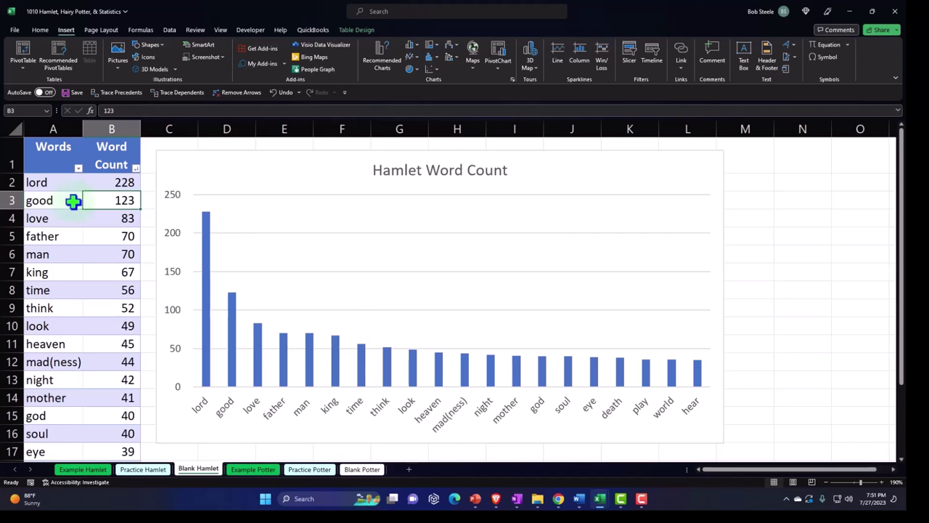
drag(63, 183, 95, 249)
drag(65, 184, 98, 198)
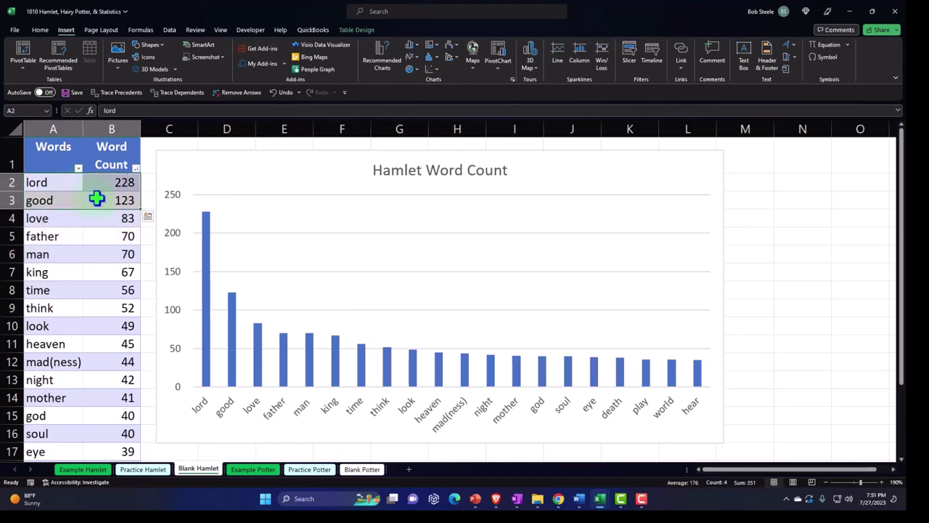
mouse_move(231, 347)
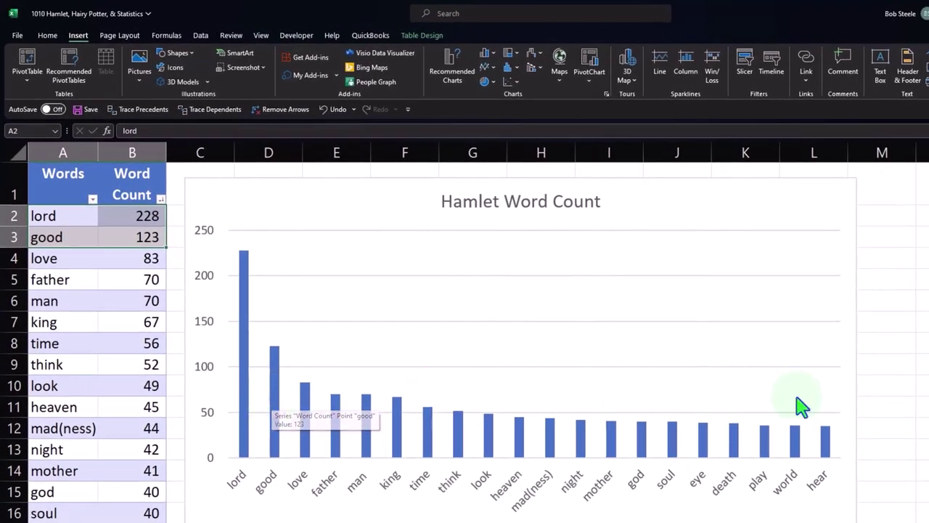
click(882, 444)
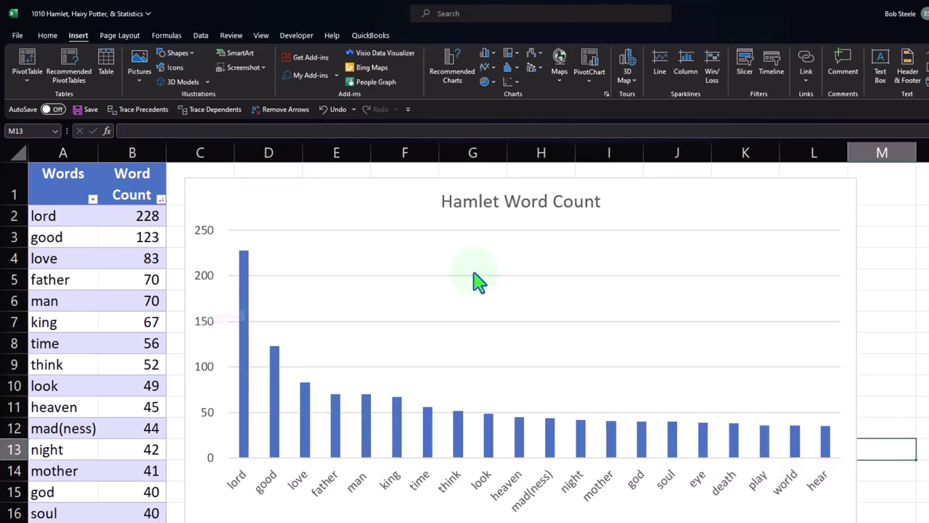
Select the Hamlet Word Count column chart to reveal the Chart Design and Format tabs.
click(831, 205)
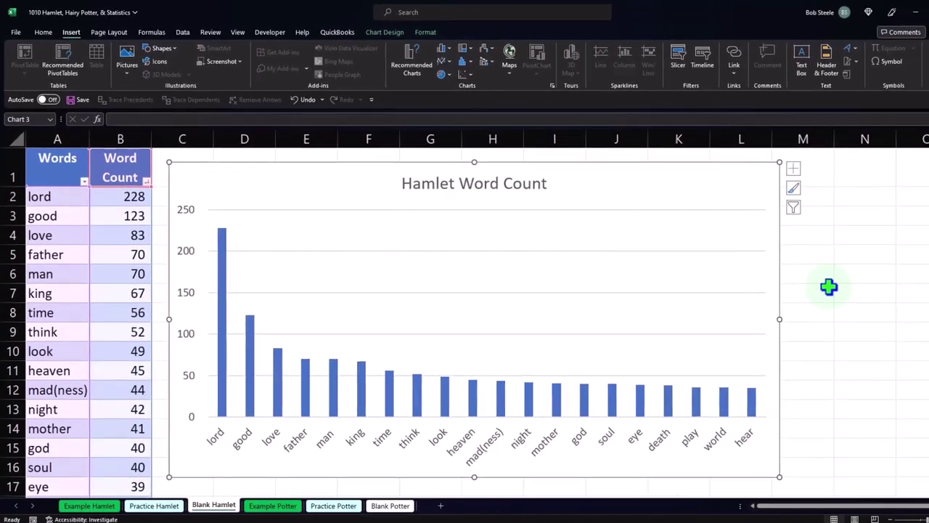
click(829, 286)
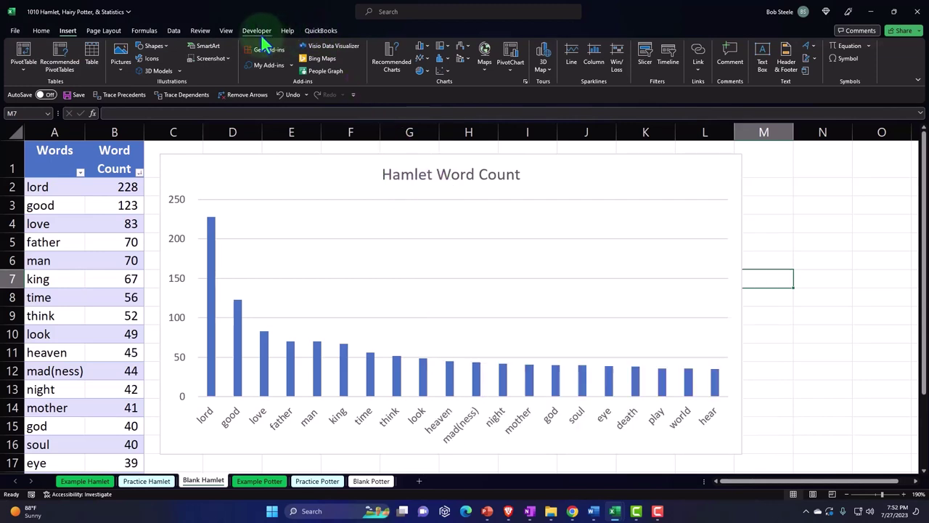
click(729, 179)
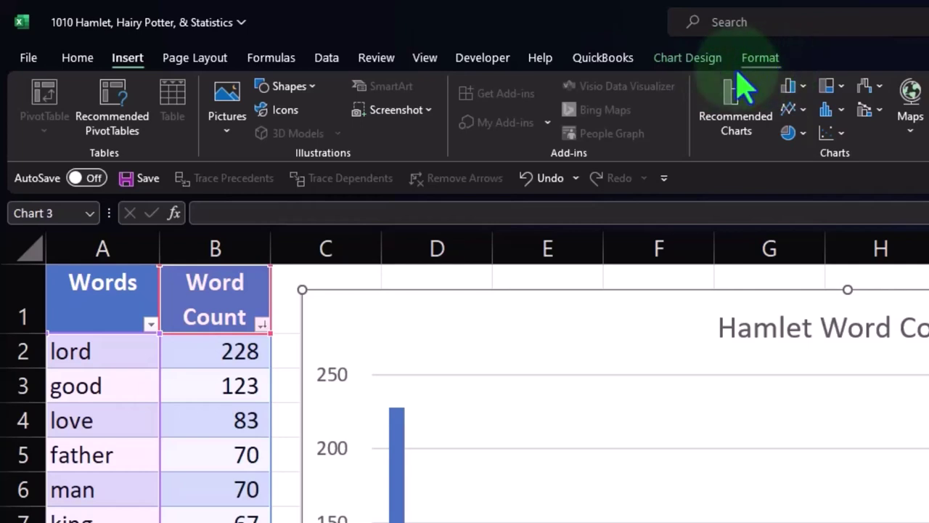
On Chart Design, browse the Add Chart Element list without adding anything.
click(708, 64)
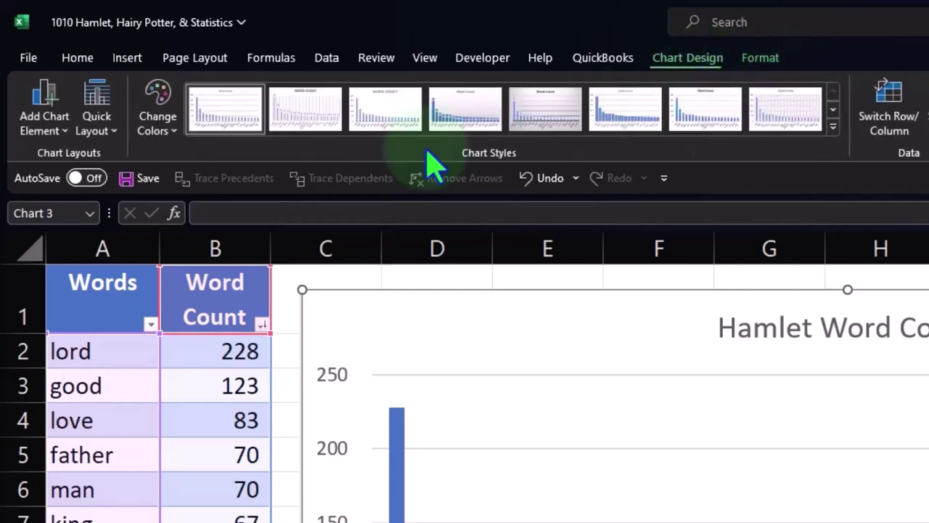
click(61, 138)
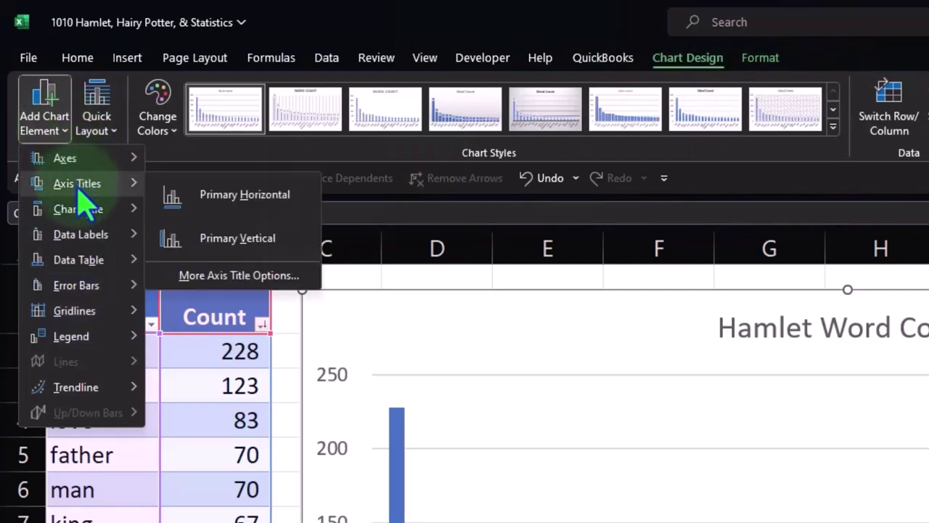
mouse_move(82, 234)
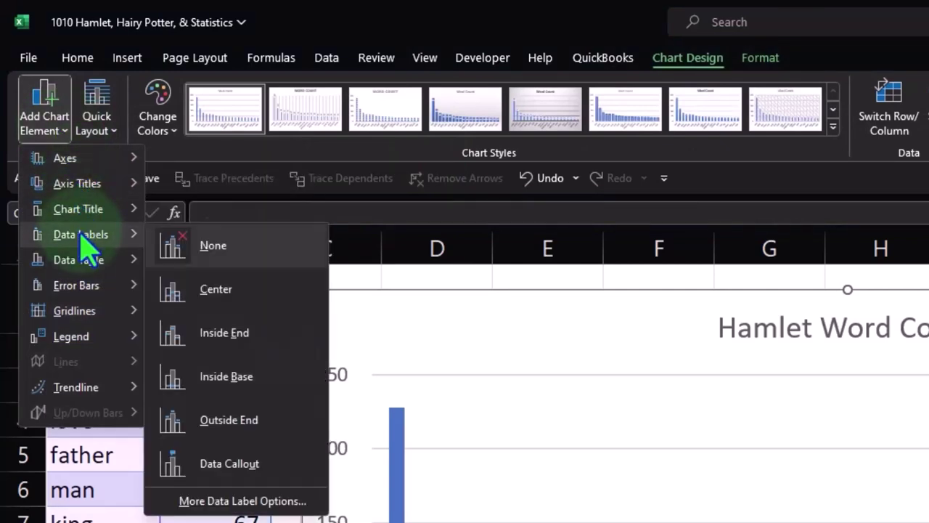
click(40, 125)
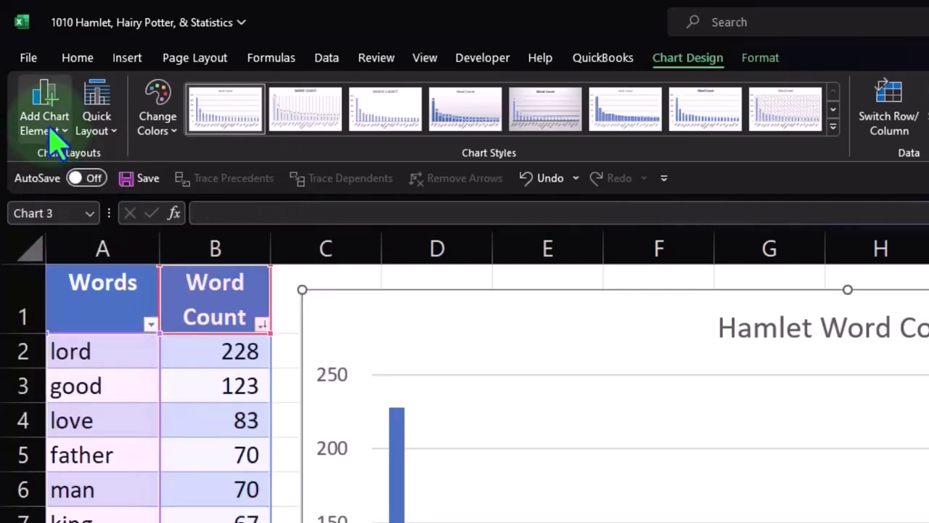
Preview Quick Layout, Change Colors and Chart Styles, keeping the default blue bars.
click(105, 123)
click(157, 116)
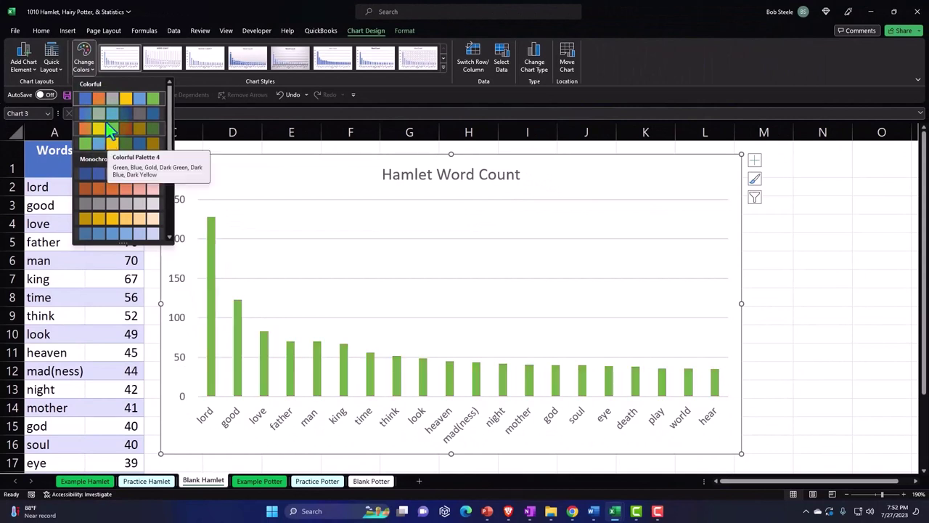
click(101, 96)
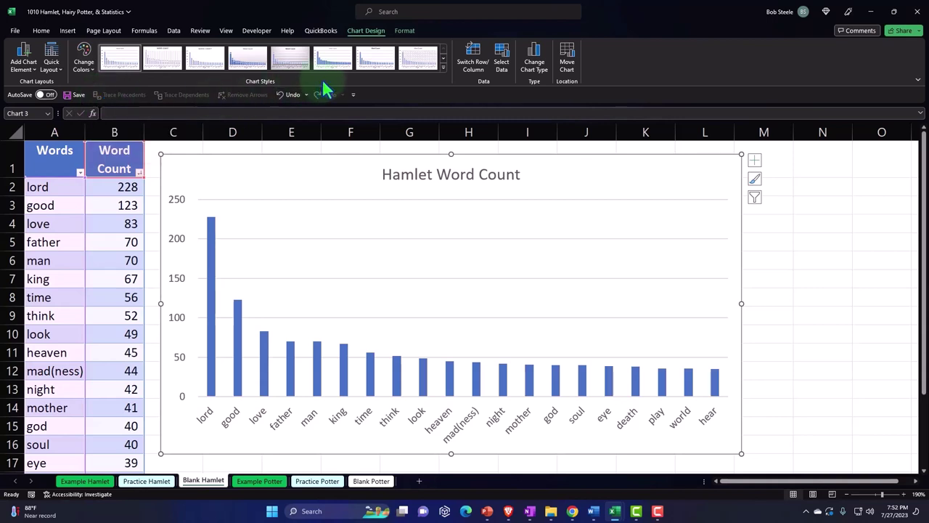
click(443, 67)
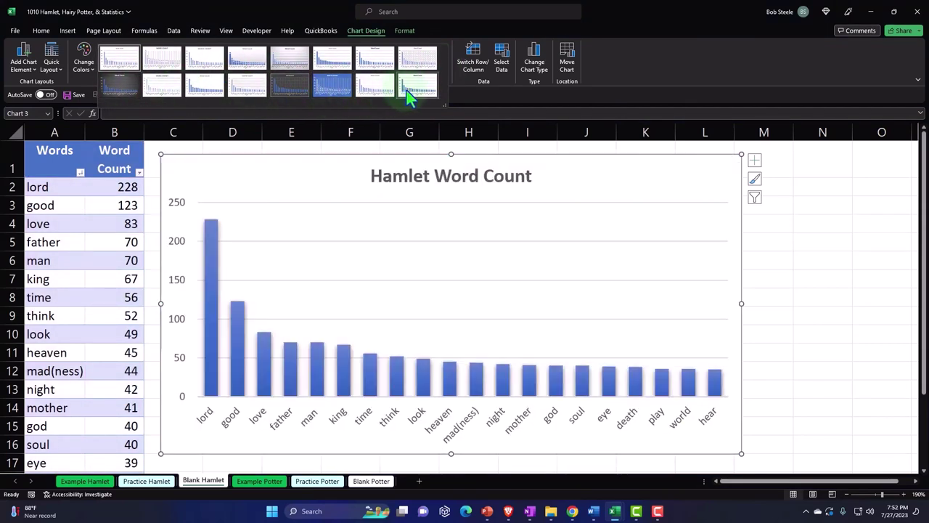
click(407, 90)
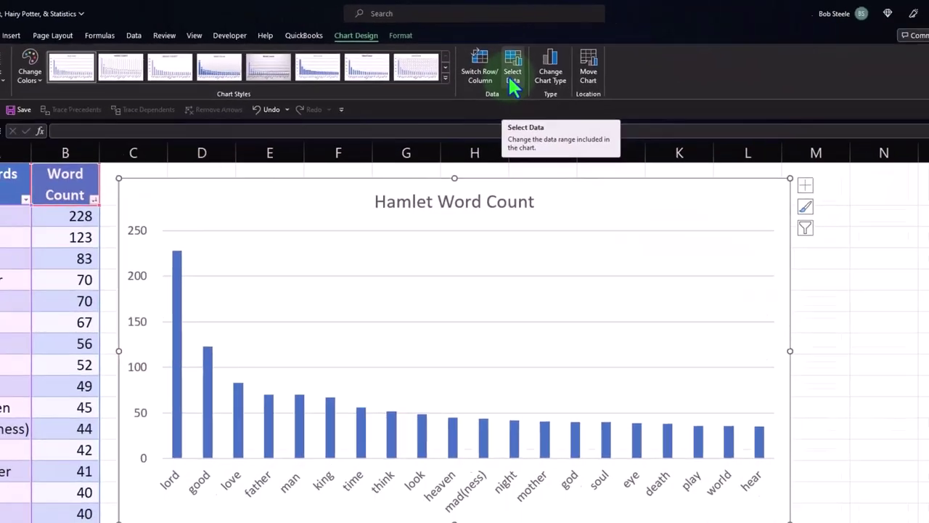
click(553, 112)
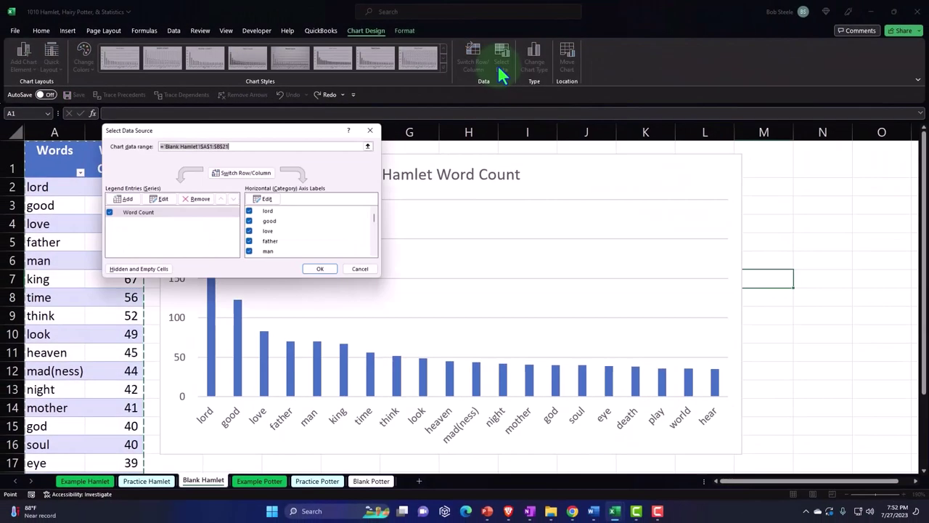
drag(231, 133, 588, 170)
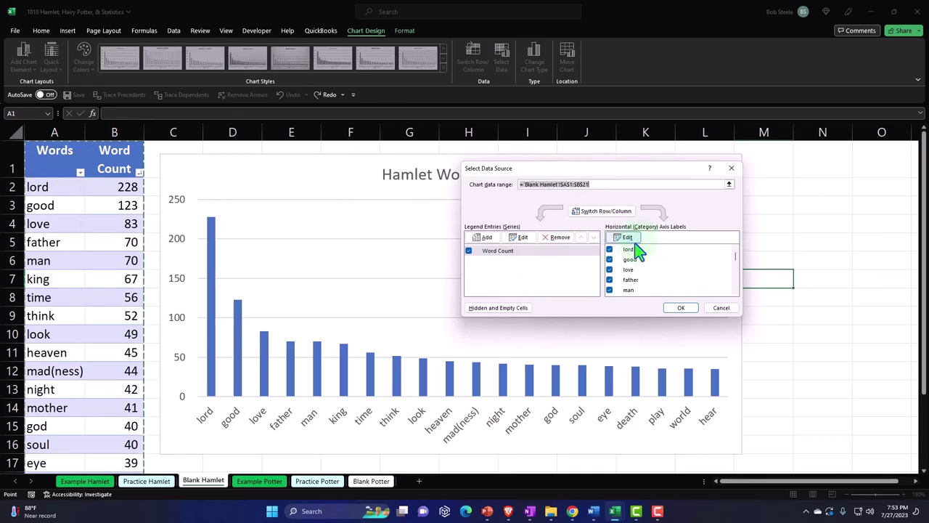
click(517, 239)
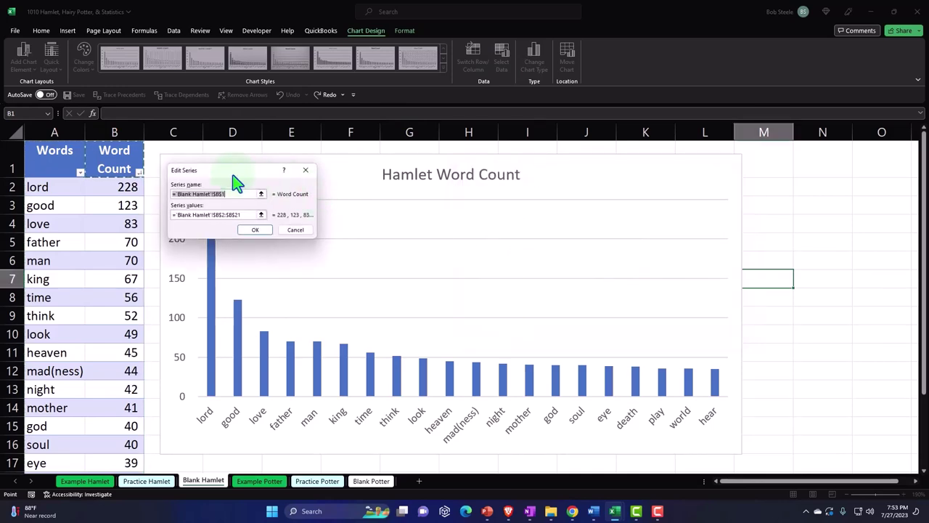
drag(232, 173, 577, 204)
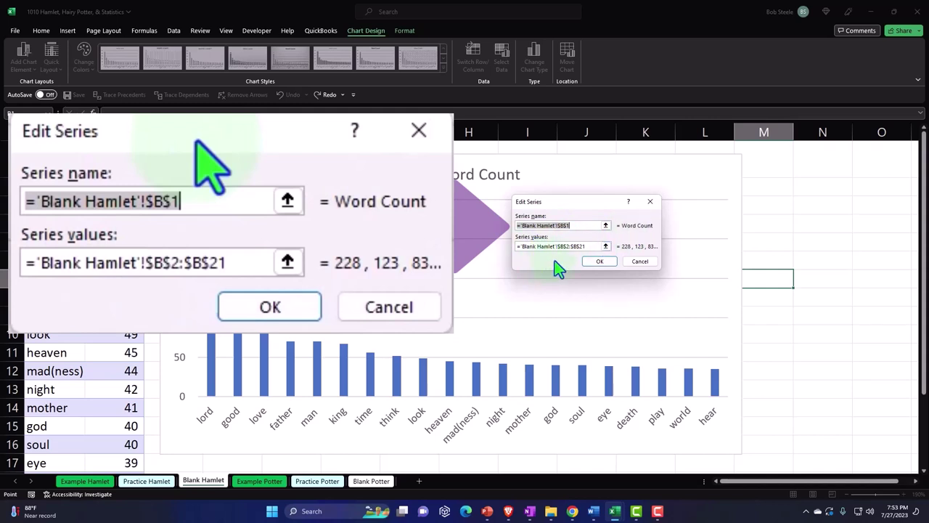
click(605, 225)
click(653, 218)
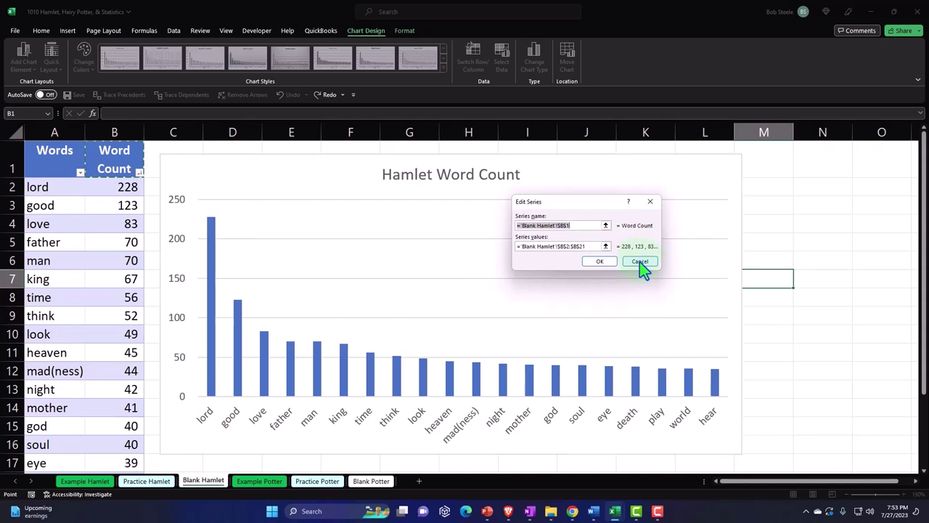
click(640, 262)
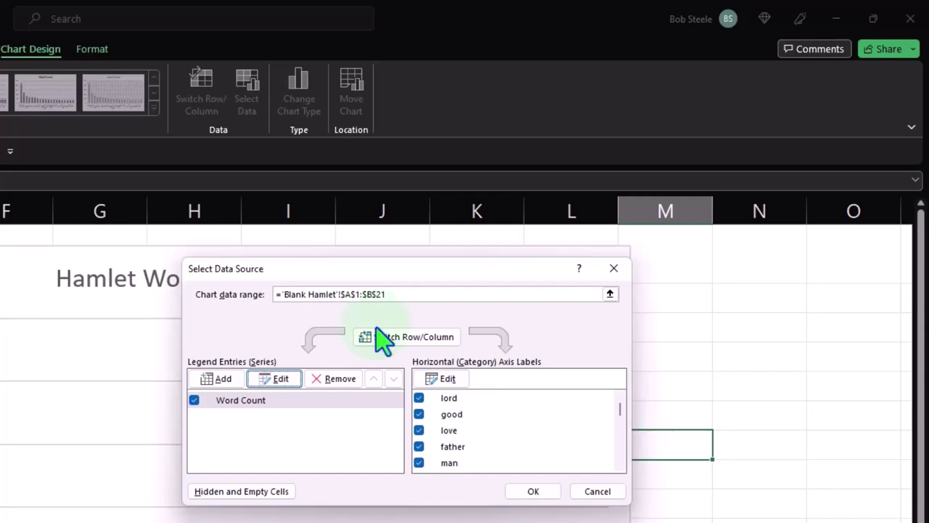
click(614, 269)
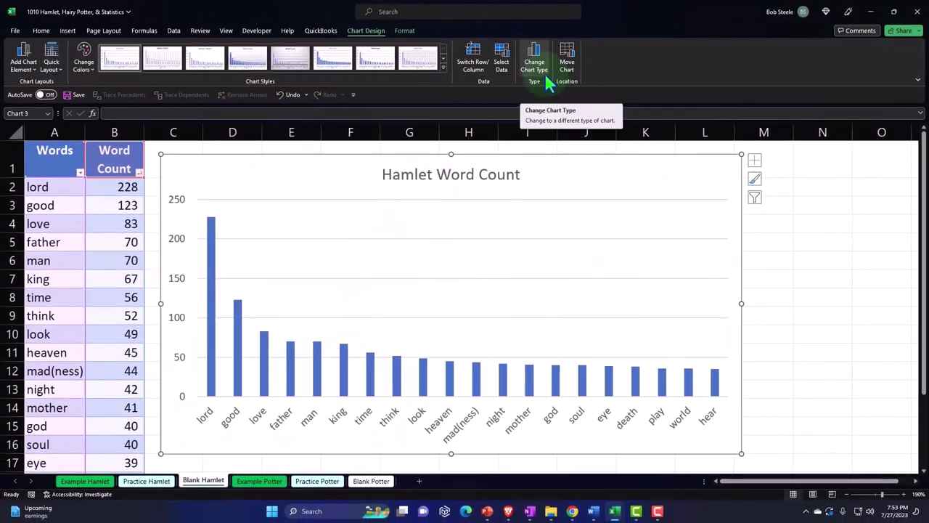
Check Change Chart Type and Move Chart without changes, then switch to the Format tab.
click(536, 64)
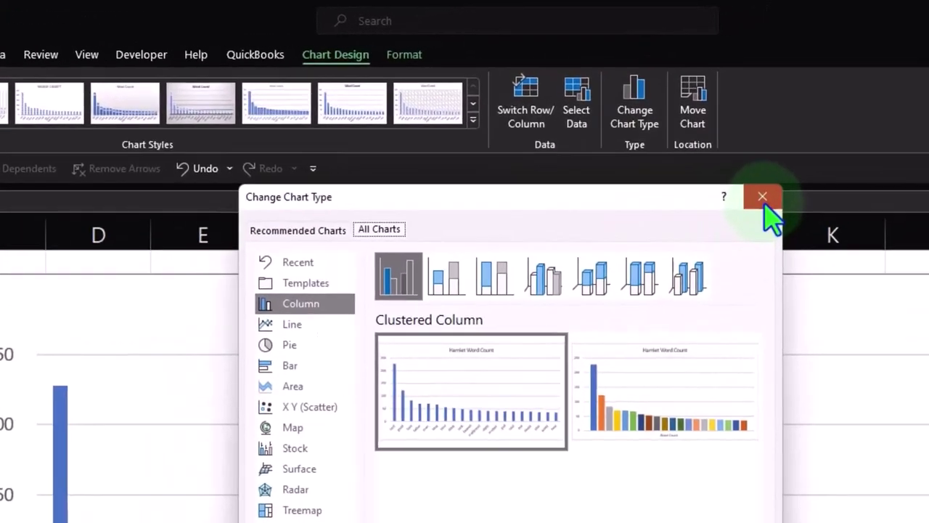
click(763, 197)
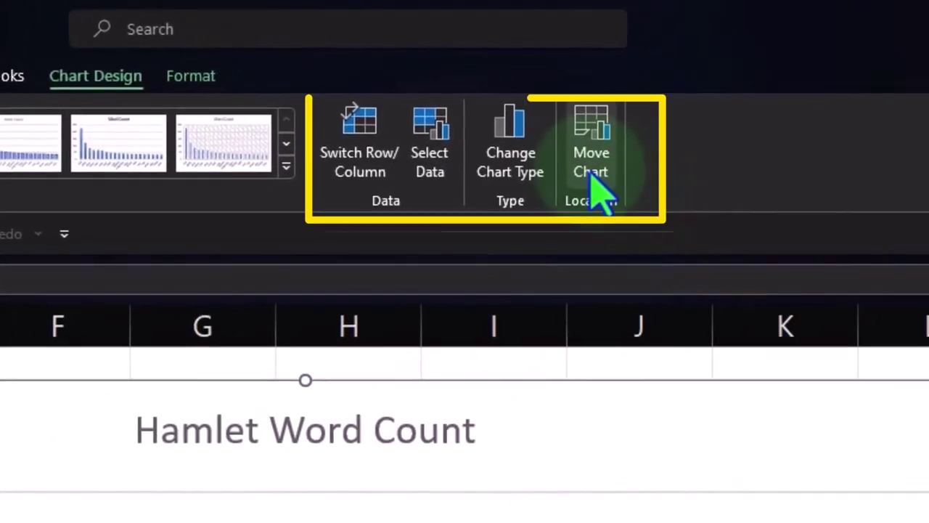
click(592, 164)
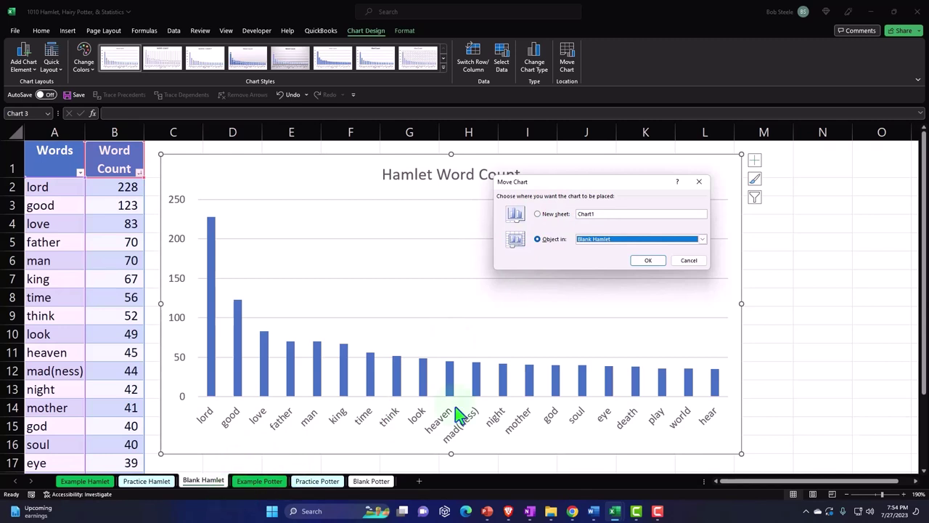
click(699, 183)
click(405, 31)
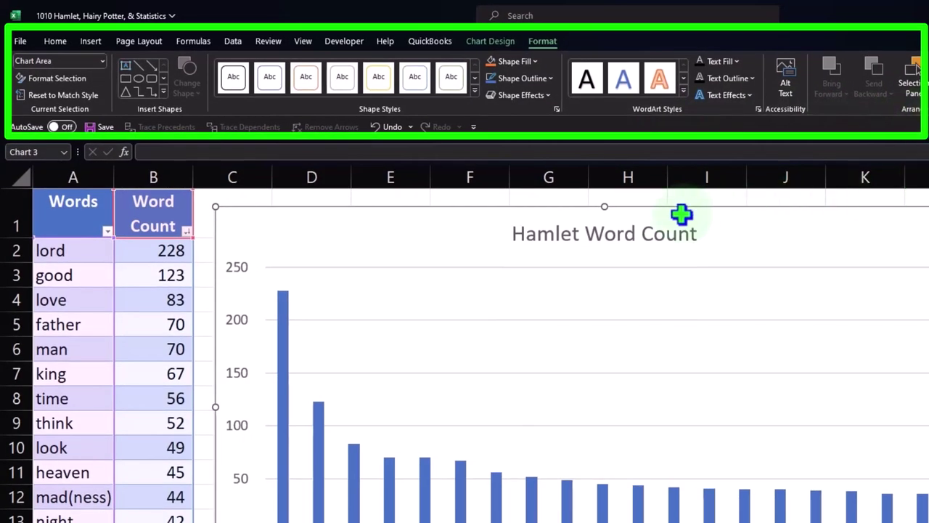
Inspect the chart title's options, then open and close Format Axis for the value axis.
click(662, 232)
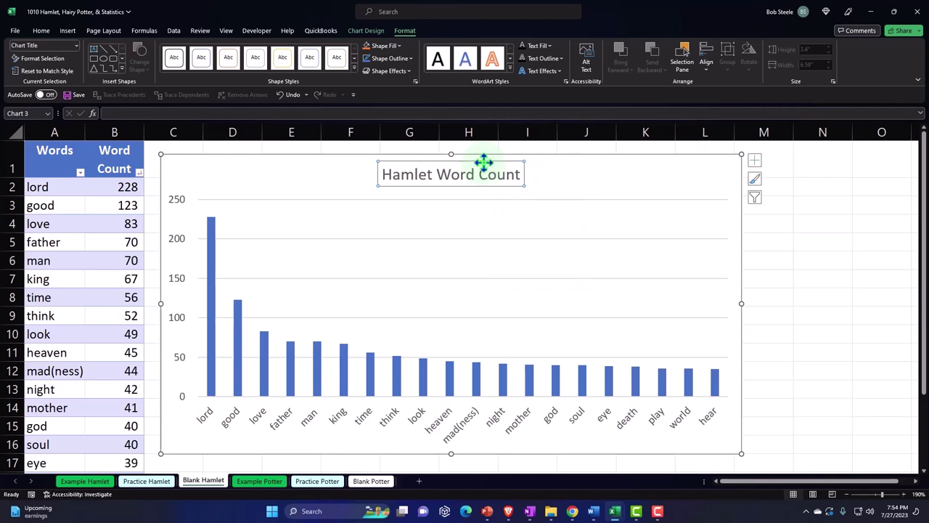
right_click(475, 166)
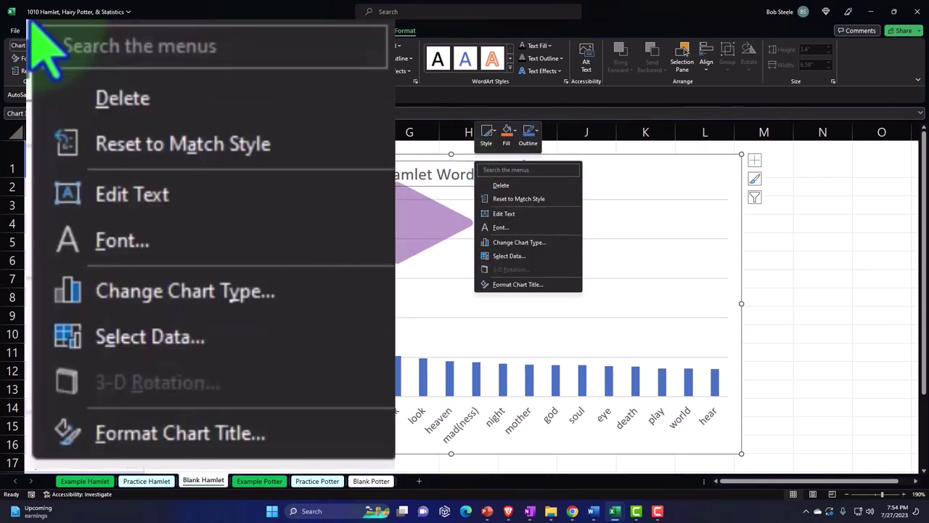
click(180, 241)
click(180, 242)
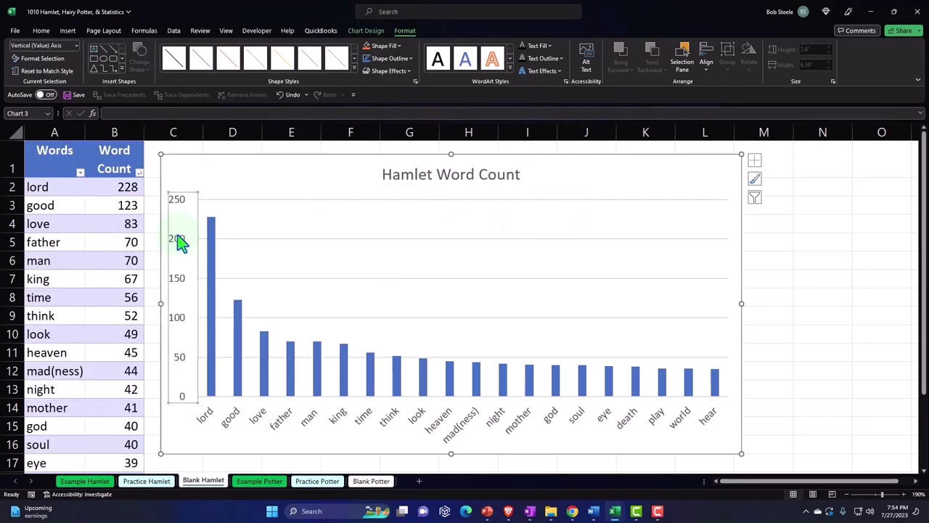
double_click(180, 241)
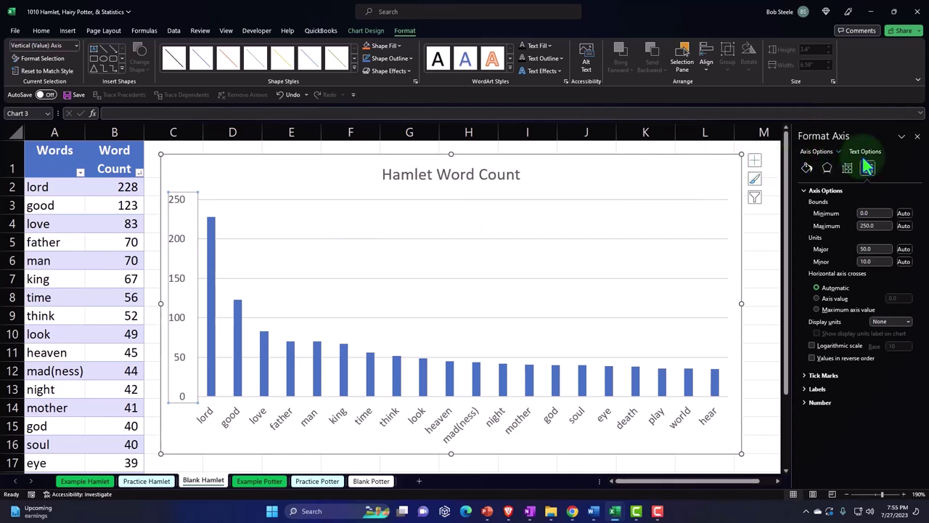
click(917, 136)
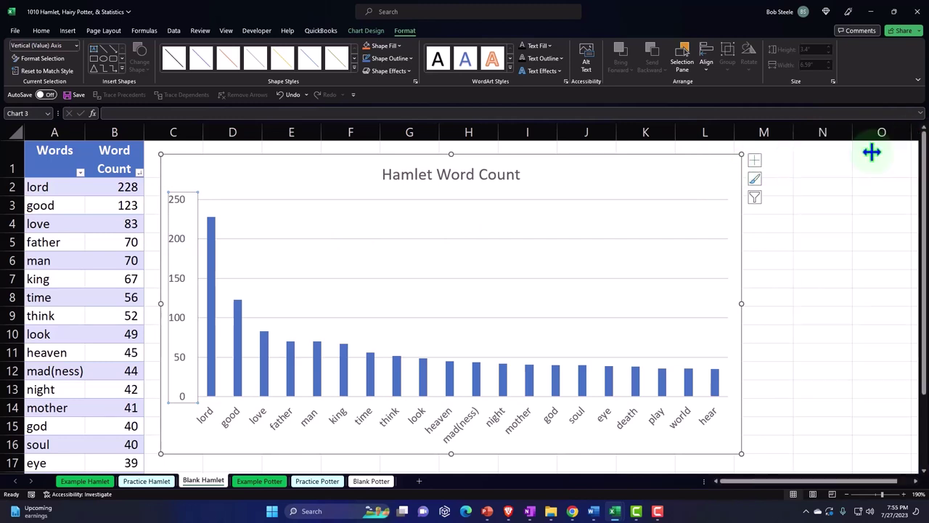
Open and close Format Data Point for the lord bar and Format Axis for the category axis.
click(212, 242)
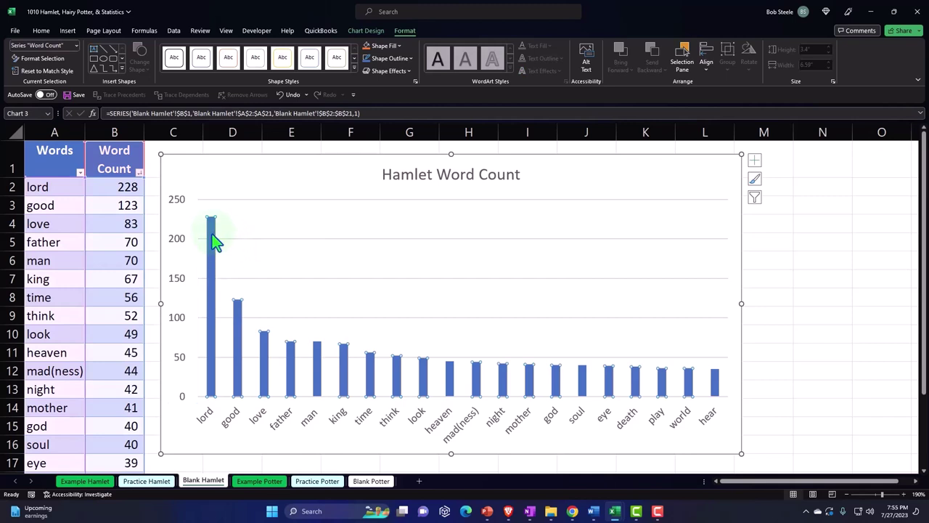
double_click(215, 242)
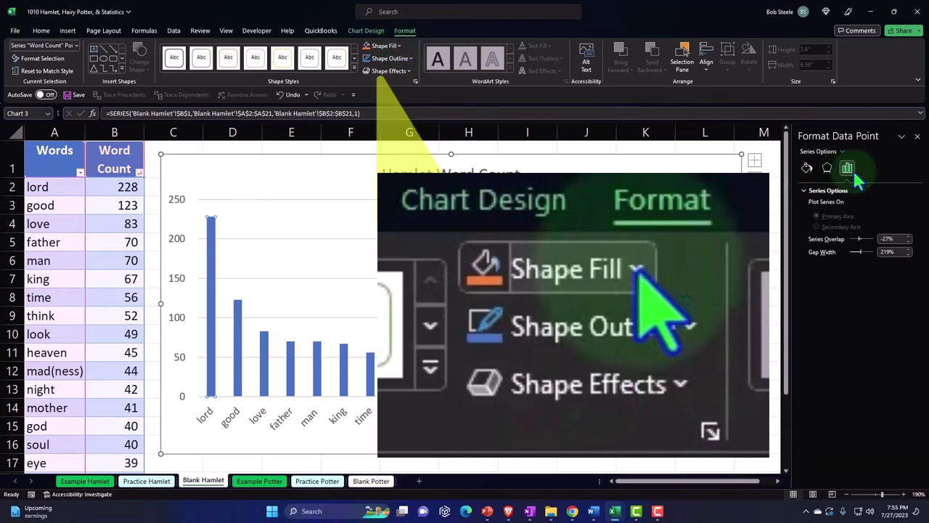
click(918, 136)
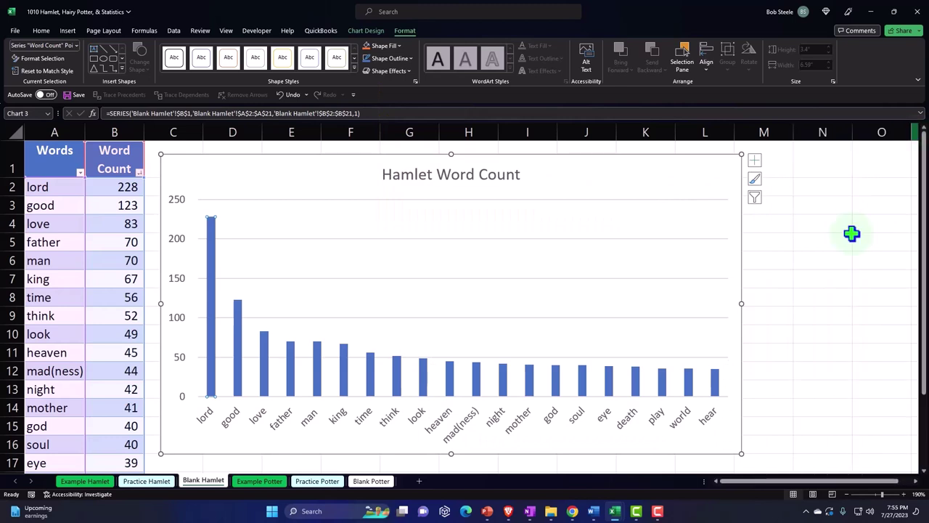
double_click(450, 436)
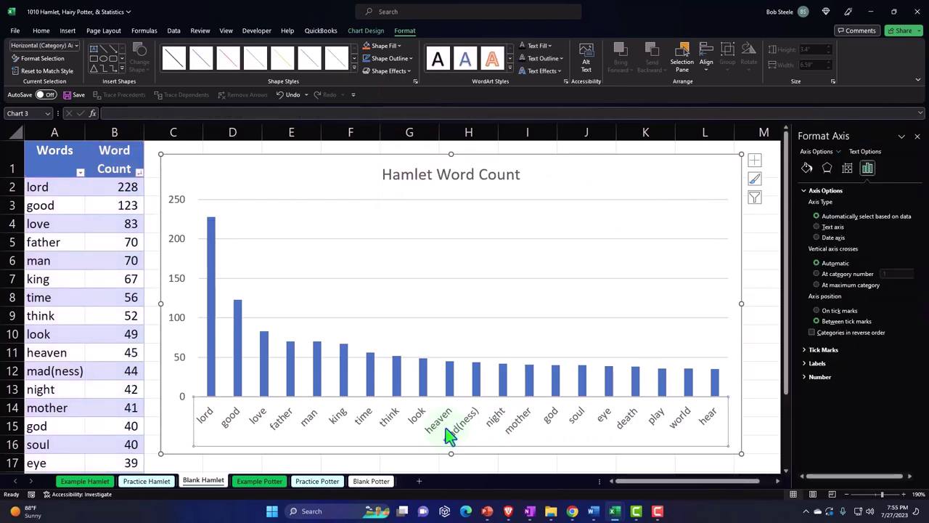
click(918, 138)
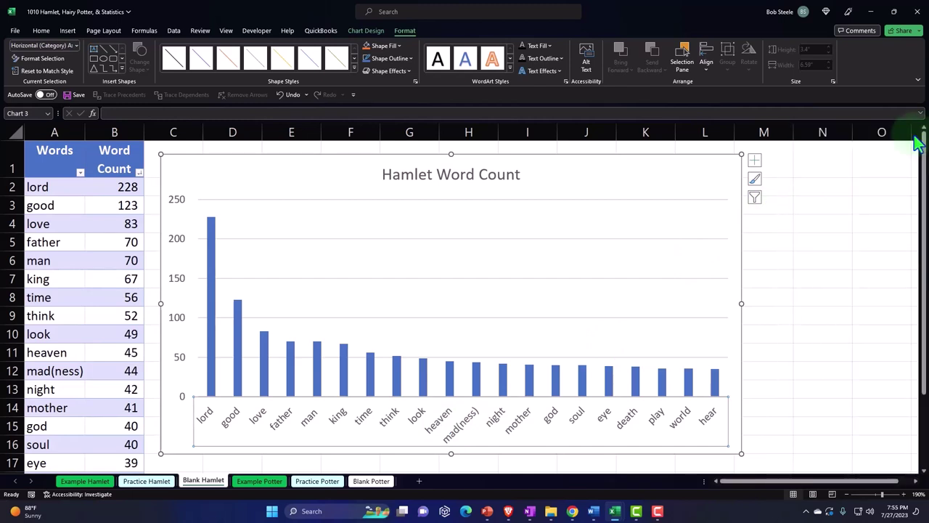
Turn on axis titles and label the vertical axis 'Word Count'.
click(755, 163)
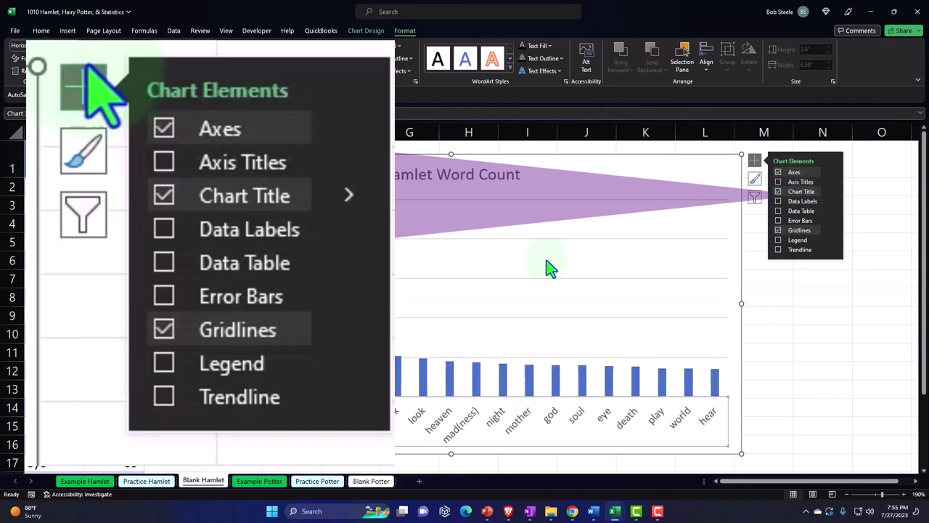
click(805, 182)
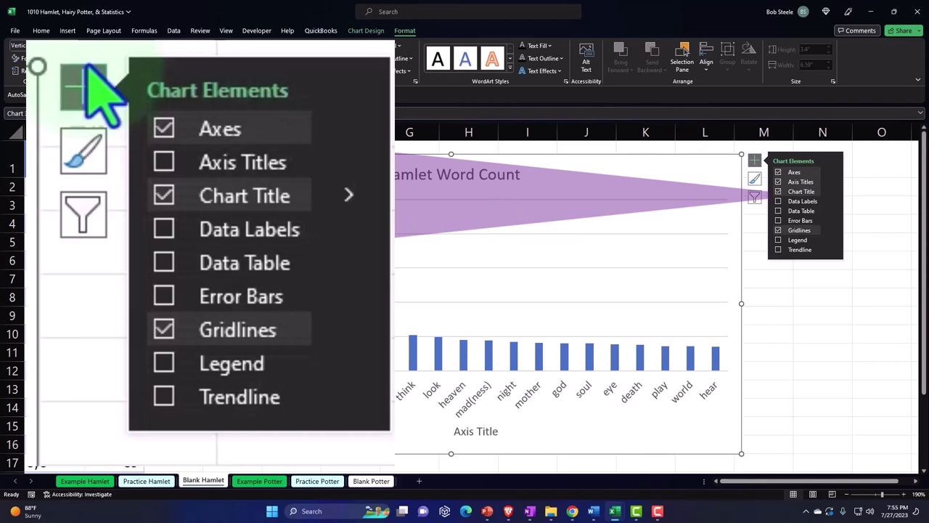
text(Word)
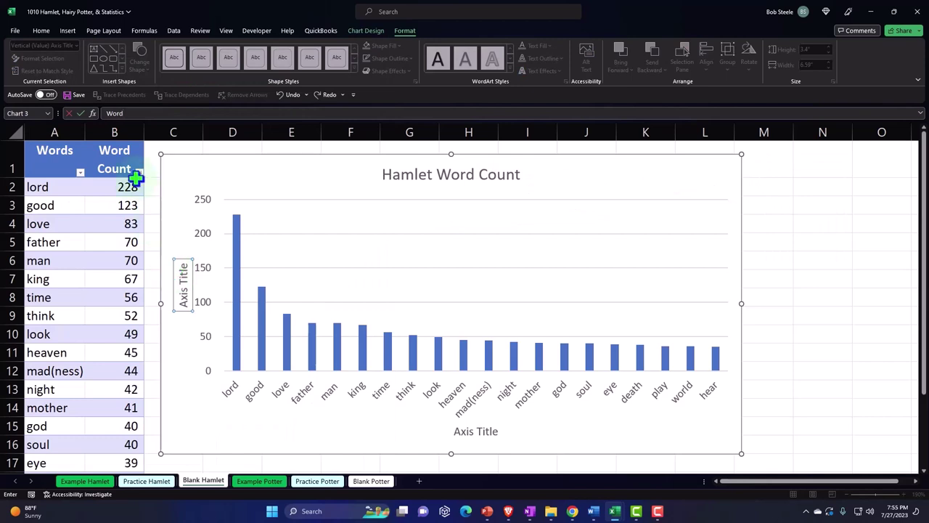
click(135, 114)
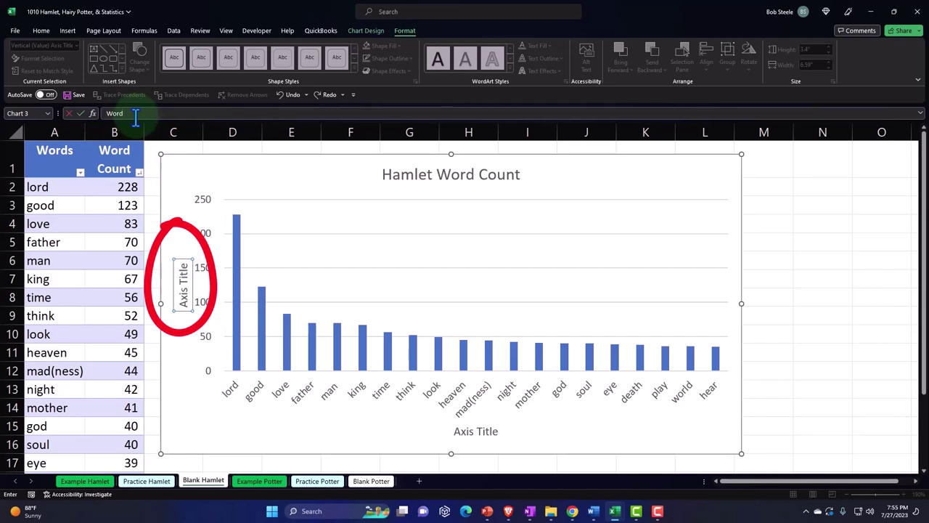
text(Count)
key(Return)
Label the horizontal axis 'Words' and reselect the whole chart.
click(452, 430)
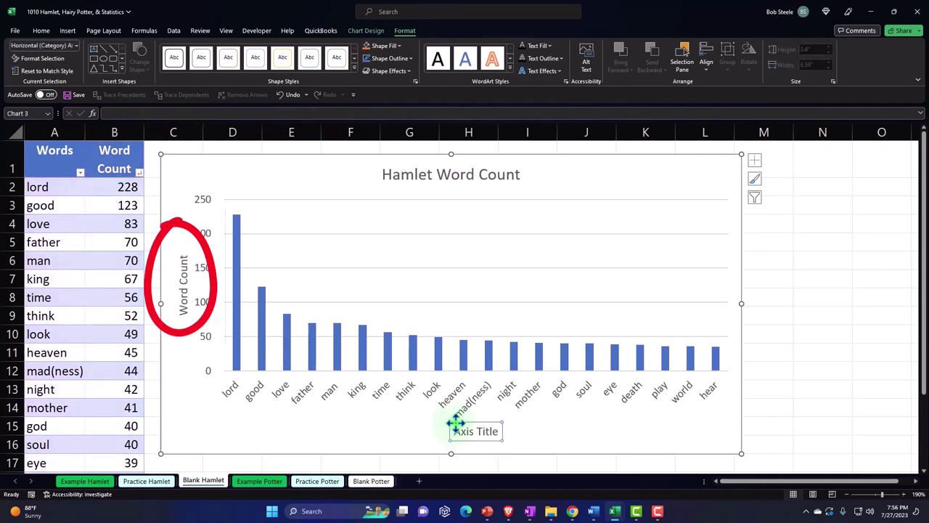
text(Words)
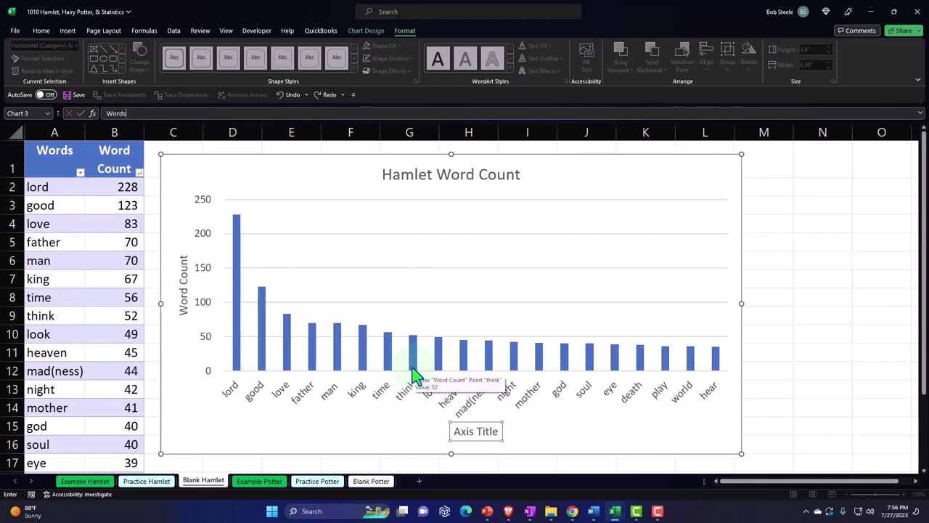
key(Return)
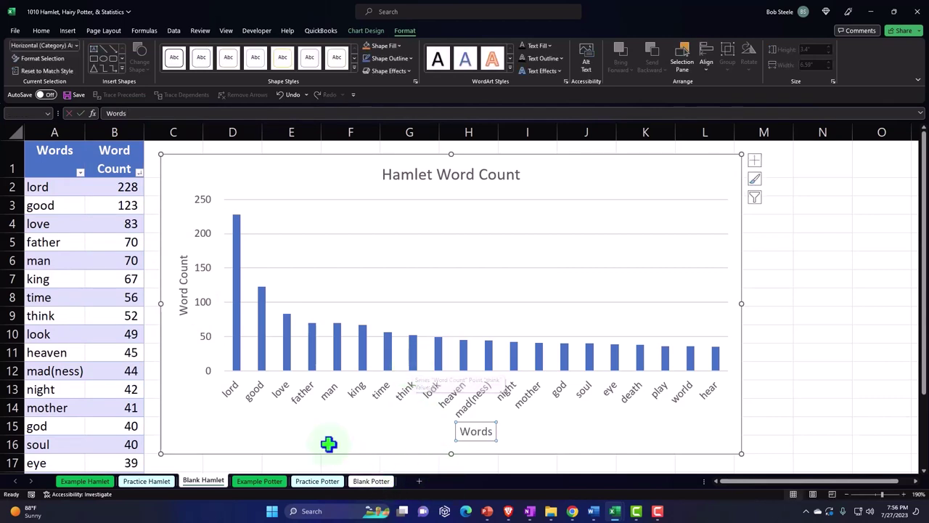
click(350, 436)
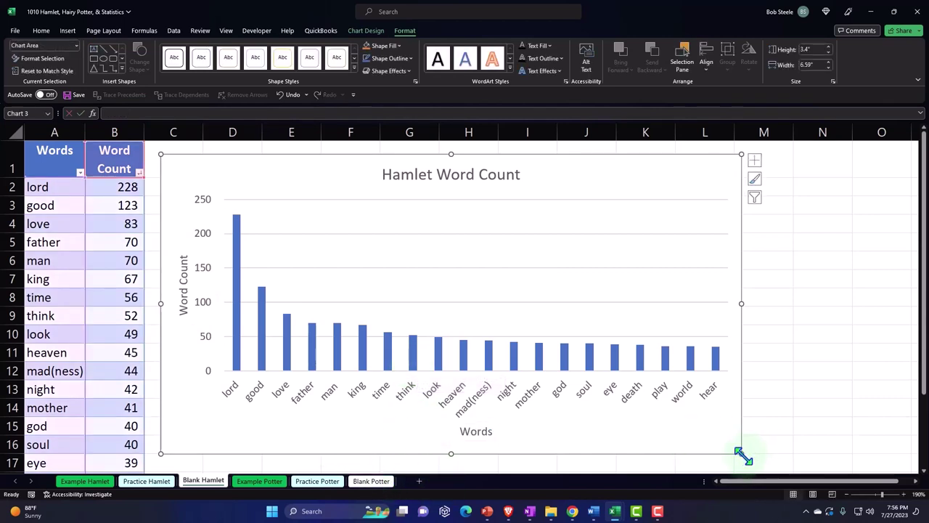
Widen the chart across column M and add data labels showing each bar's count.
drag(742, 453, 799, 451)
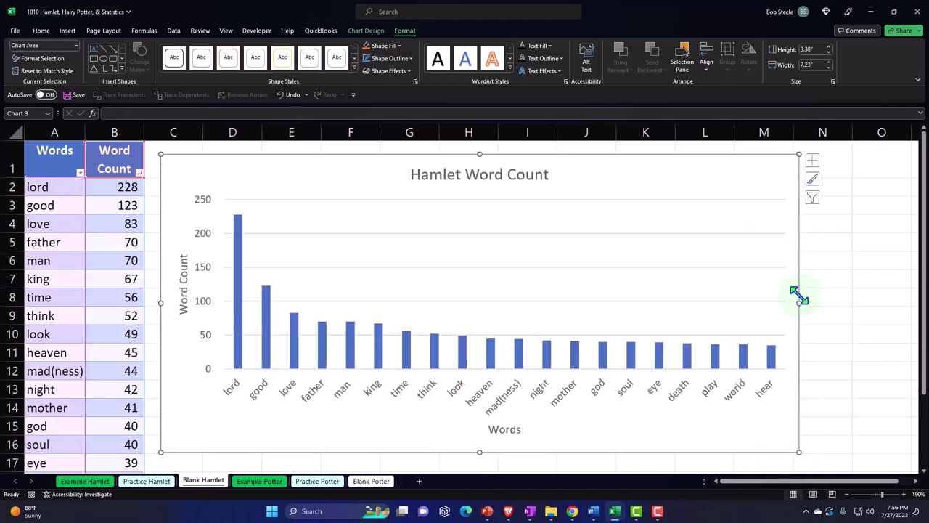
click(812, 161)
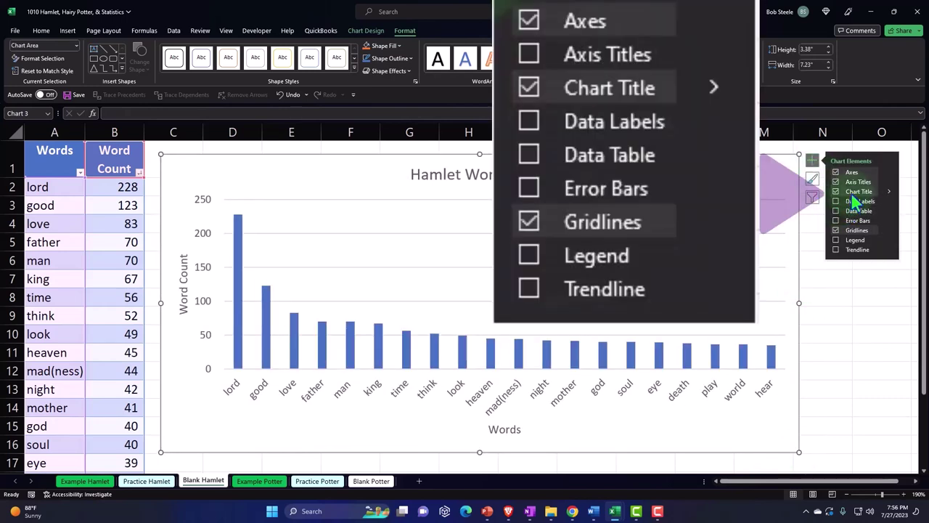
click(855, 201)
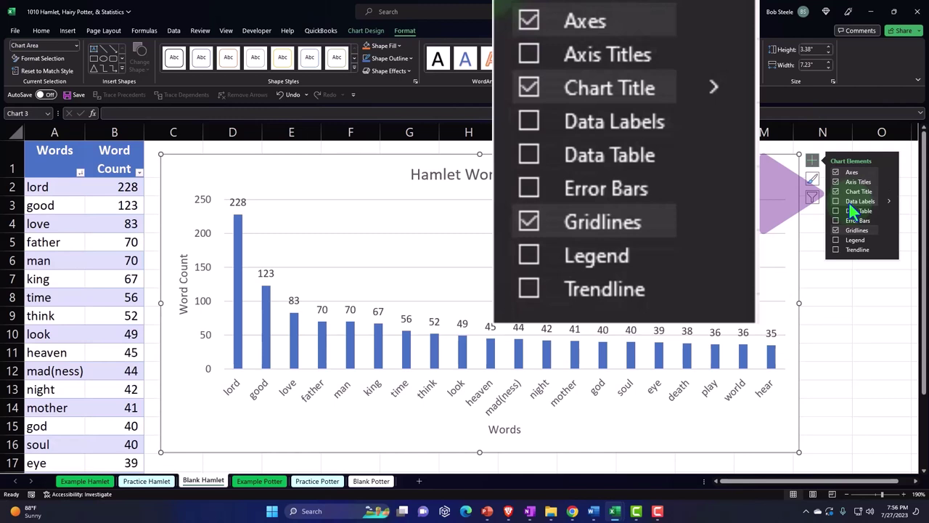
click(849, 203)
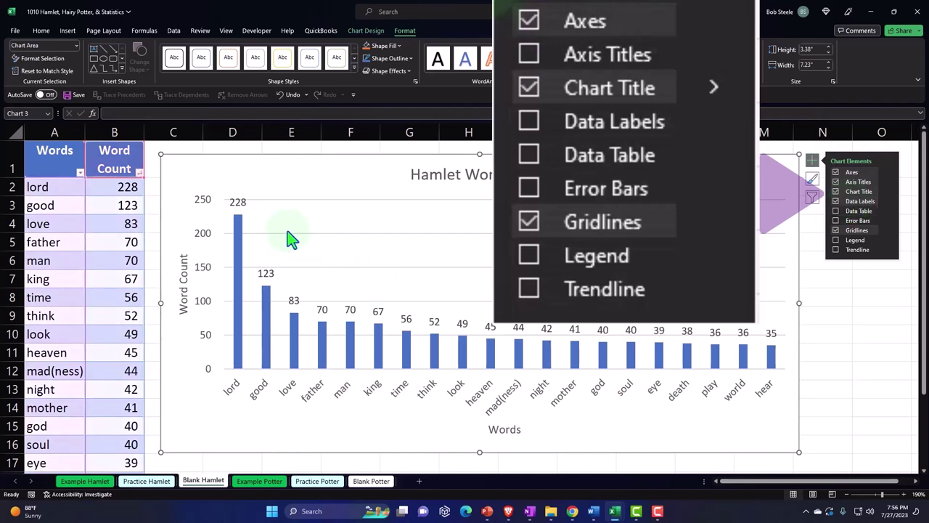
click(240, 205)
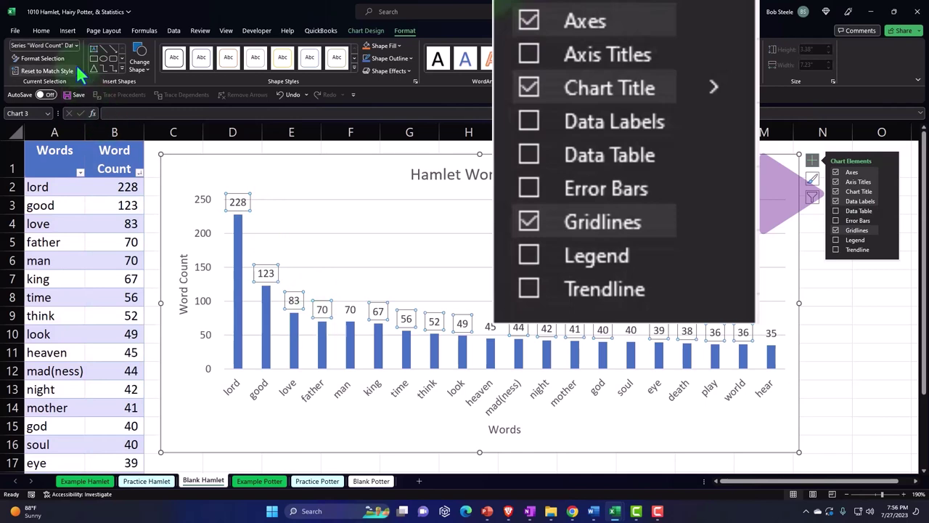
double_click(238, 200)
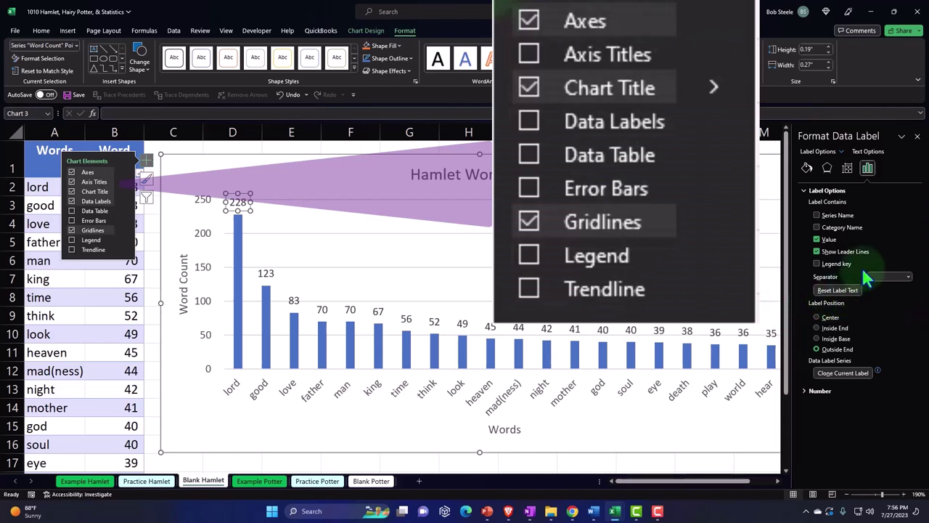
click(917, 137)
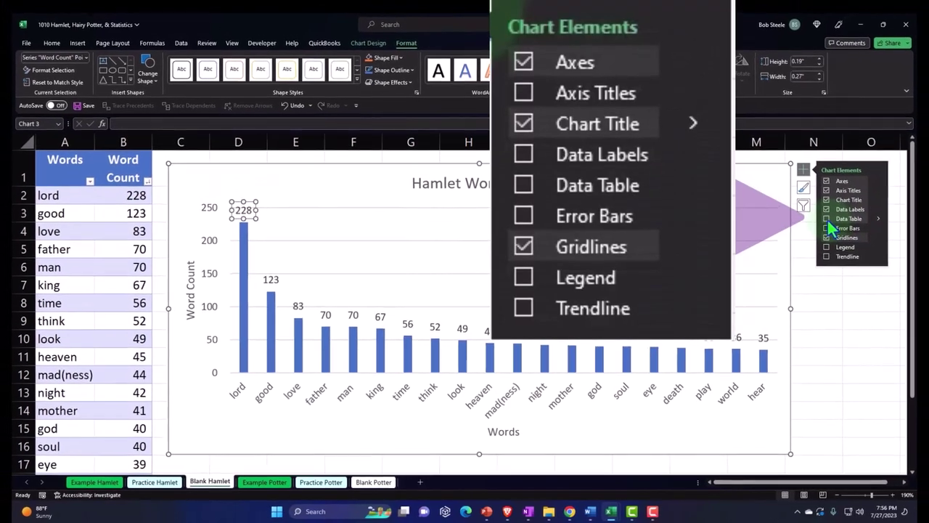
Try a data table and remove it, then add error bars to the columns.
click(834, 214)
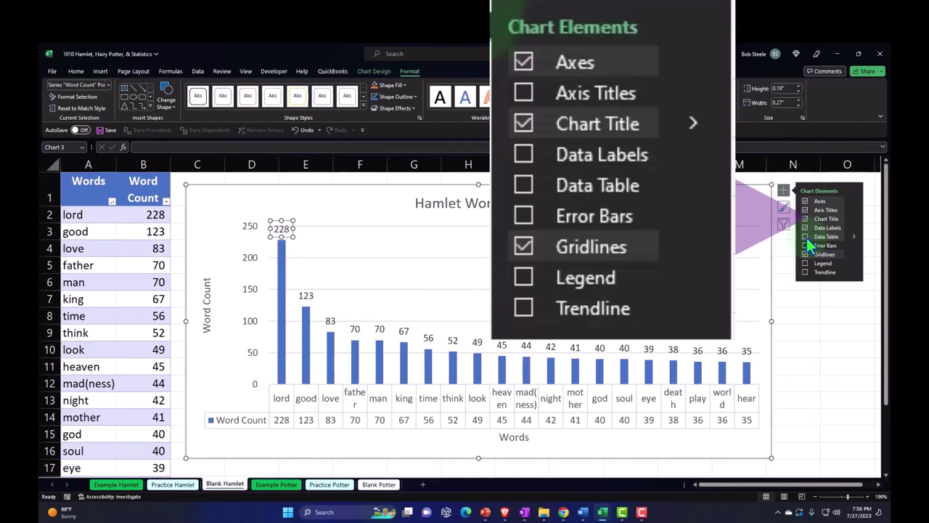
click(805, 237)
click(806, 245)
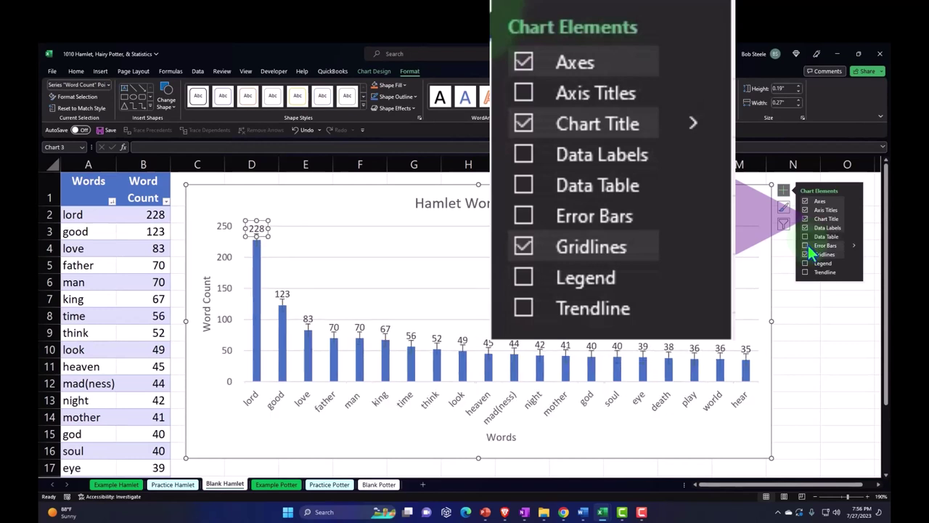
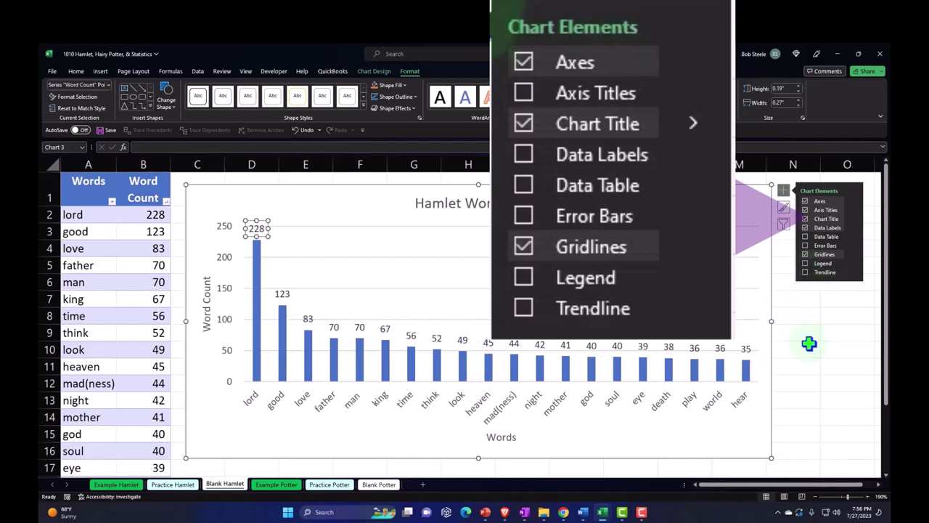
Deselect the finished Hamlet Word Count chart on the Blank Hamlet sheet.
click(847, 365)
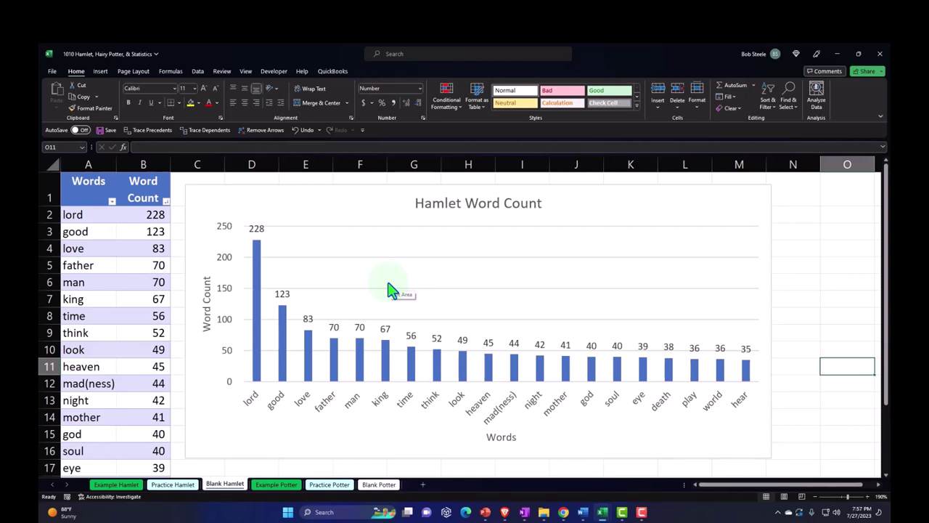
Switch to the Blank Potter sheet and select the word and frequency list A5:B15.
click(381, 485)
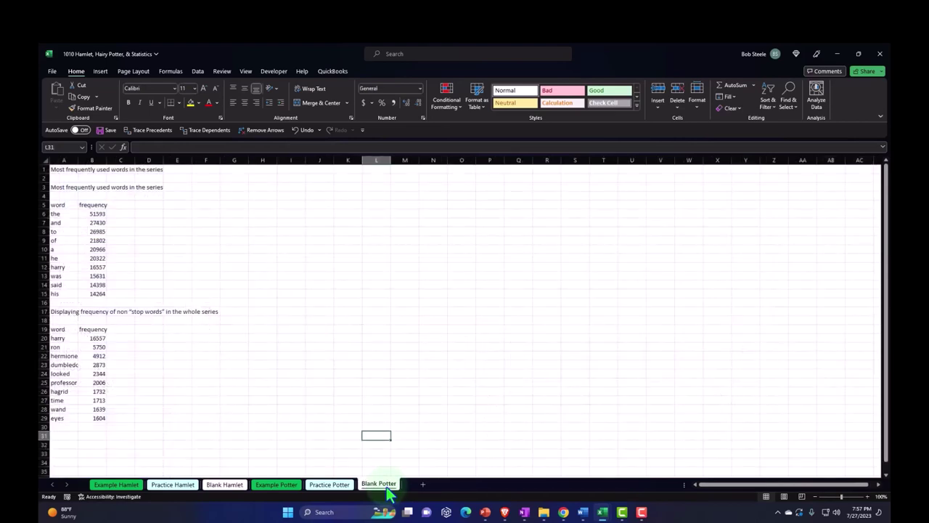
click(312, 397)
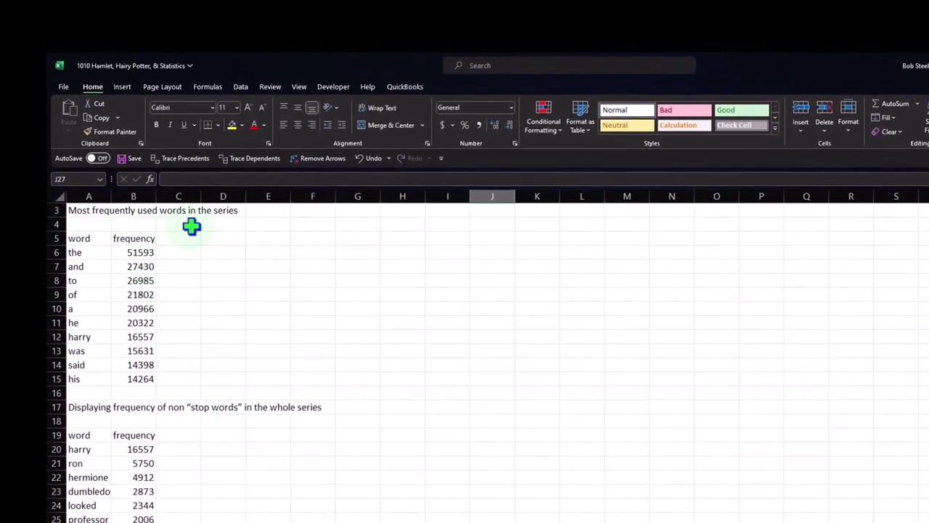
ctrl+scroll(210, 296, up, 1)
scroll(224, 329, up, 2)
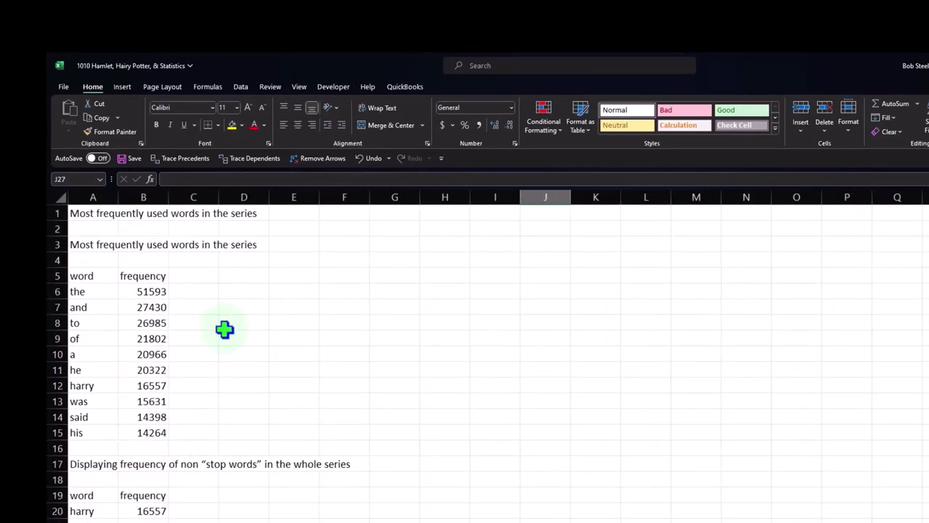
ctrl+scroll(448, 419, up, 2)
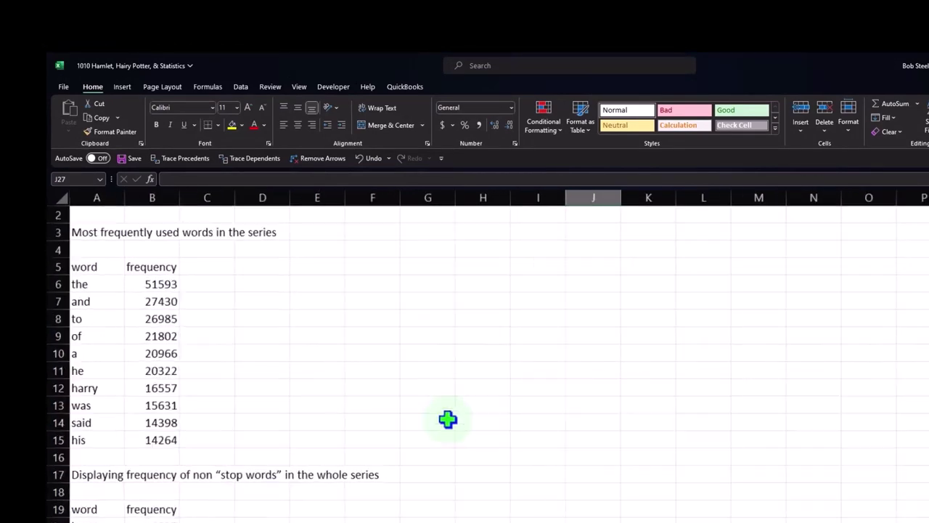
ctrl+scroll(448, 419, up, 1)
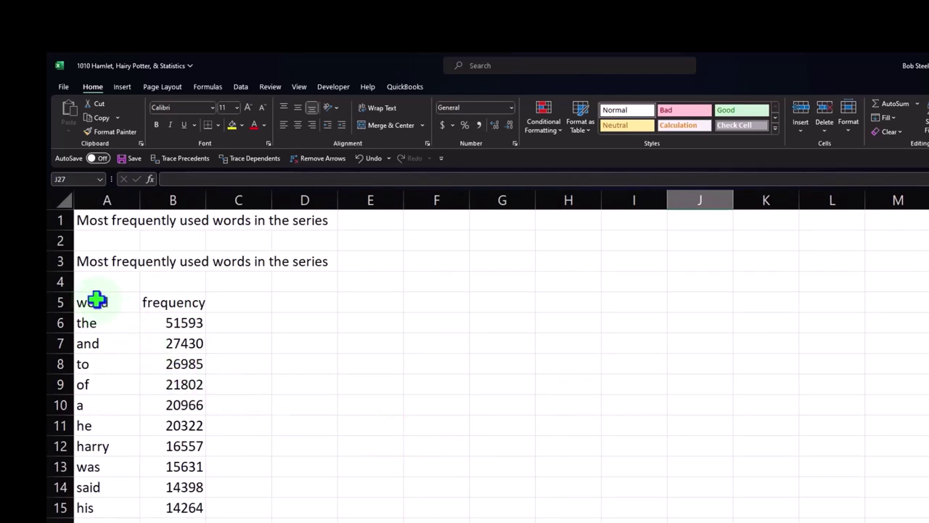
drag(97, 300, 180, 504)
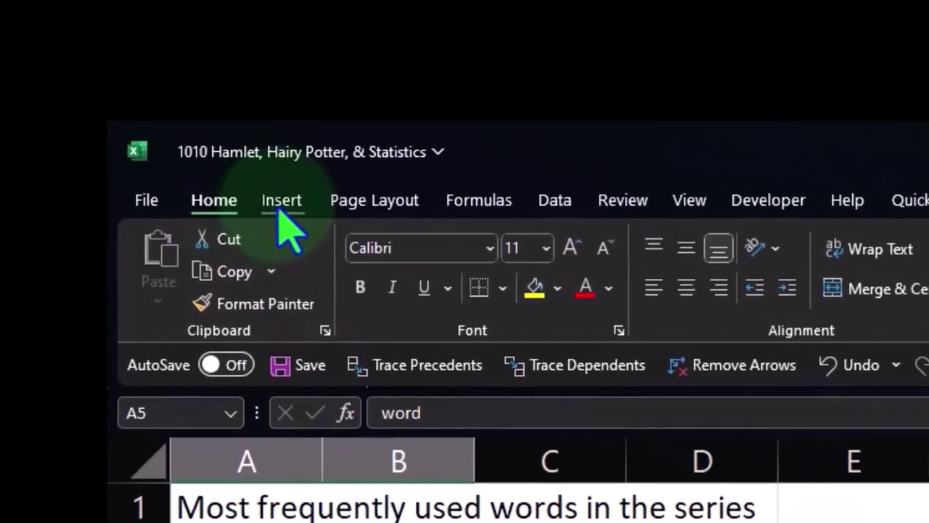
Convert A5:B15 into a table and sort frequency from largest to smallest.
click(193, 142)
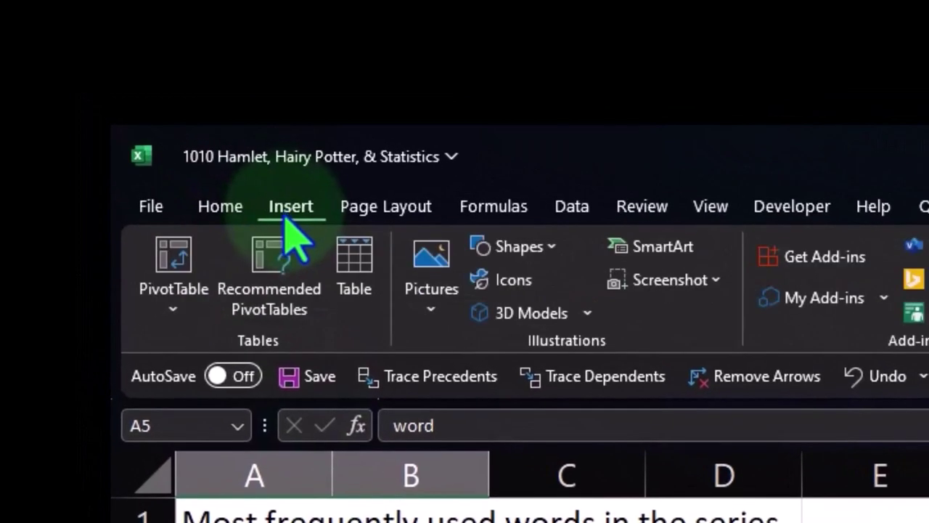
click(350, 287)
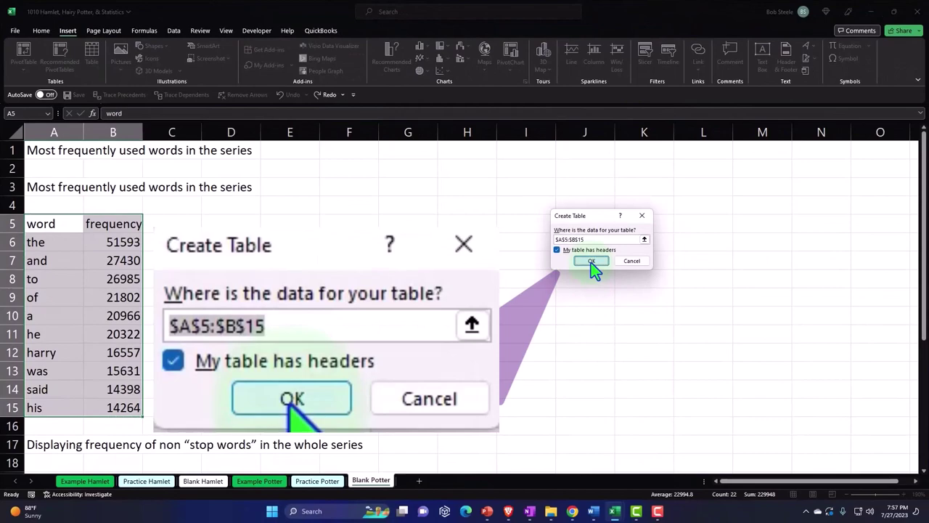
click(591, 262)
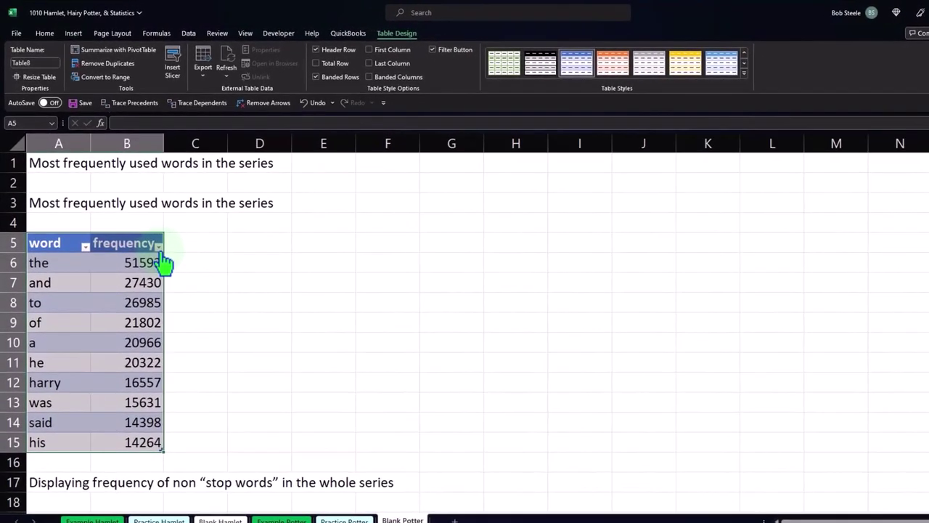
click(151, 235)
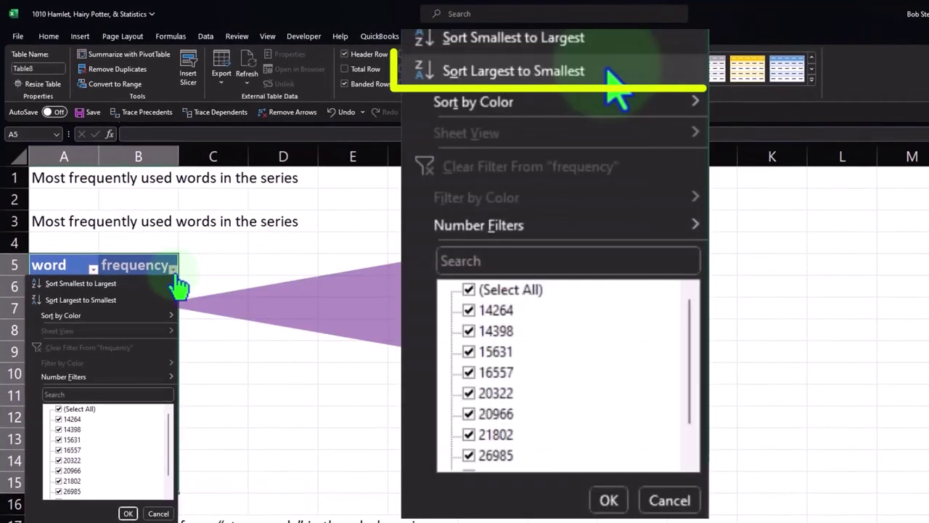
click(127, 300)
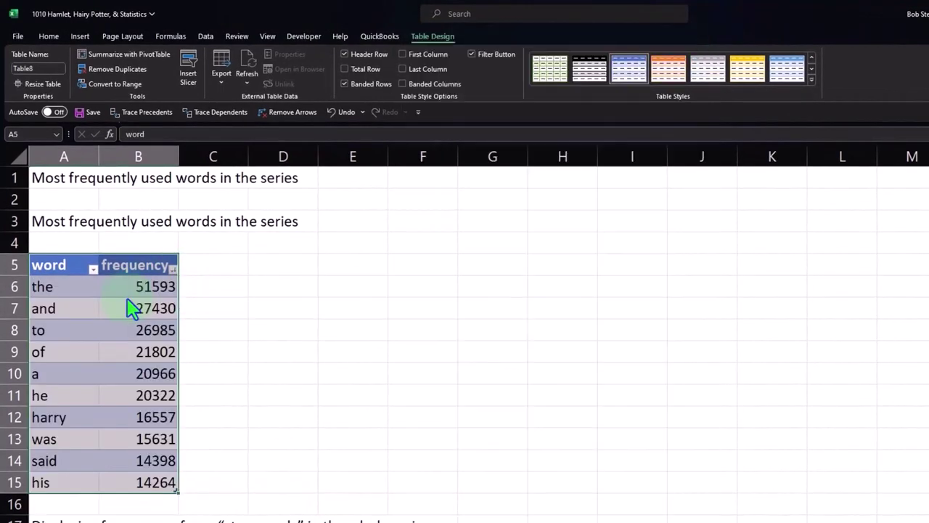
click(293, 375)
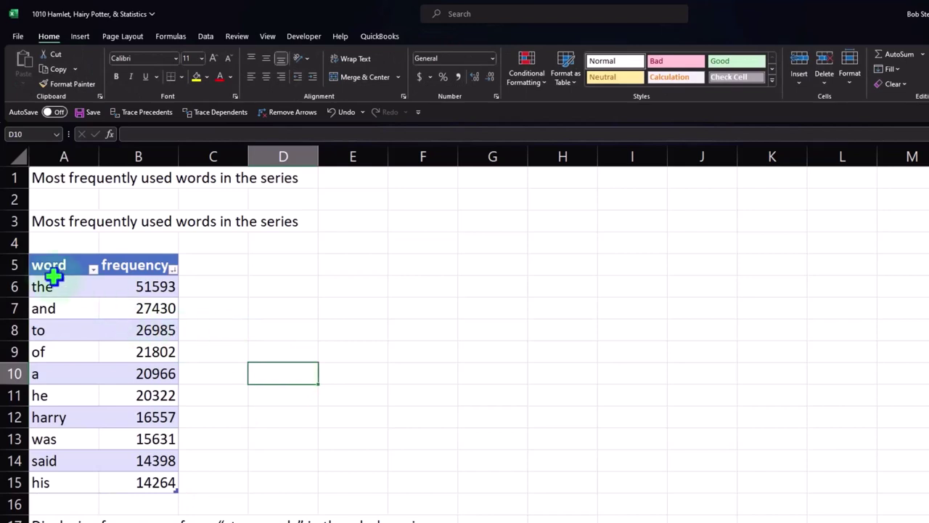
Insert a 2-D clustered bar chart of the word table and move it beside the data.
drag(41, 263, 135, 473)
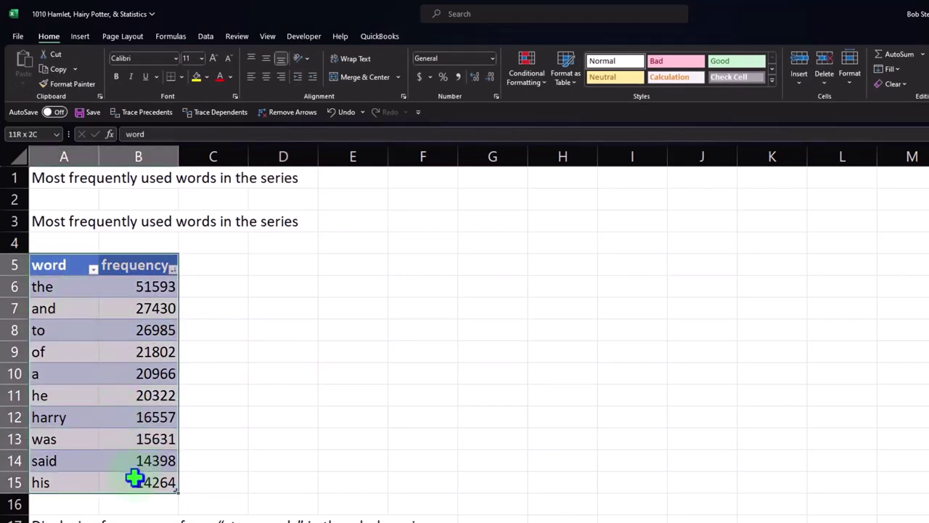
click(80, 38)
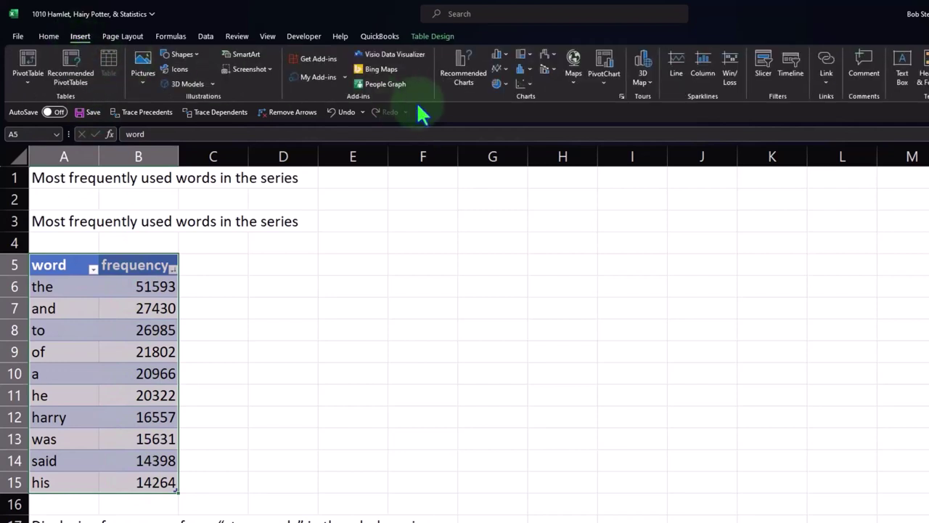
click(449, 73)
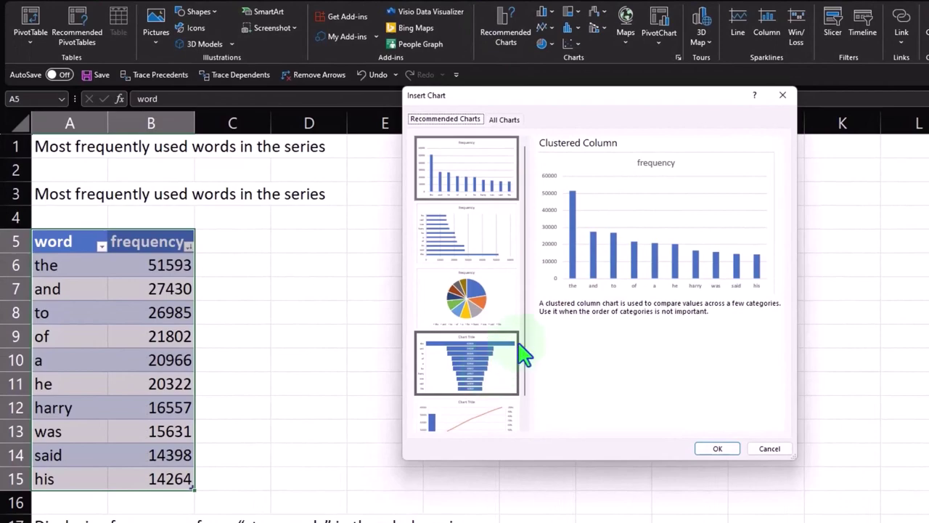
click(782, 95)
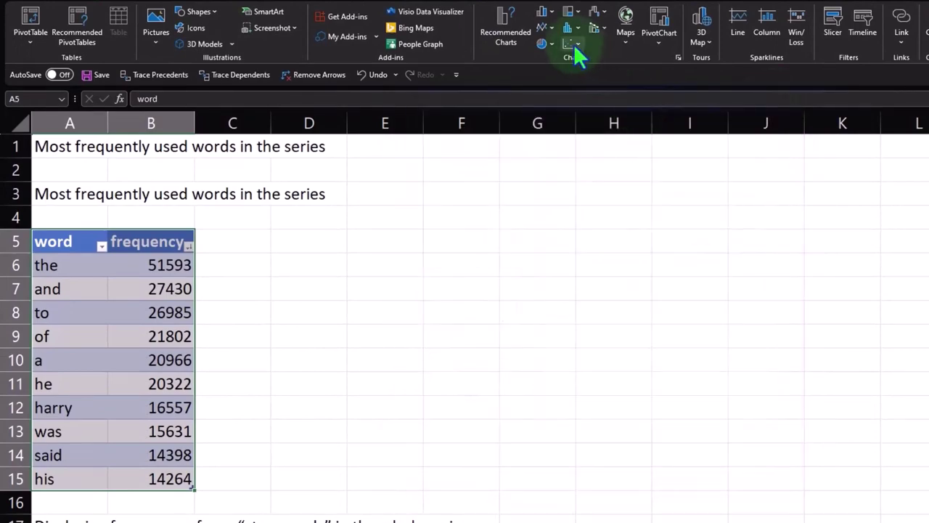
click(543, 12)
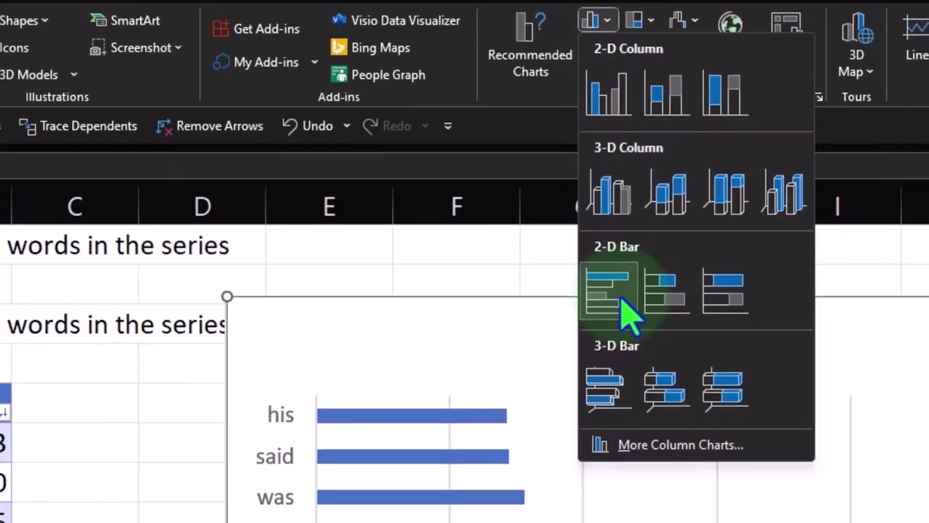
click(623, 305)
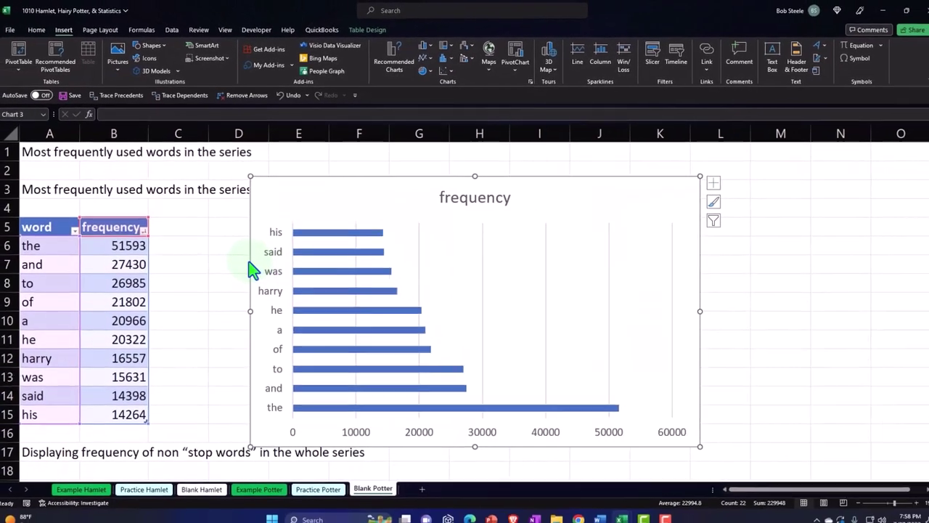
drag(250, 298, 359, 268)
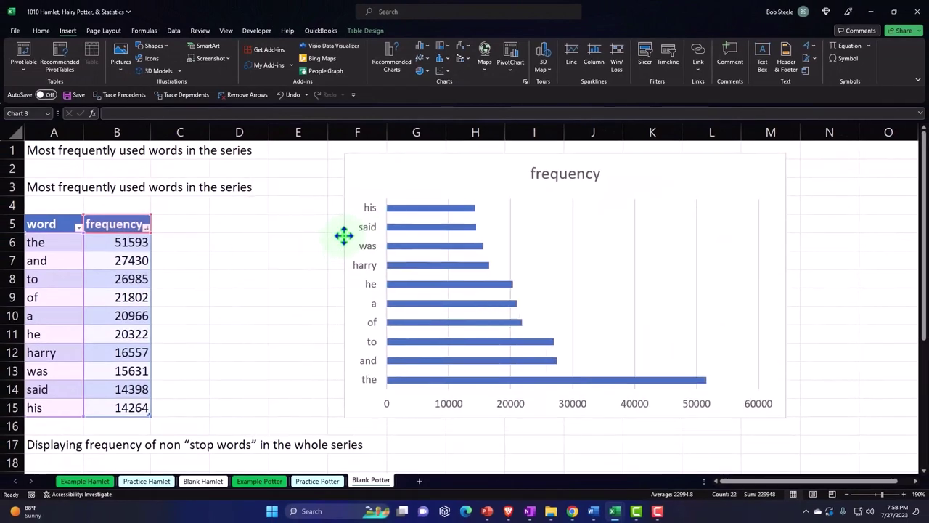
Retitle the chart 'Harry Word Count' and widen it to span columns E through N.
double_click(532, 175)
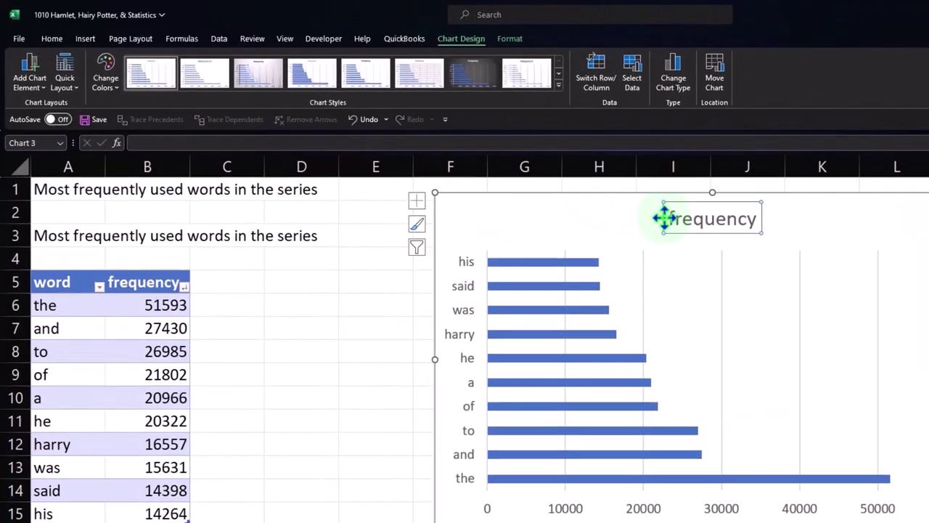
text(Ha)
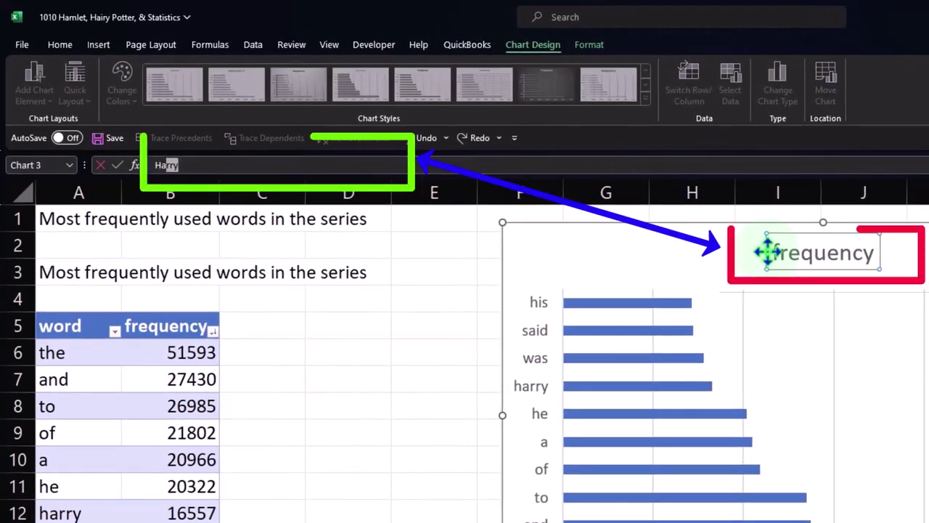
text(rry Word Count)
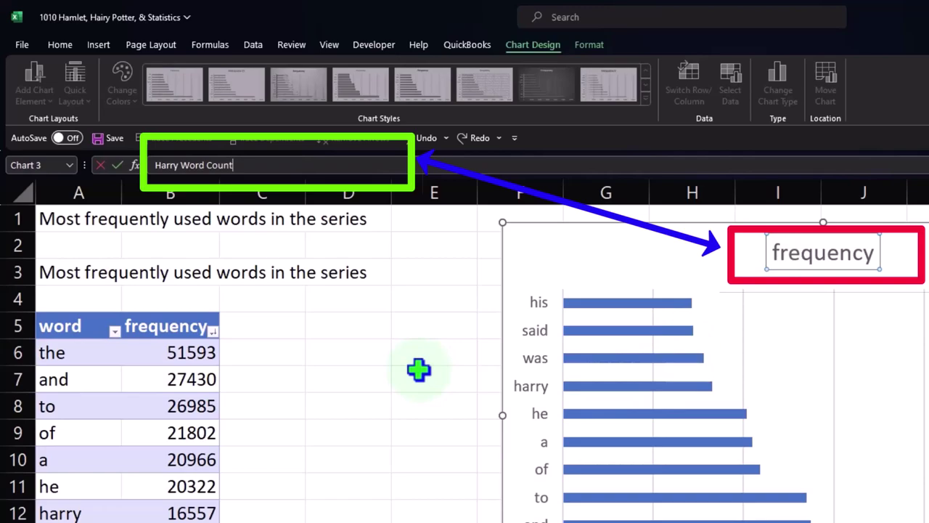
click(374, 356)
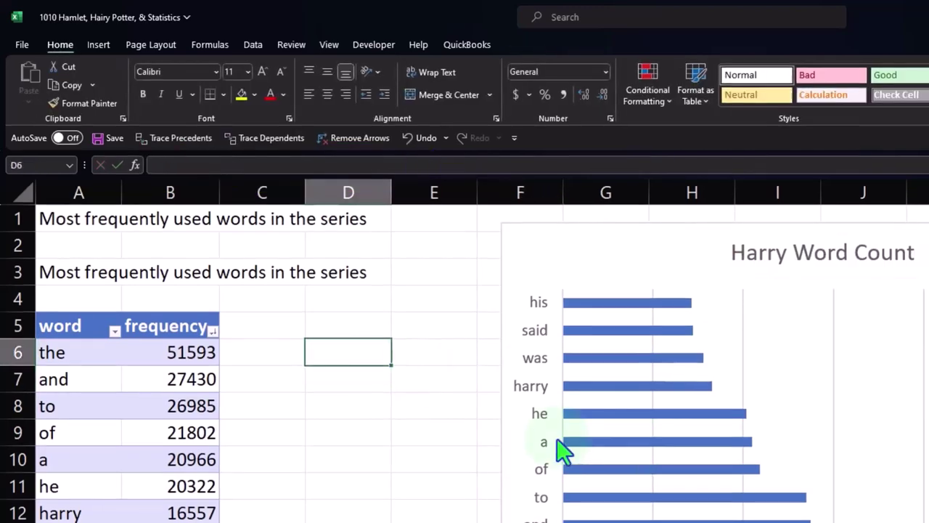
click(503, 359)
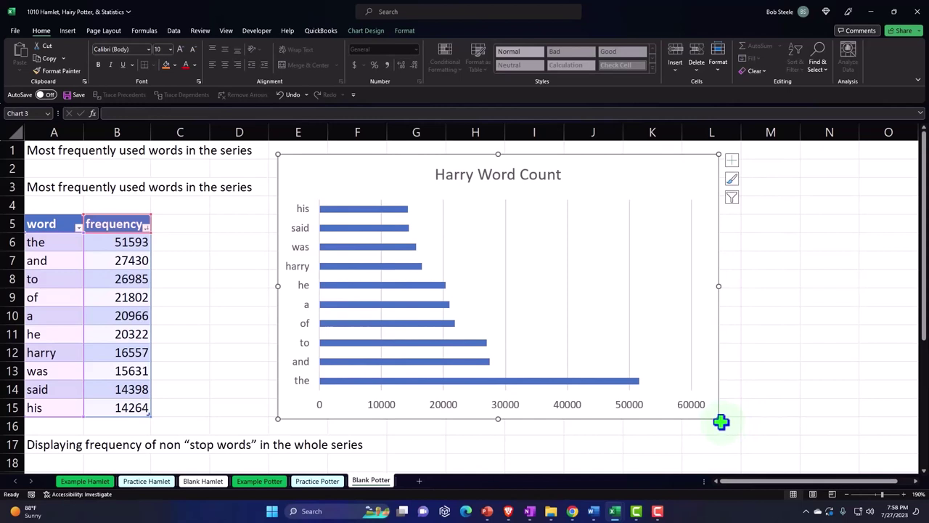
drag(722, 422, 817, 418)
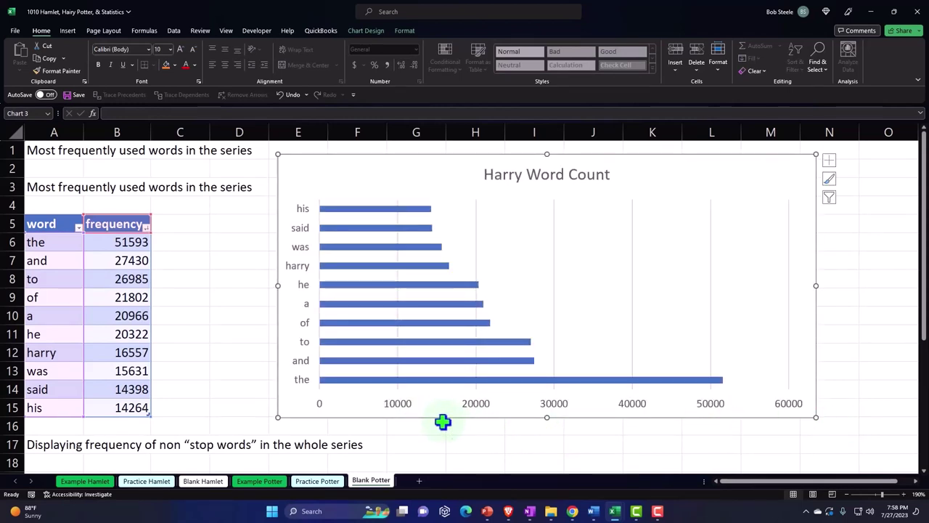
click(411, 409)
double_click(410, 409)
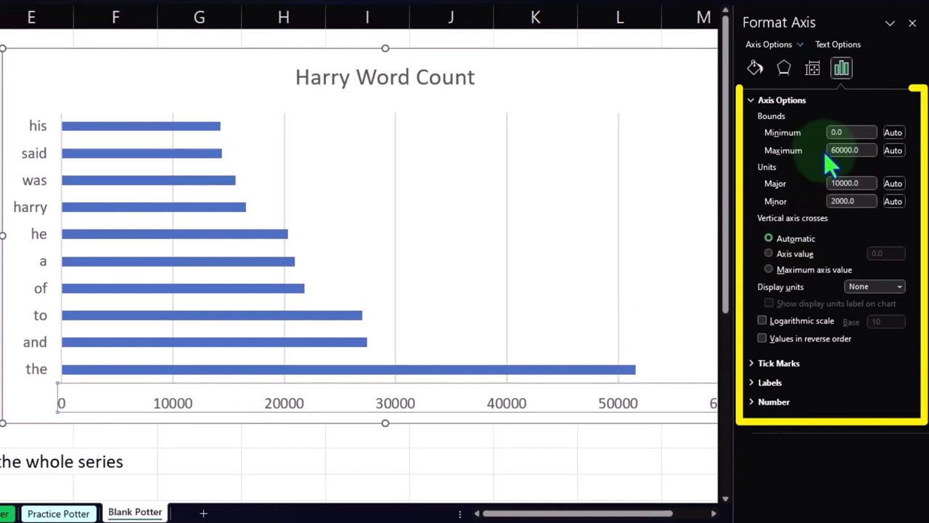
click(867, 184)
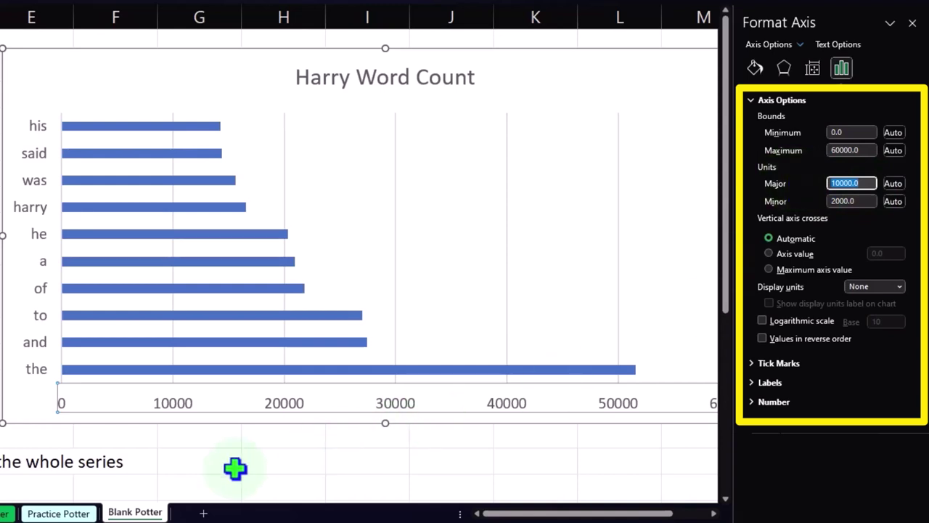
text(500)
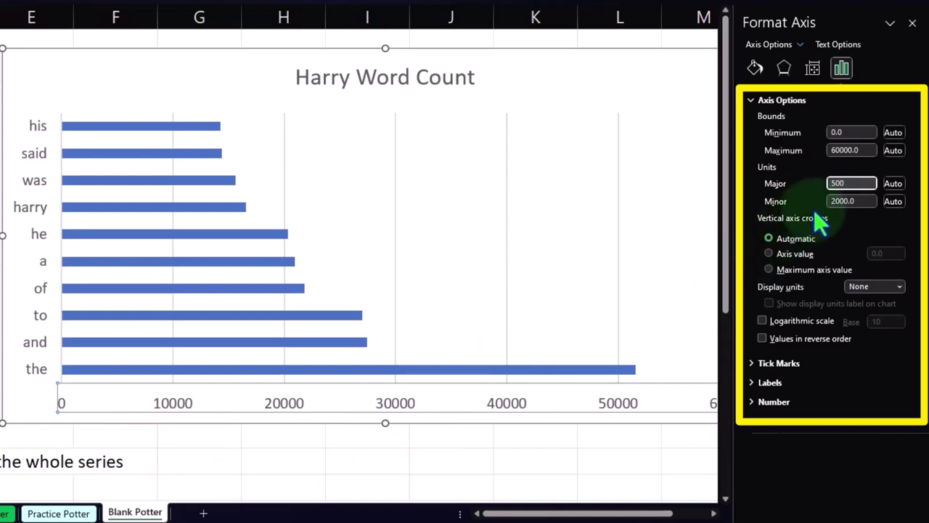
click(868, 201)
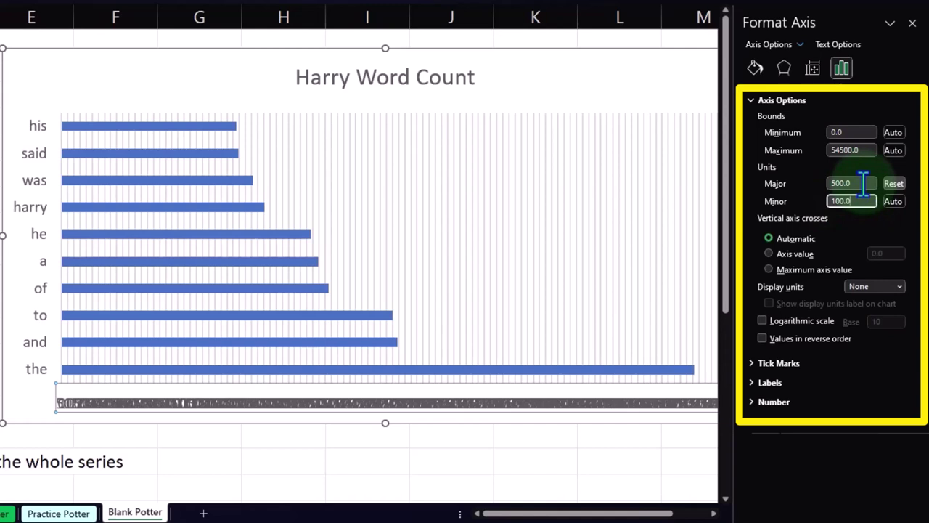
drag(865, 183, 768, 187)
text(1)
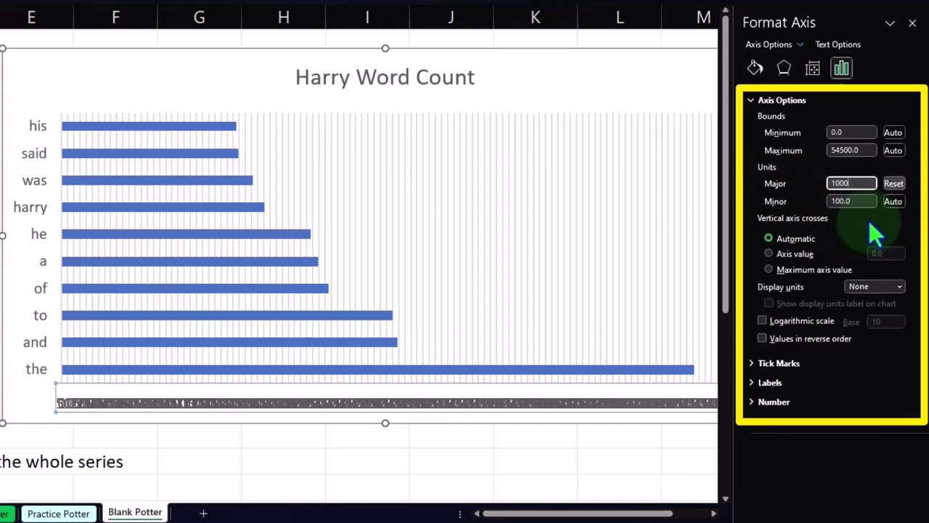
click(894, 184)
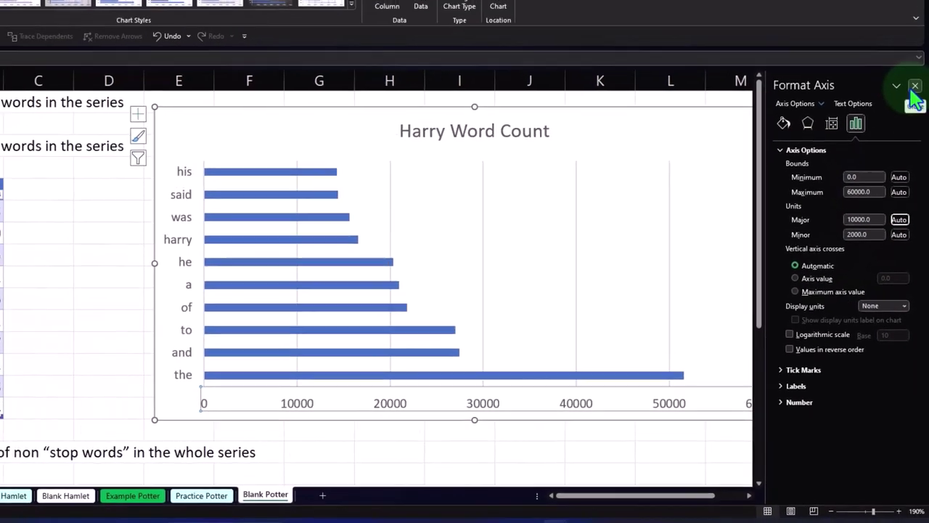
click(915, 87)
Scroll down to bring the non-stop-words list in rows 19–29 into view.
scroll(209, 315, down, 2)
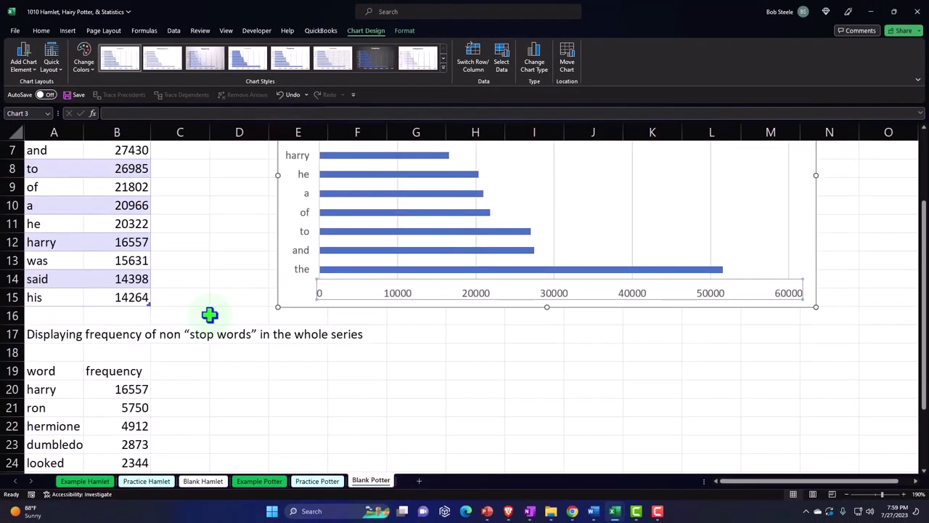
scroll(209, 315, down, 1)
scroll(210, 315, up, 3)
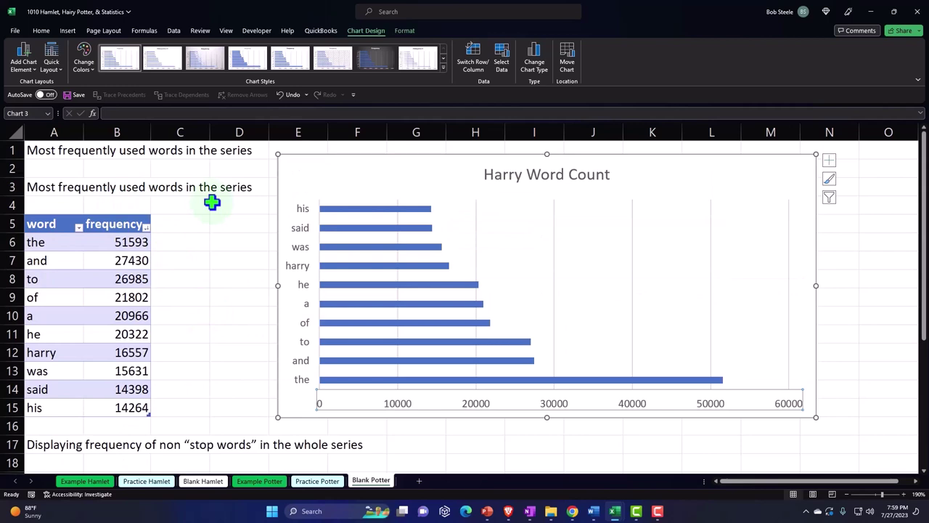
scroll(197, 273, down, 5)
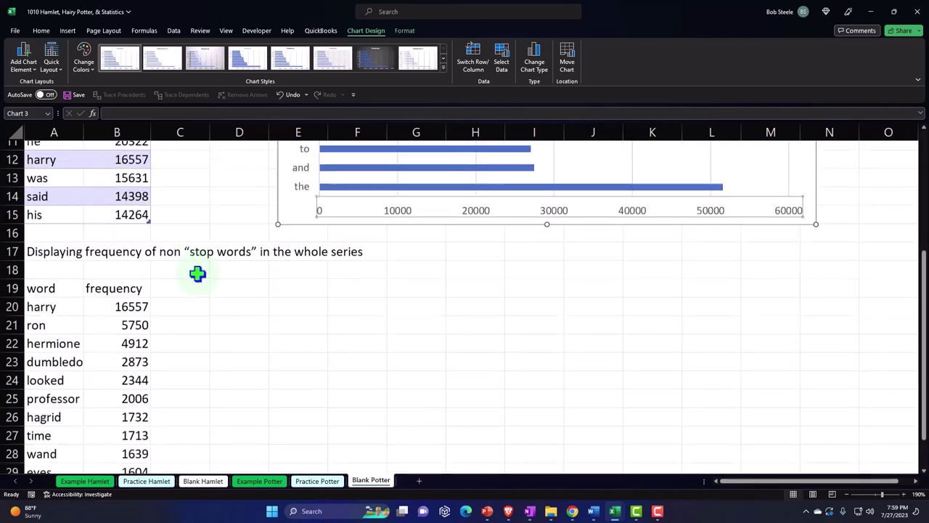
scroll(198, 273, up, 1)
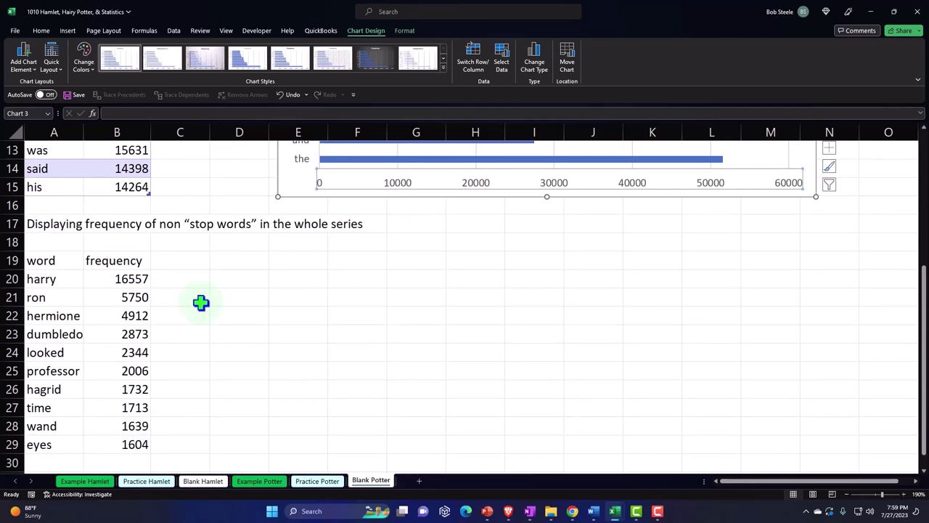
scroll(200, 302, up, 4)
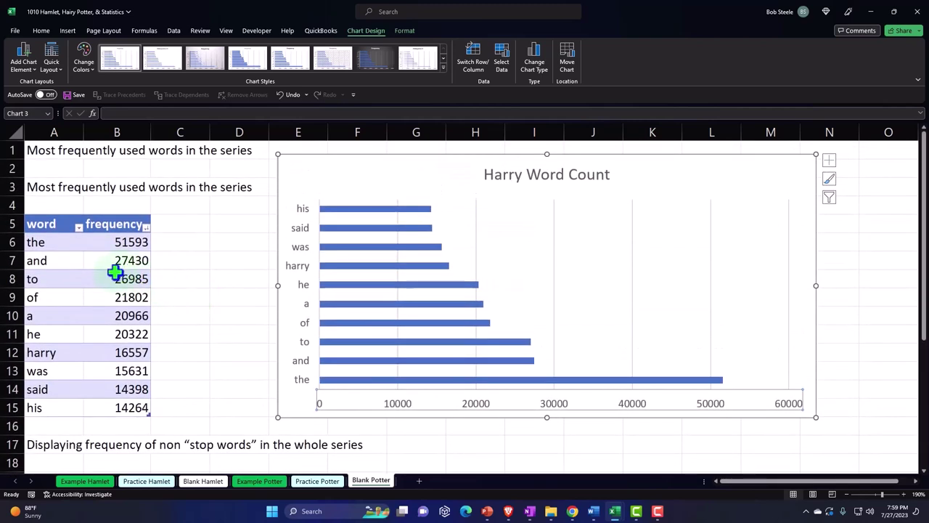
scroll(115, 273, down, 4)
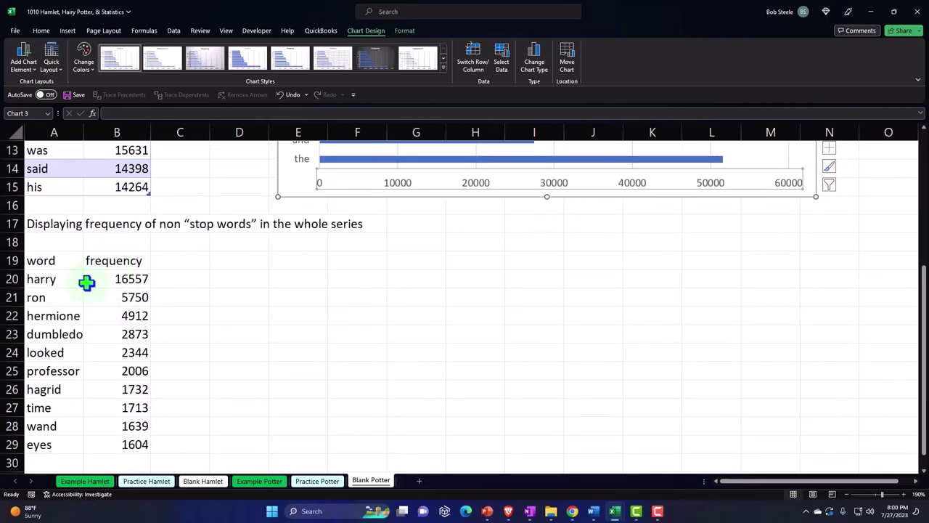
Turn A19:B29 into a table sorted by frequency largest to smallest, then reselect it for charting.
drag(63, 264, 111, 436)
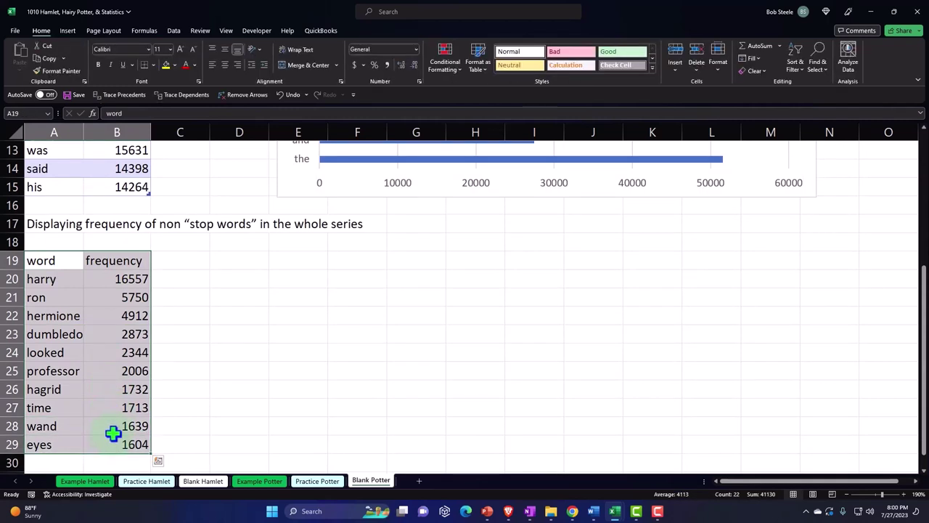
click(68, 31)
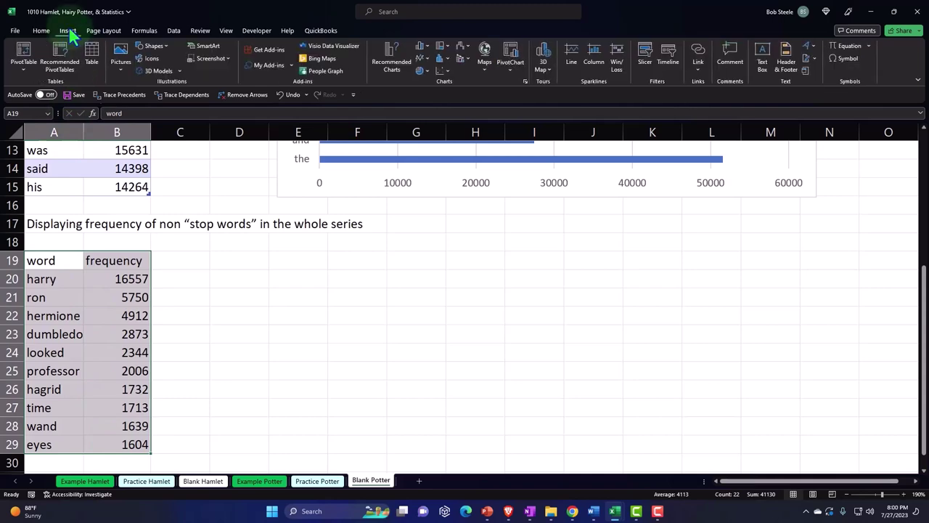
click(87, 58)
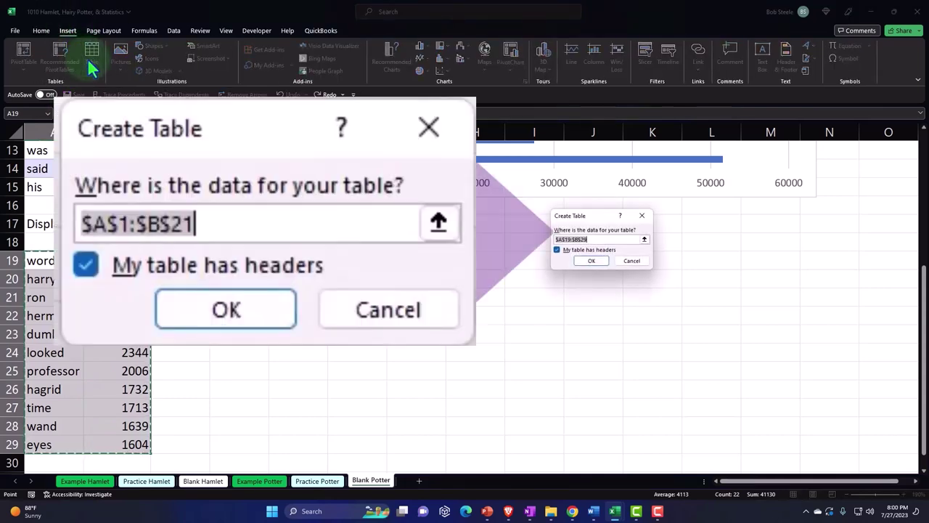
click(594, 261)
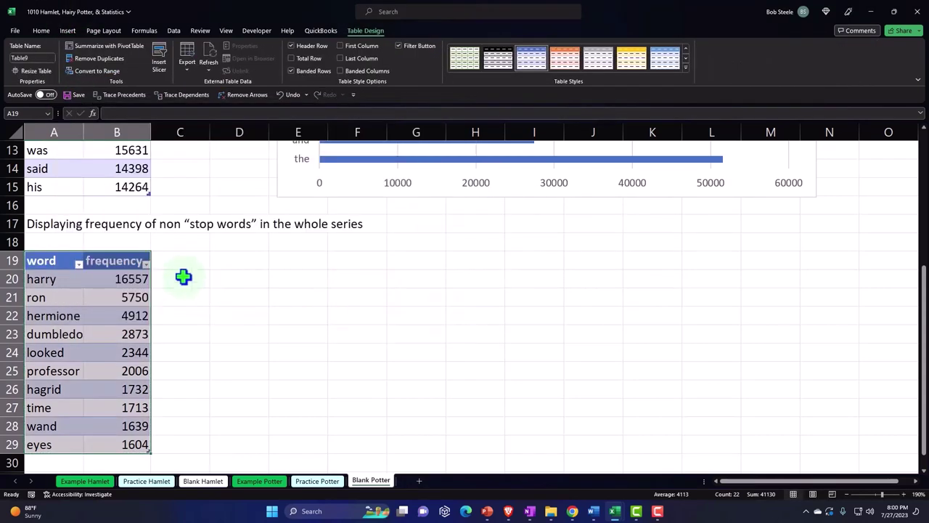
click(147, 264)
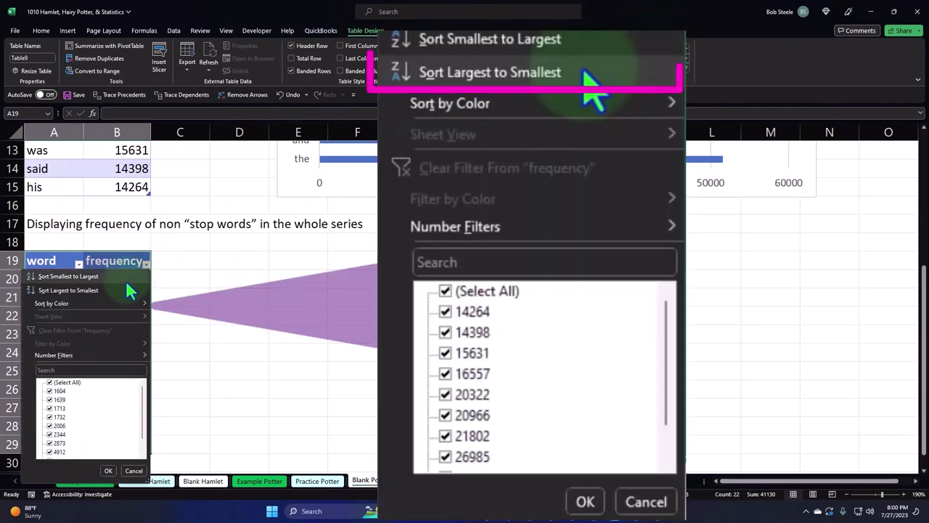
click(121, 291)
drag(50, 264, 117, 441)
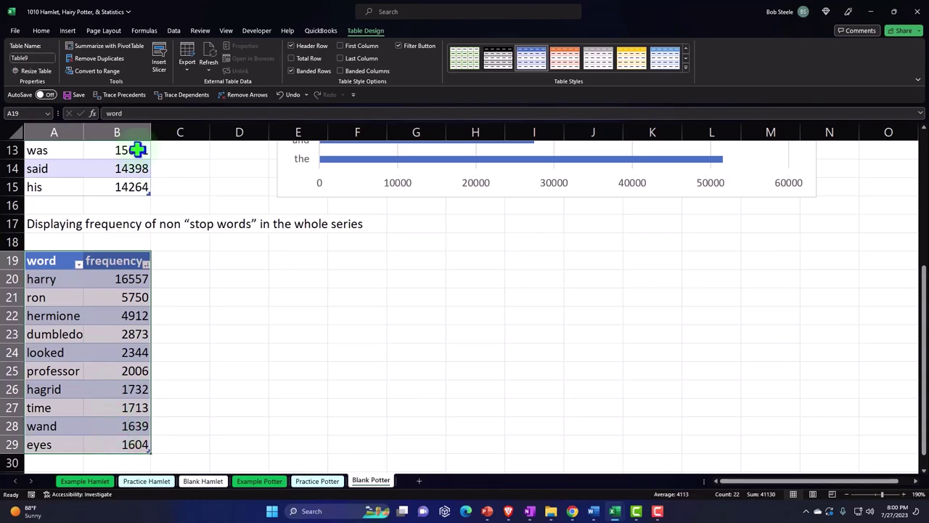
click(67, 30)
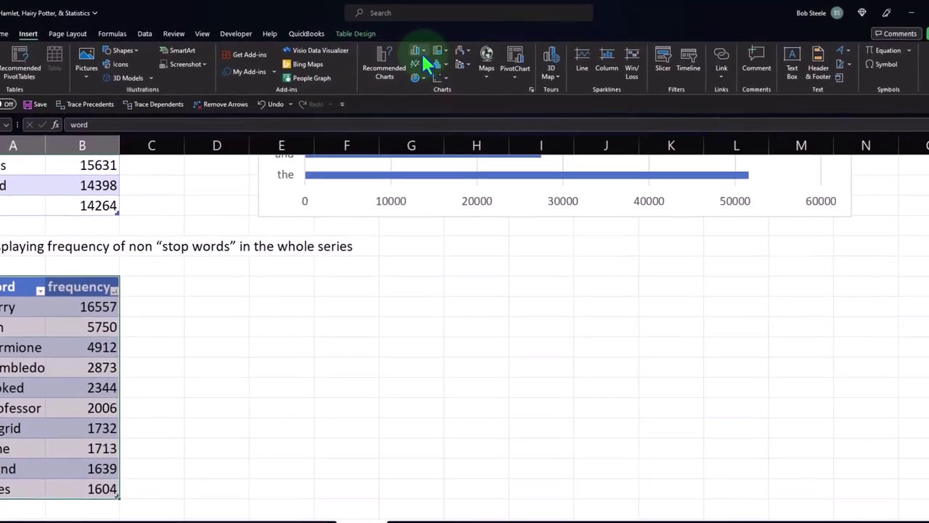
Insert a 2-D clustered bar chart of the non-stop-word frequencies and select its title.
click(420, 46)
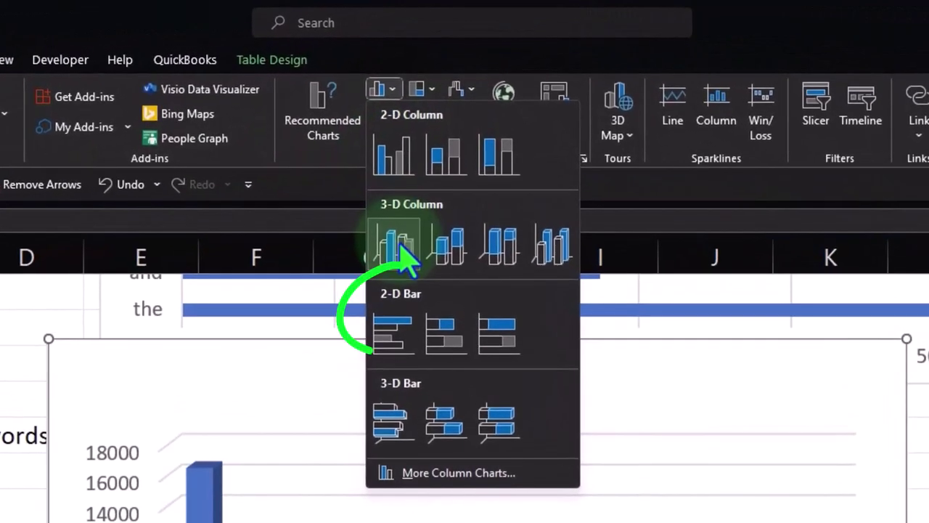
click(395, 330)
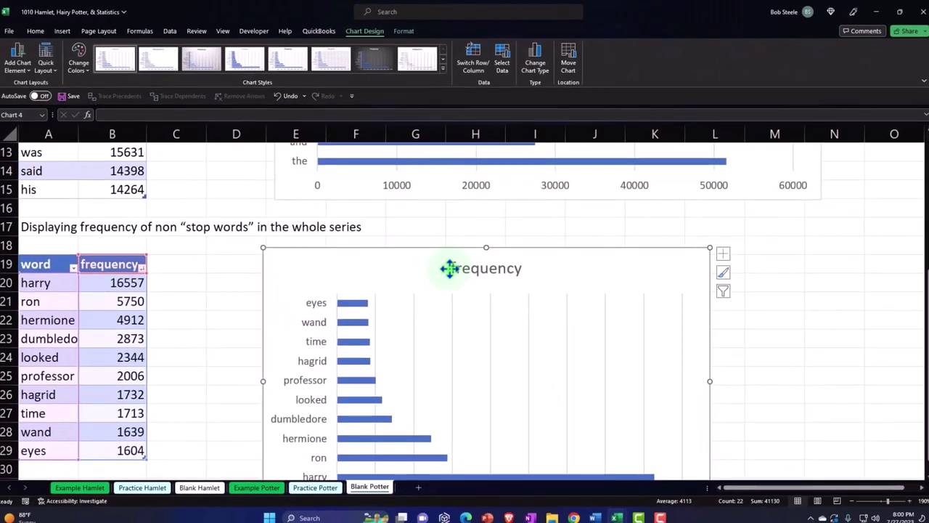
click(457, 401)
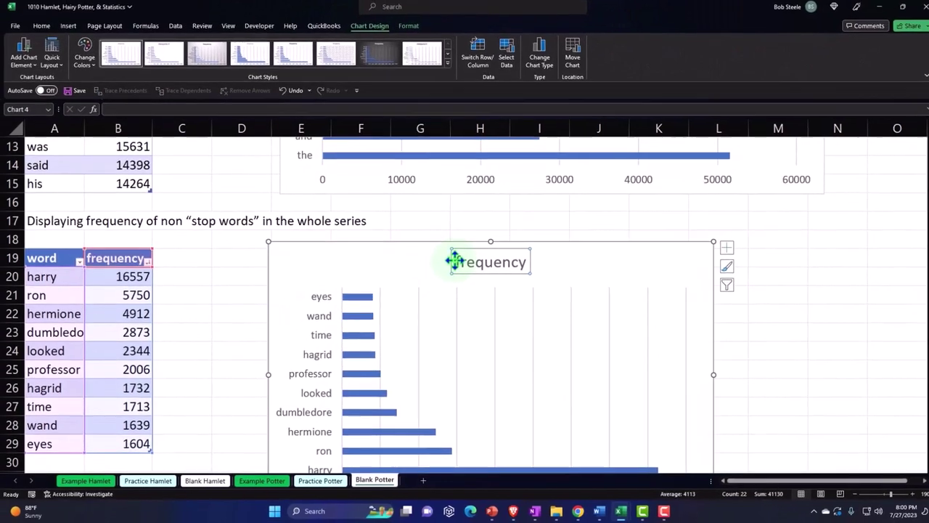
Retitle the chart 'Harry Word Frequency Non "Stop Words"', removing the stray quote and capitalising Non.
text(Harry Fre)
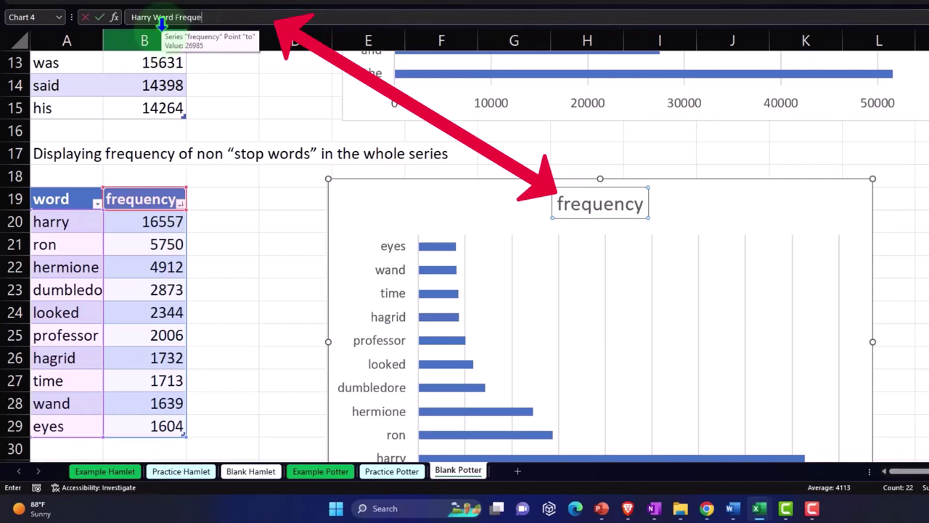
text(")
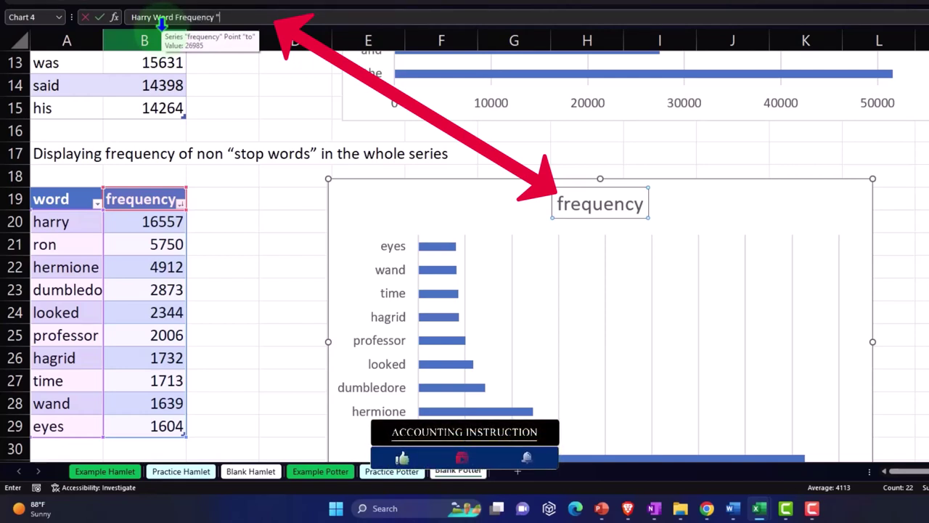
text(non ")
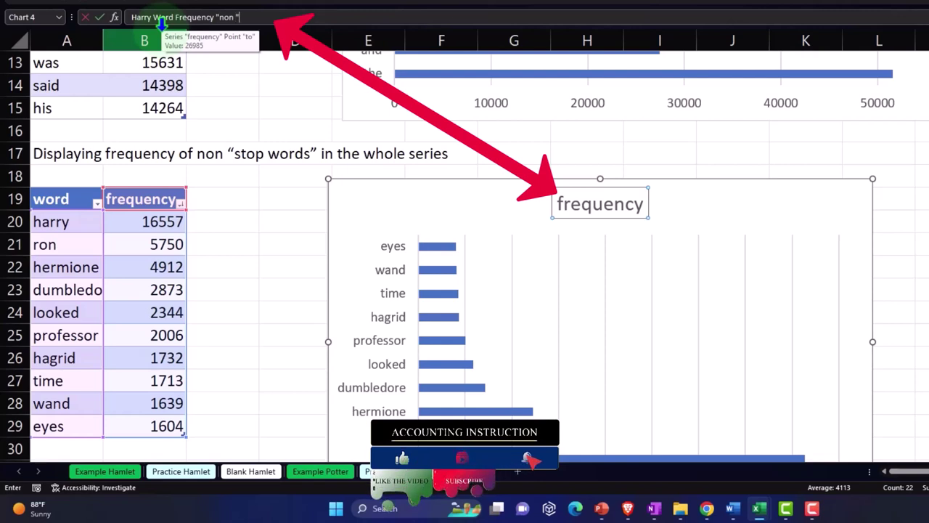
text(Stop Wo)
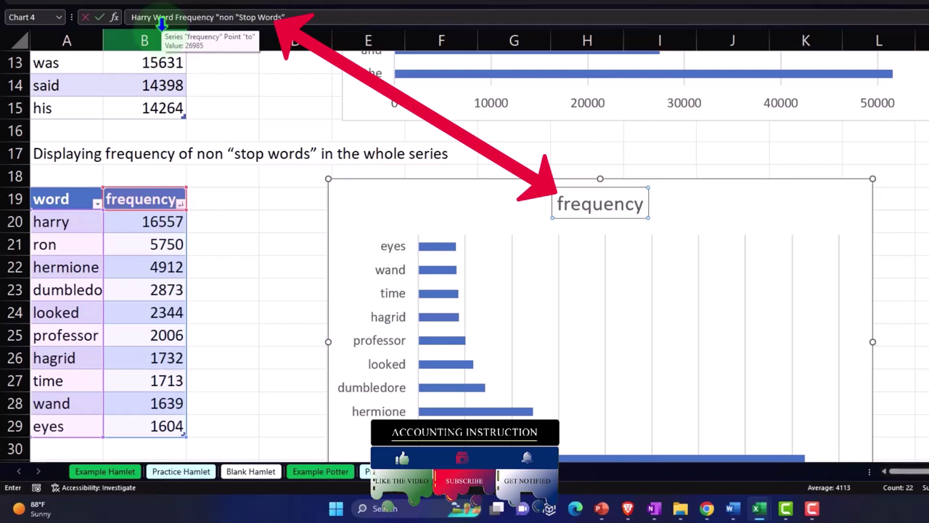
text(rds")
key(Return)
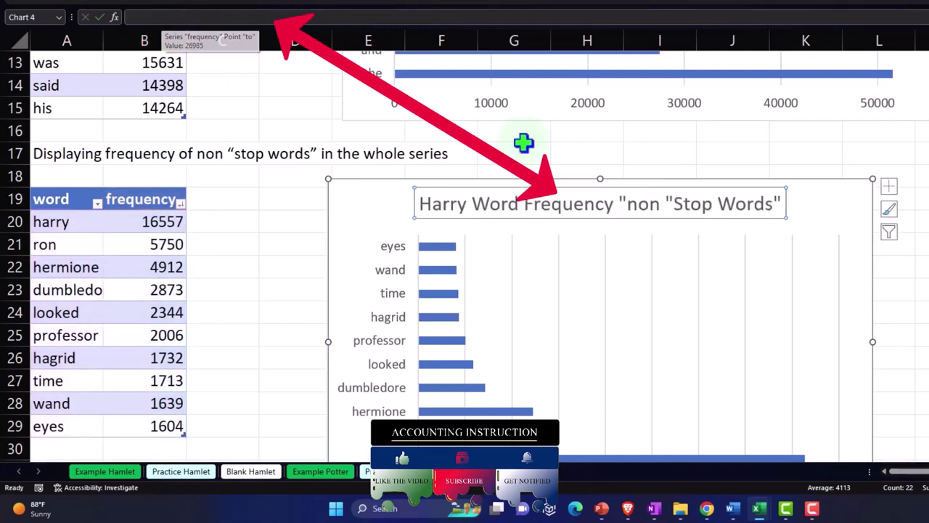
click(664, 204)
click(628, 204)
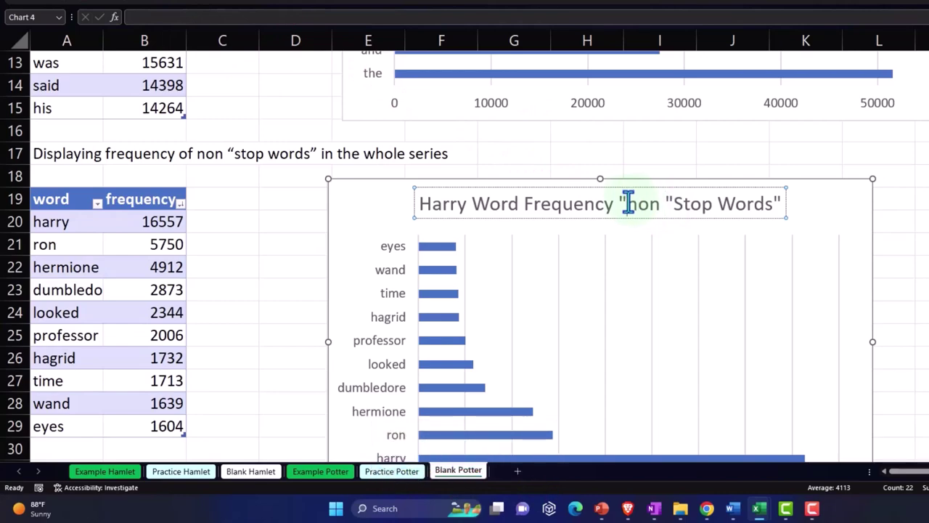
key(BackSpace)
key(Delete)
text(N)
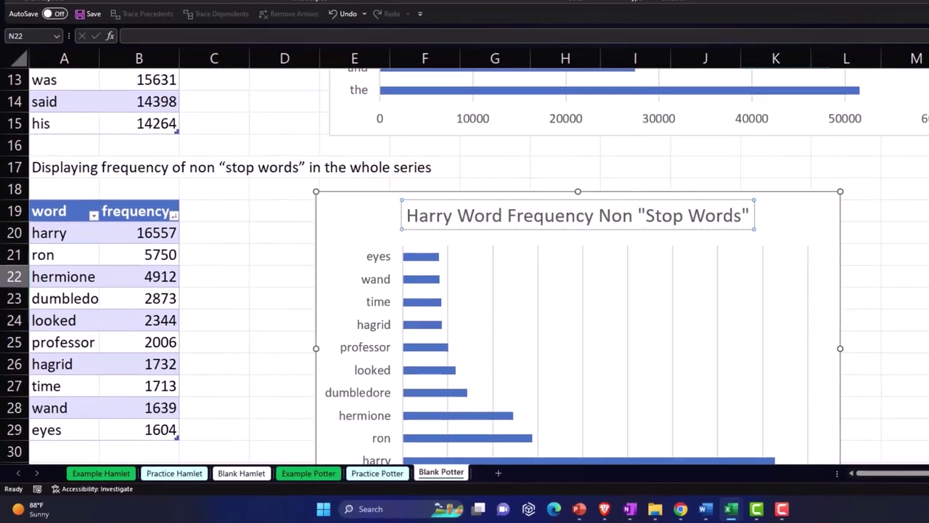
scroll(791, 278, up, 4)
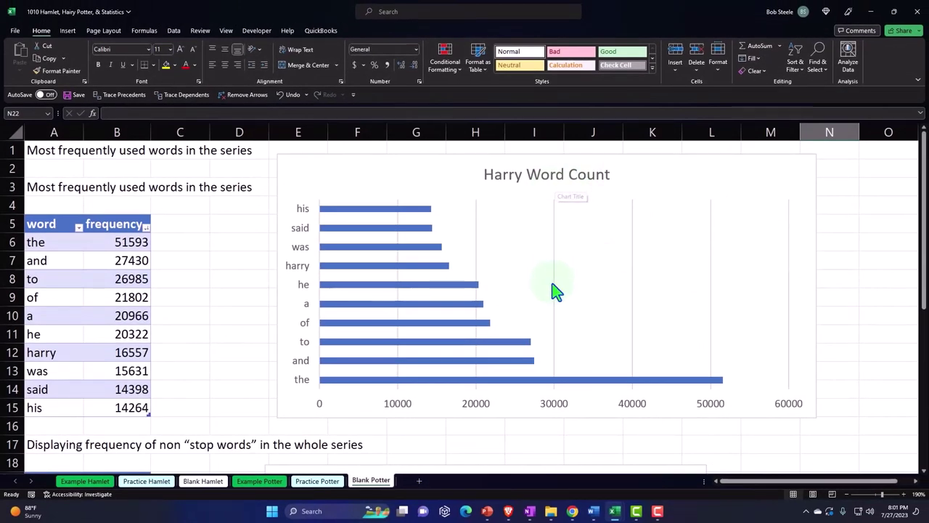
Widen the Non "Stop Words" chart and shift it right to align with the chart above.
scroll(556, 291, down, 5)
click(659, 393)
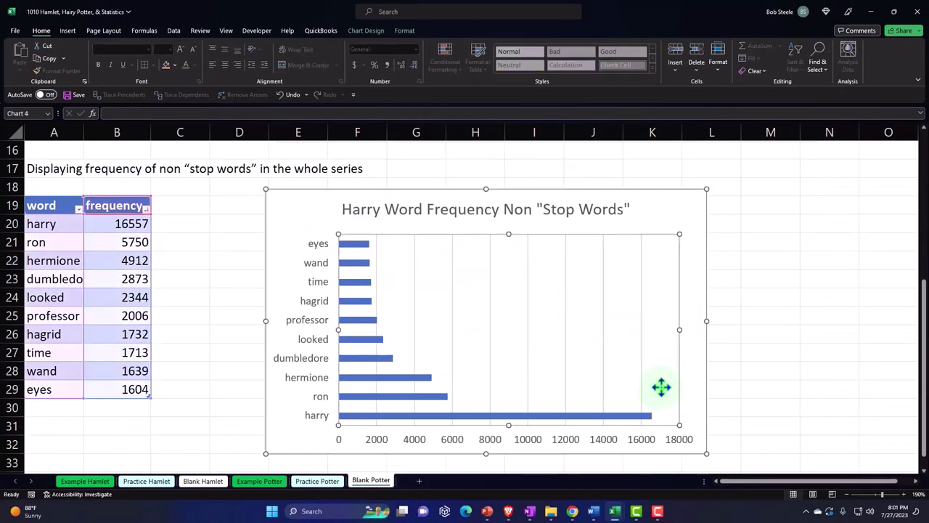
scroll(697, 403, down, 1)
drag(708, 397, 809, 399)
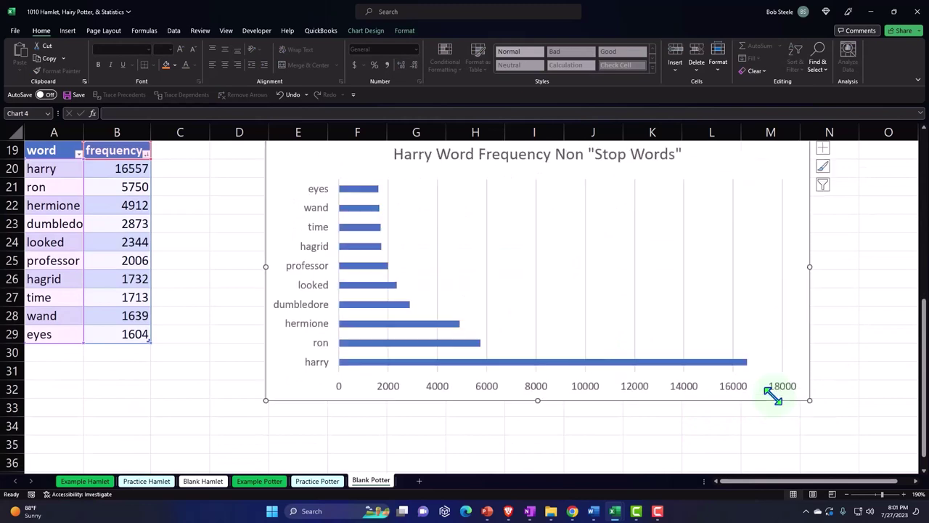
scroll(548, 405, up, 2)
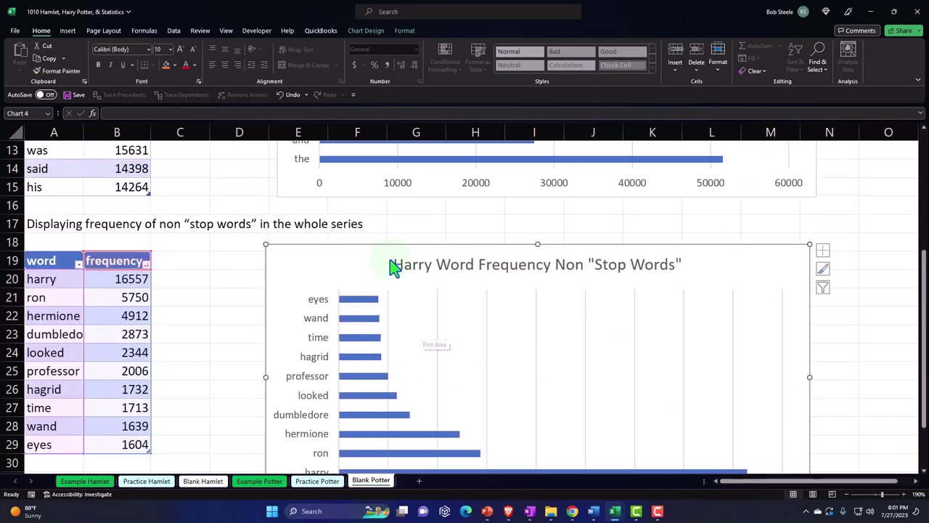
drag(284, 260, 292, 250)
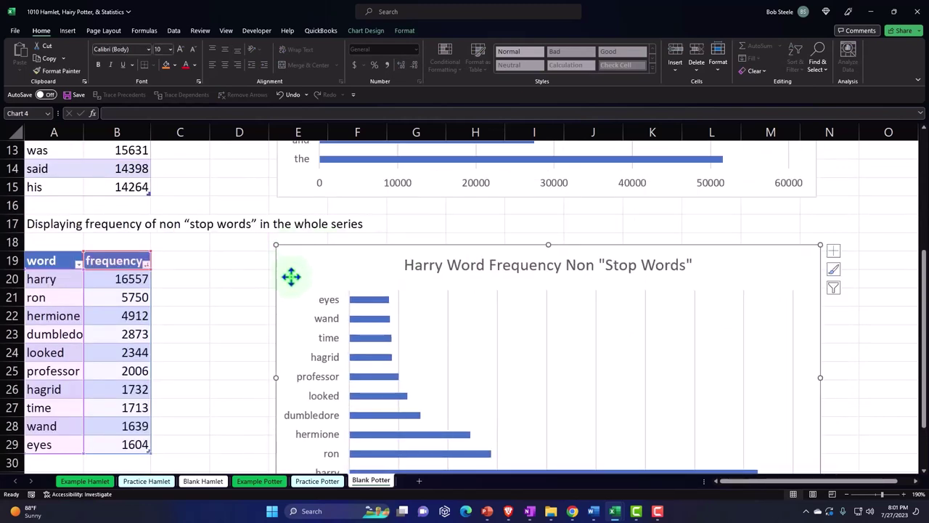
scroll(291, 276, up, 4)
scroll(310, 250, down, 4)
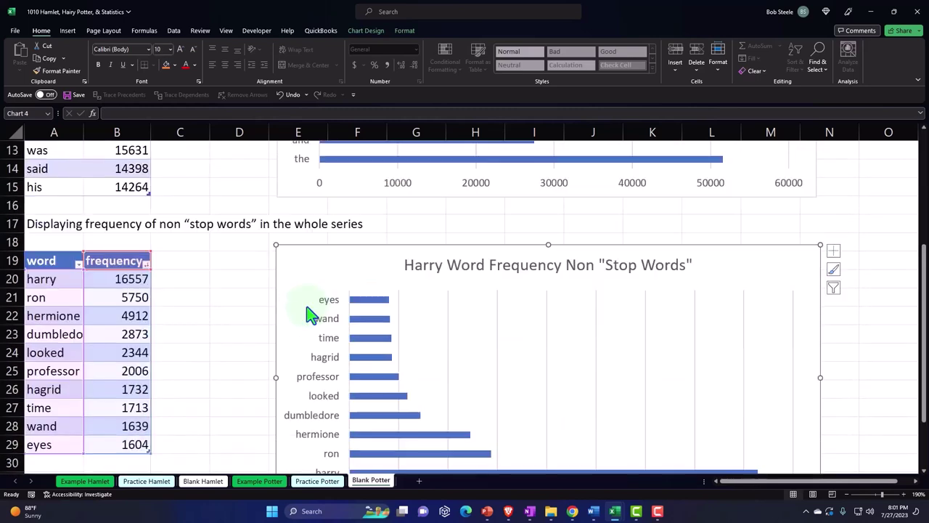
Select the word cells A20 through A29.
click(224, 331)
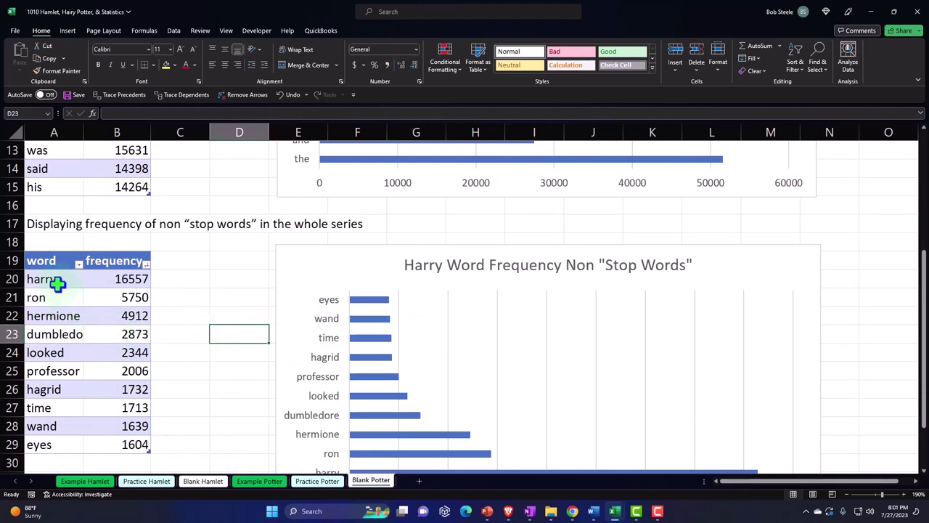
drag(58, 282, 69, 438)
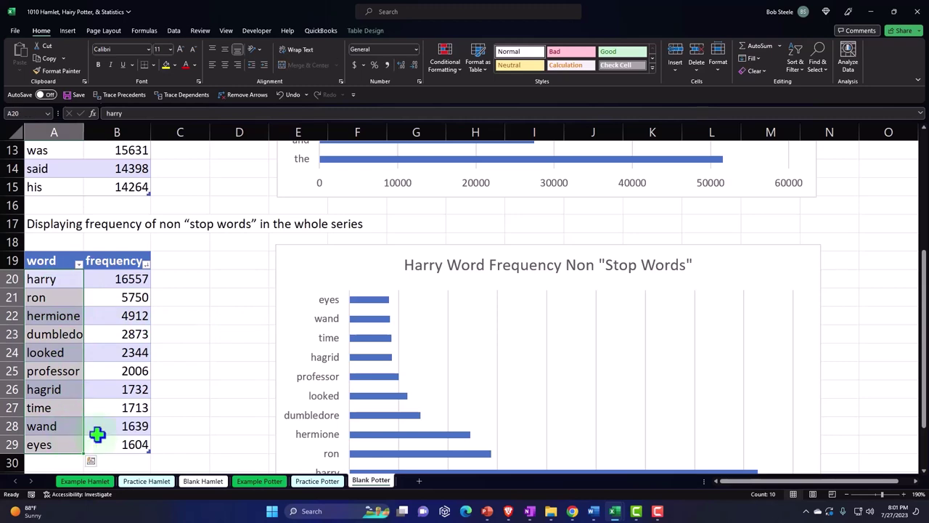
scroll(108, 422, up, 4)
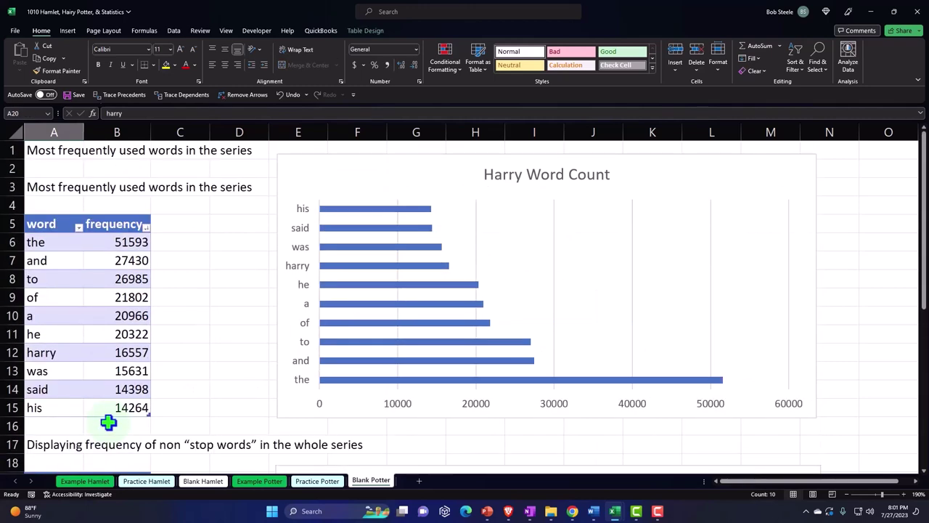